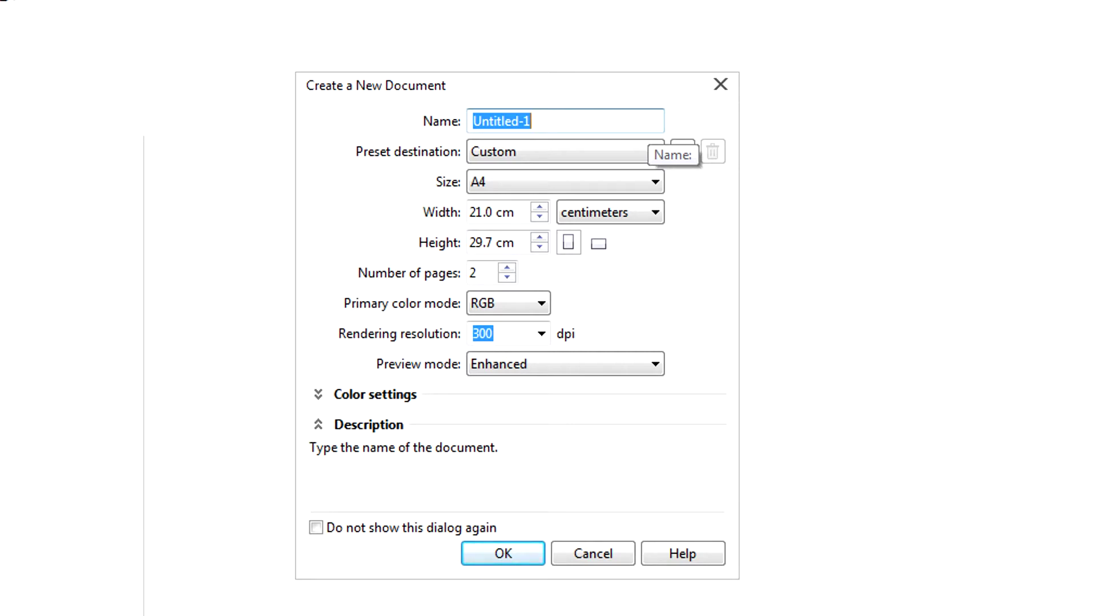
- Name the new document 'Latihan Corel draw'
{"action": "key", "text": "BackSpace"}
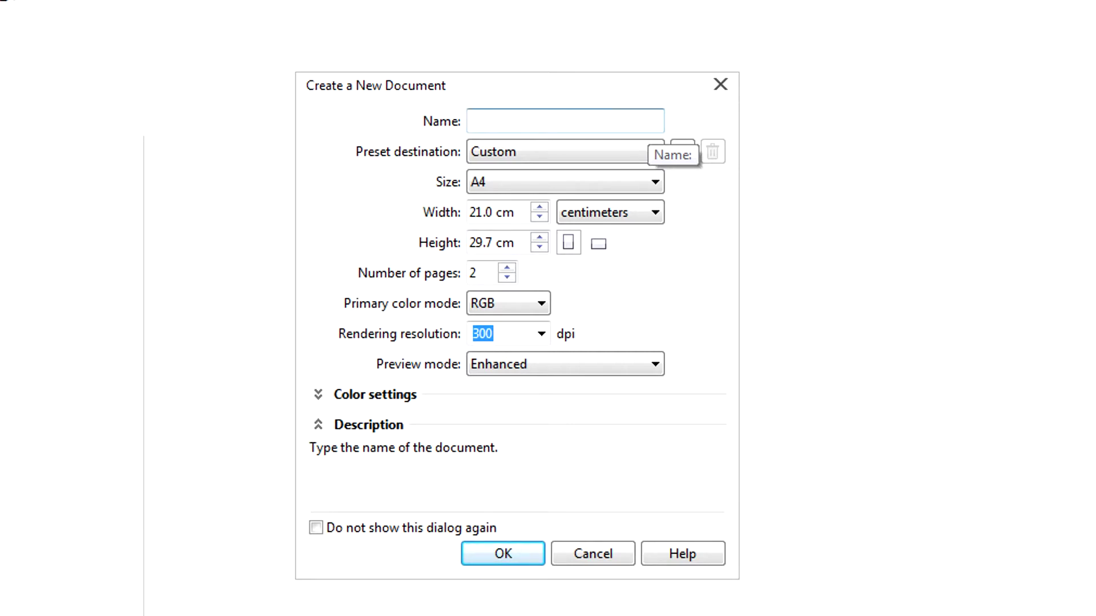
{"action": "type", "text": "Latihan Corel draw"}
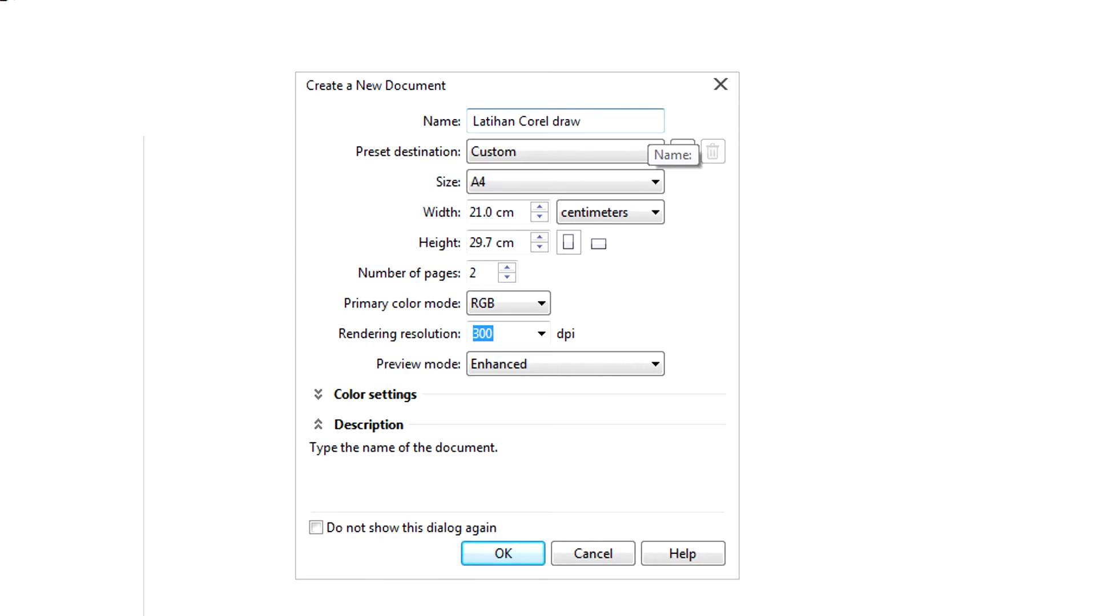
- Keep the page size at A4 and the units in centimeters
{"action": "key", "text": "Tab"}
{"action": "key", "text": "Tab"}
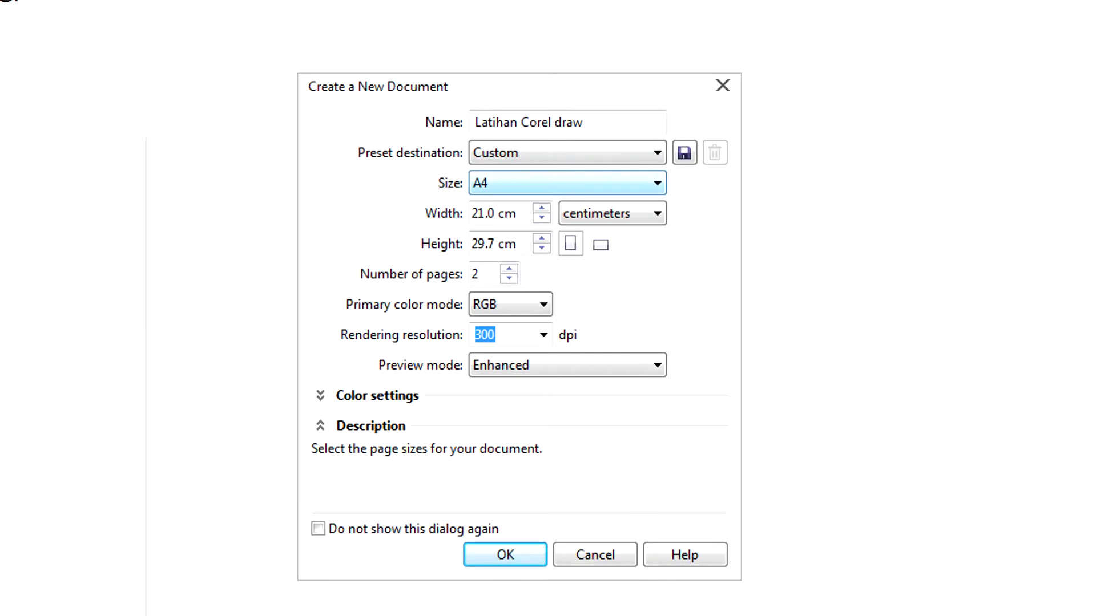
{"action": "left_click", "coordinate": [658, 183]}
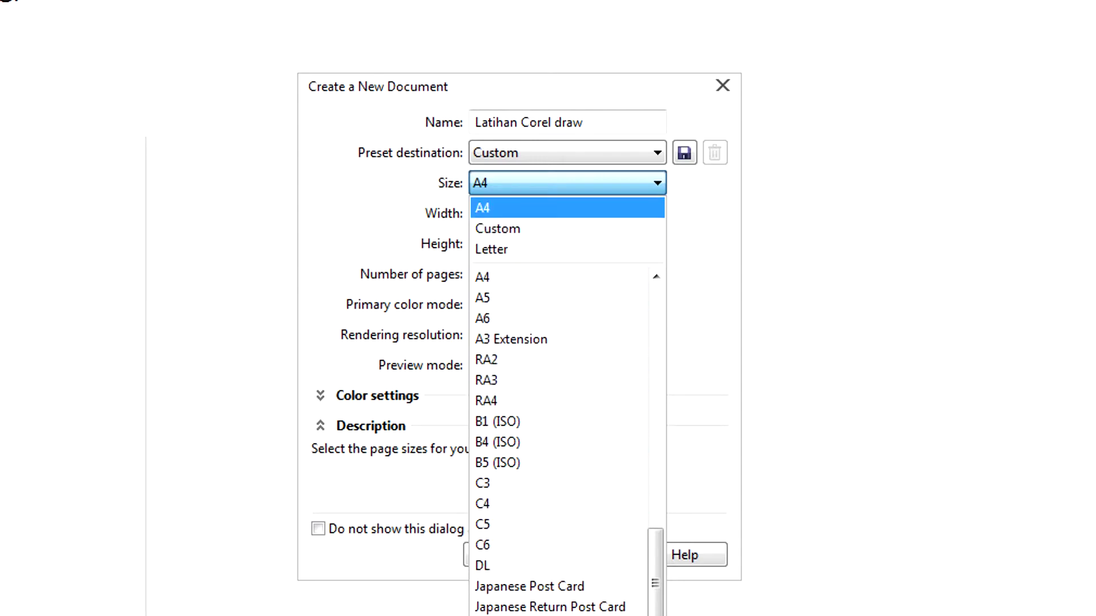
{"action": "left_click", "coordinate": [502, 207]}
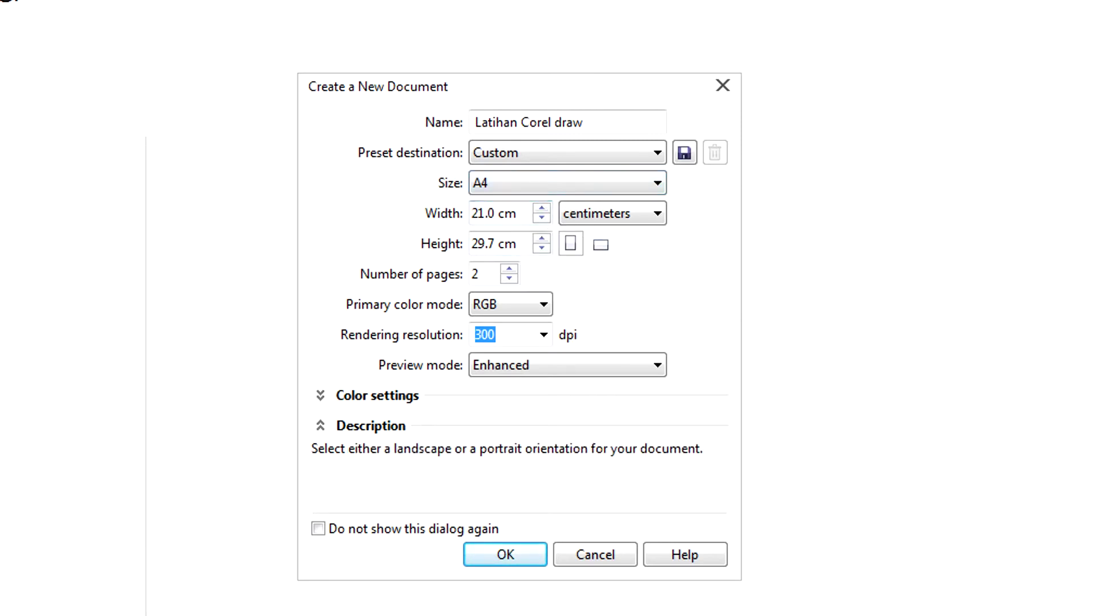
{"action": "left_click", "coordinate": [613, 213]}
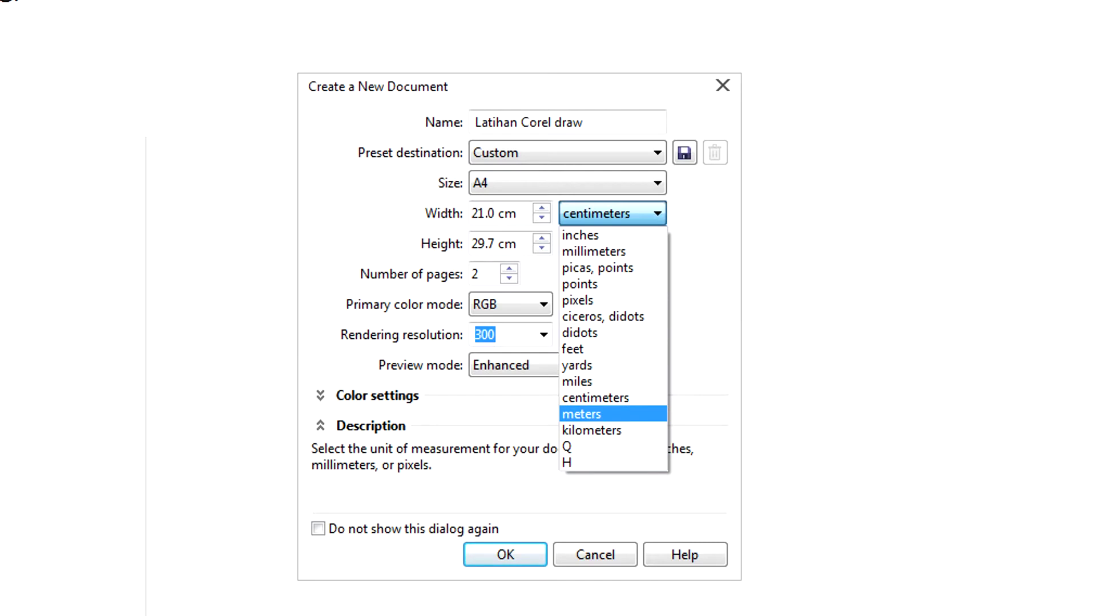
{"action": "left_click", "coordinate": [596, 398]}
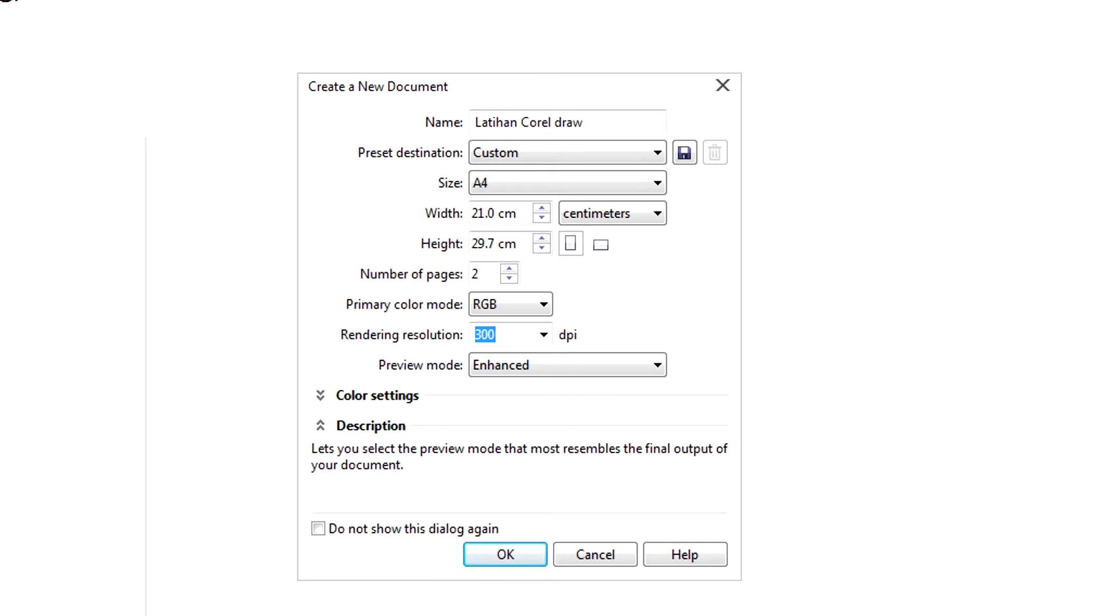
{"action": "left_click", "coordinate": [601, 245]}
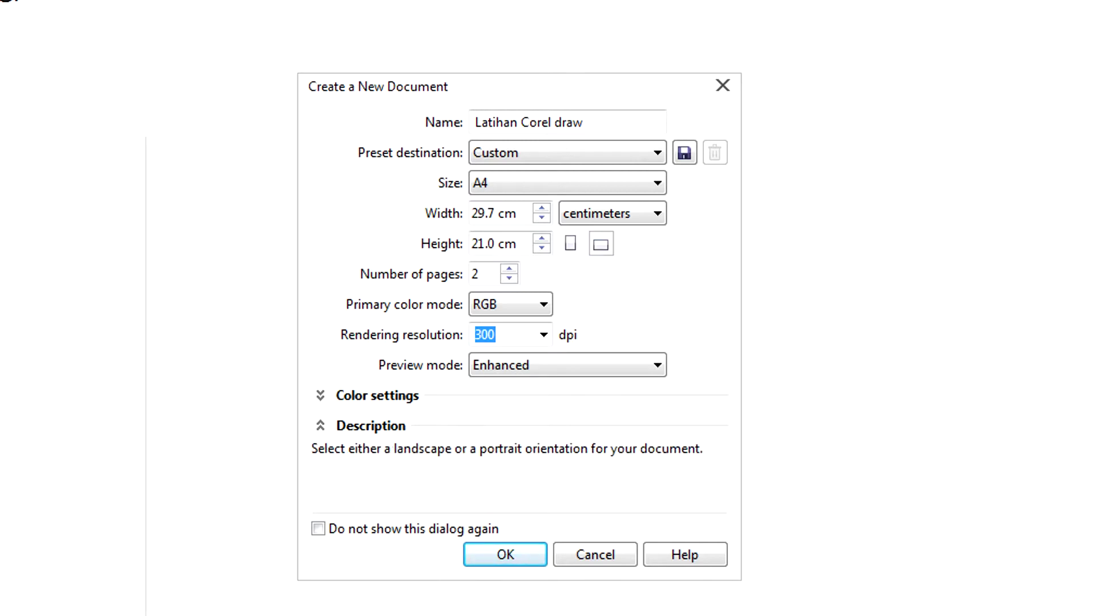
{"action": "left_click", "coordinate": [570, 244]}
{"action": "left_click", "coordinate": [600, 245]}
{"action": "left_click", "coordinate": [570, 244]}
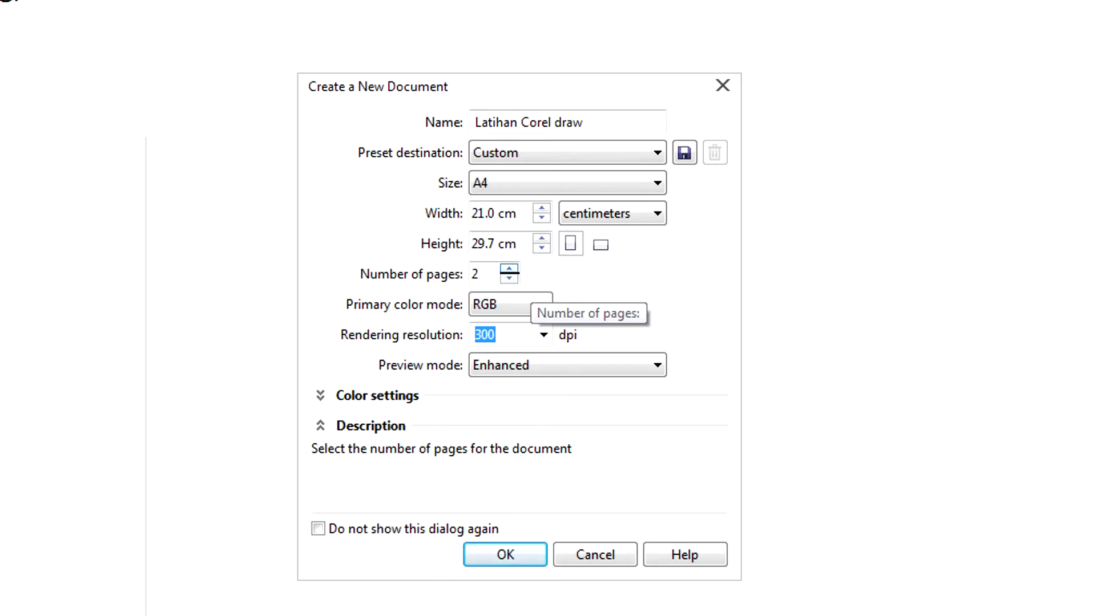
{"action": "left_click", "coordinate": [509, 270]}
{"action": "left_click", "coordinate": [510, 278]}
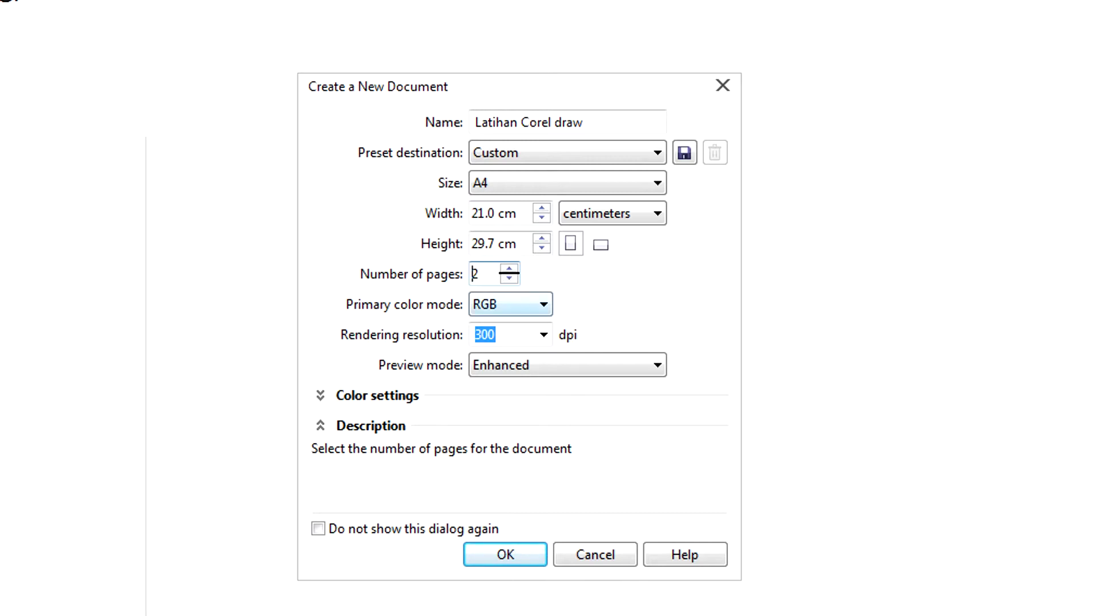
{"action": "left_click", "coordinate": [509, 304]}
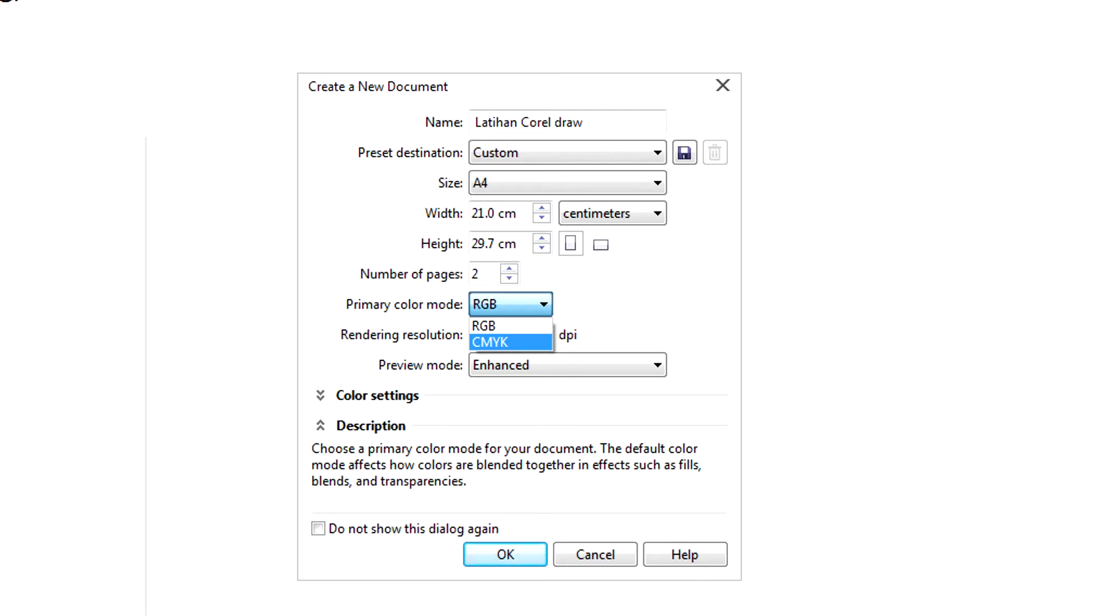
- Keep RGB color mode and 300 dpi rendering resolution, and create the document
{"action": "left_click", "coordinate": [511, 305]}
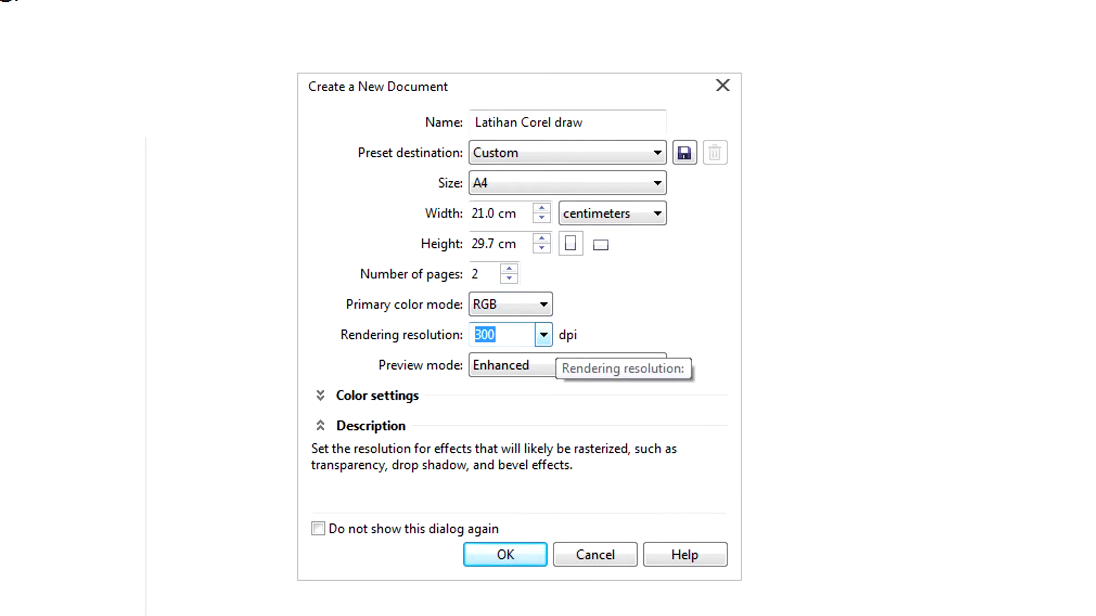
{"action": "left_click", "coordinate": [543, 335]}
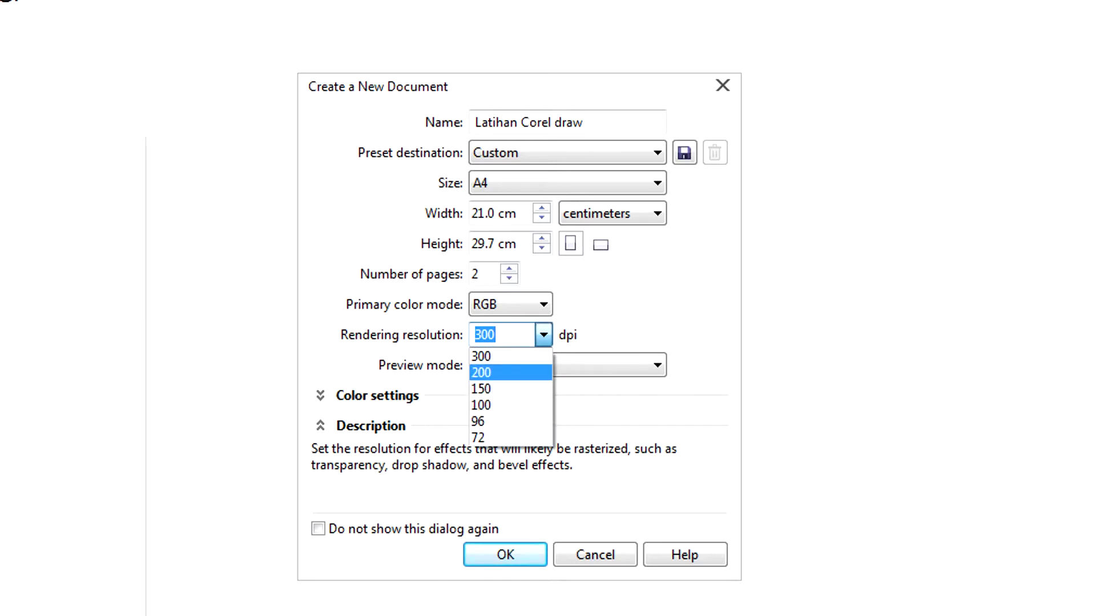
{"action": "left_click", "coordinate": [482, 357]}
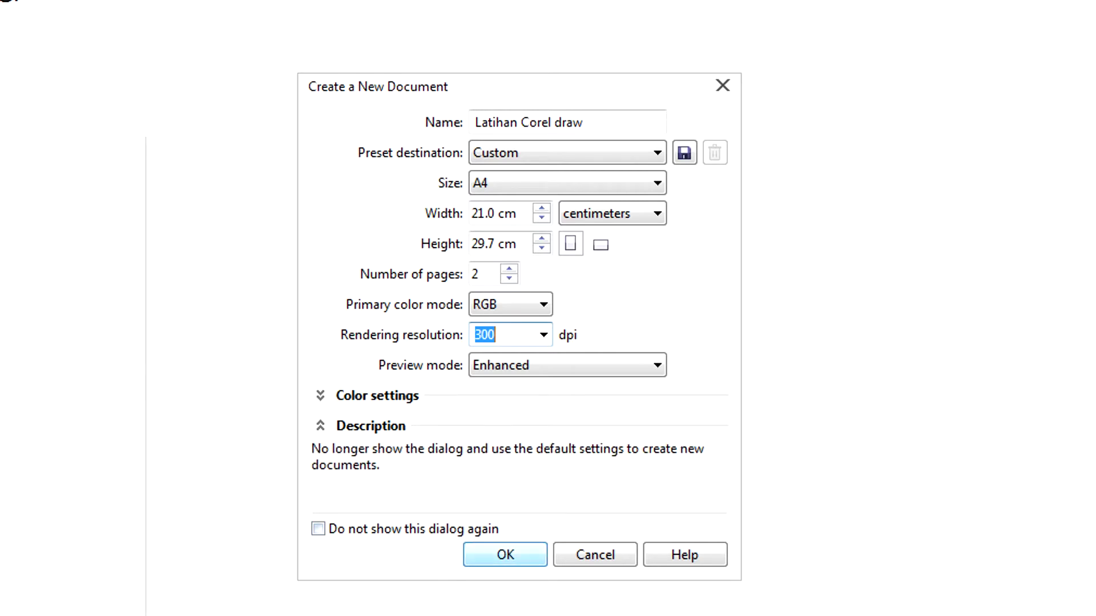
{"action": "left_click", "coordinate": [505, 555]}
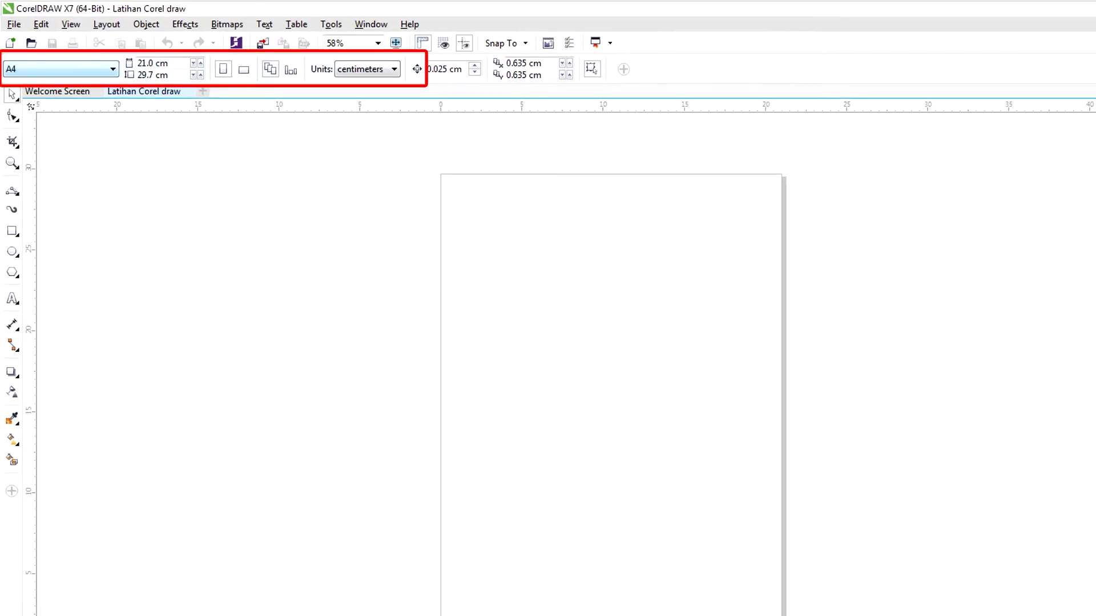
{"action": "left_click", "coordinate": [57, 68]}
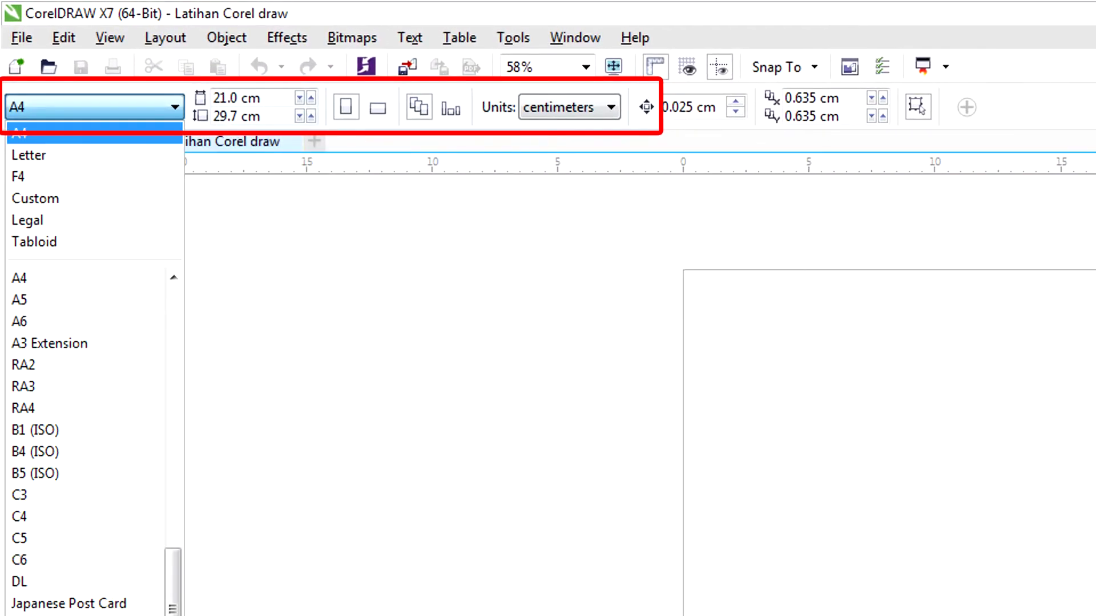
{"action": "left_click", "coordinate": [175, 107]}
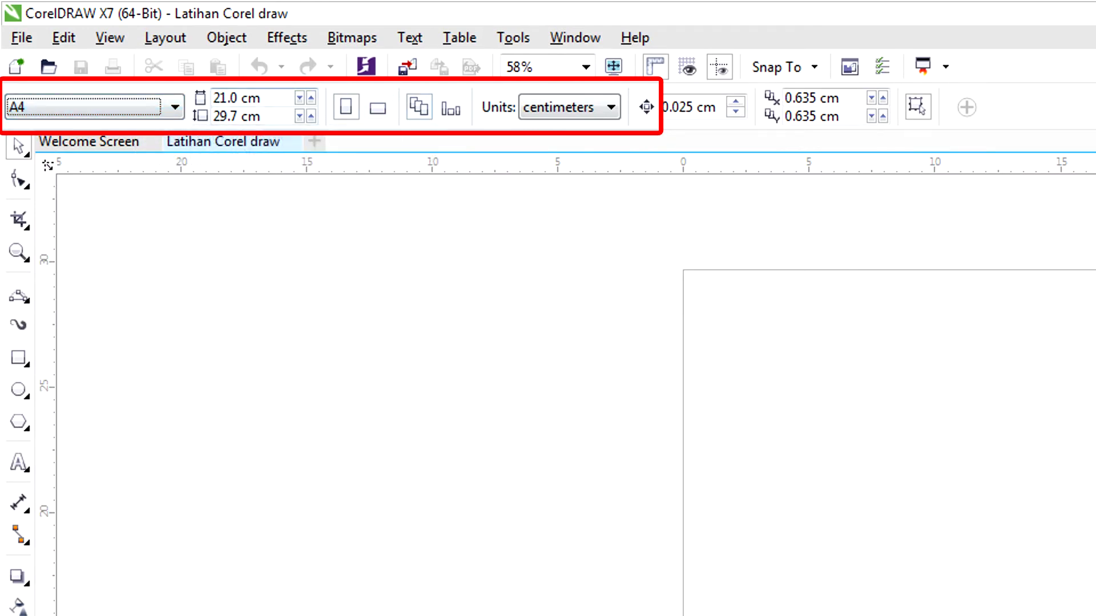
{"action": "left_click", "coordinate": [377, 107]}
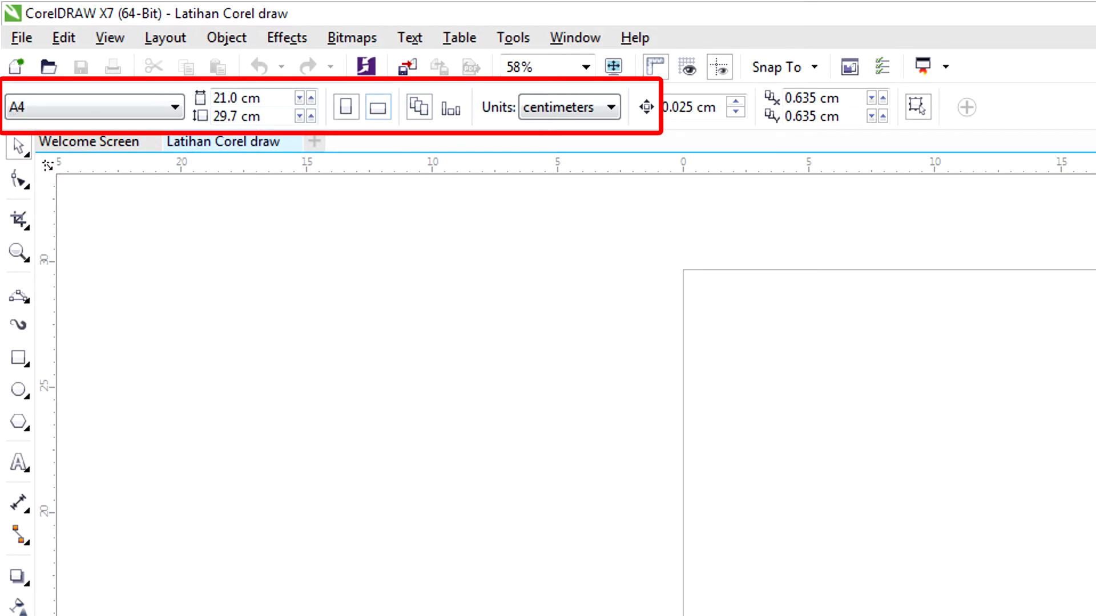
{"action": "left_click", "coordinate": [346, 107]}
{"action": "left_click", "coordinate": [378, 107]}
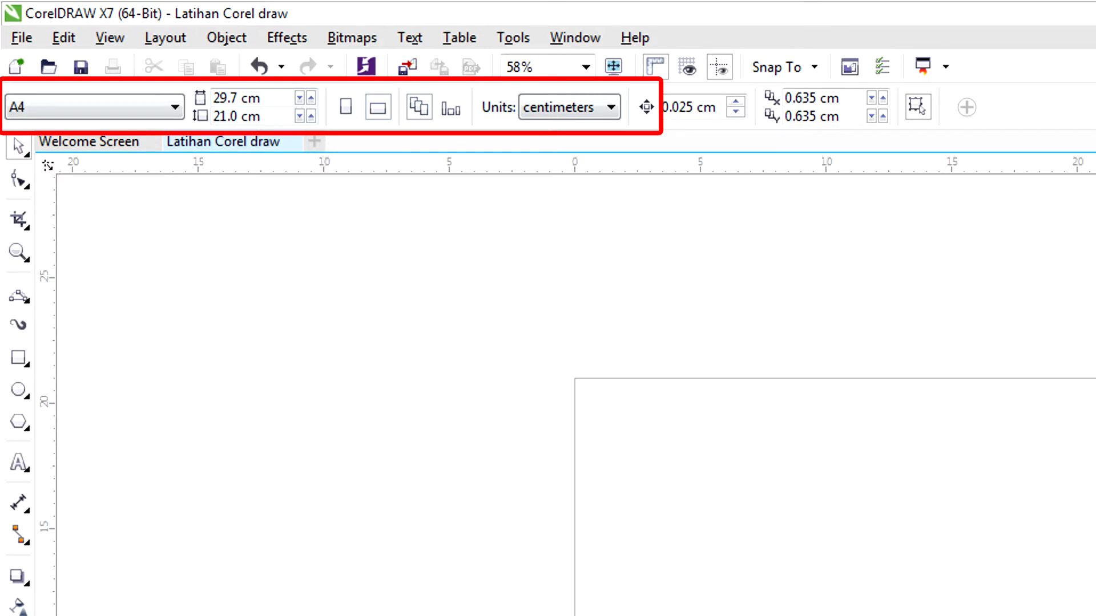
{"action": "left_click", "coordinate": [346, 107]}
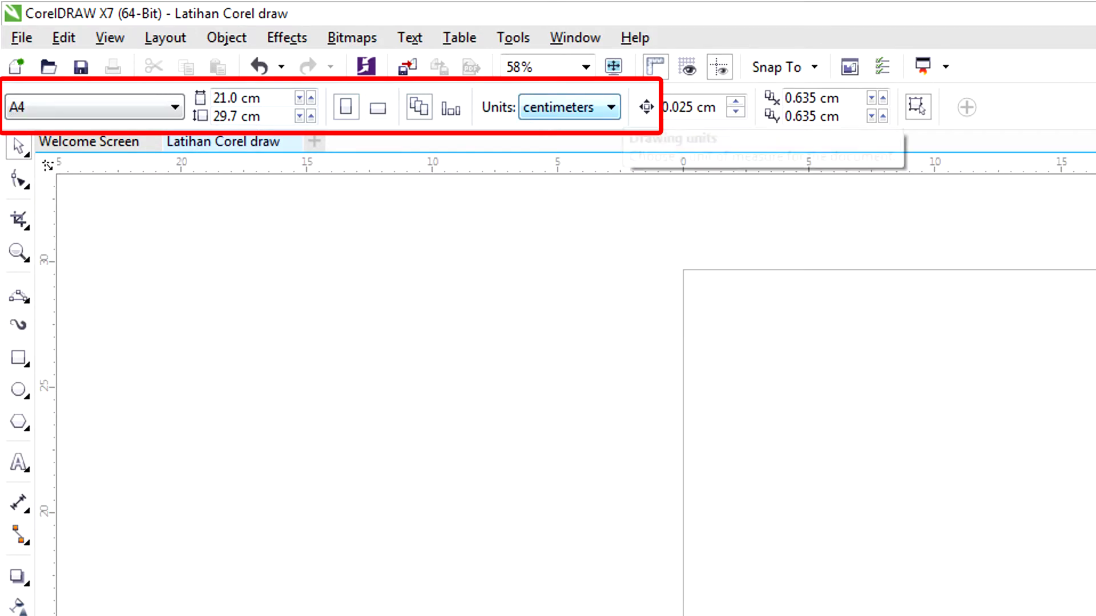
{"action": "left_click", "coordinate": [611, 107]}
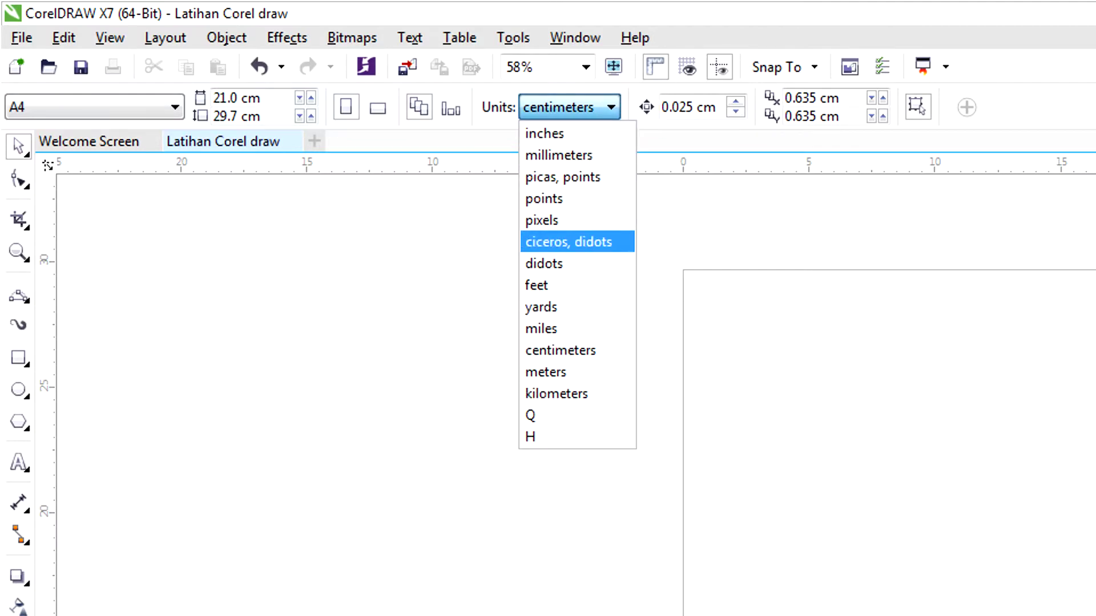
{"action": "left_click", "coordinate": [929, 426]}
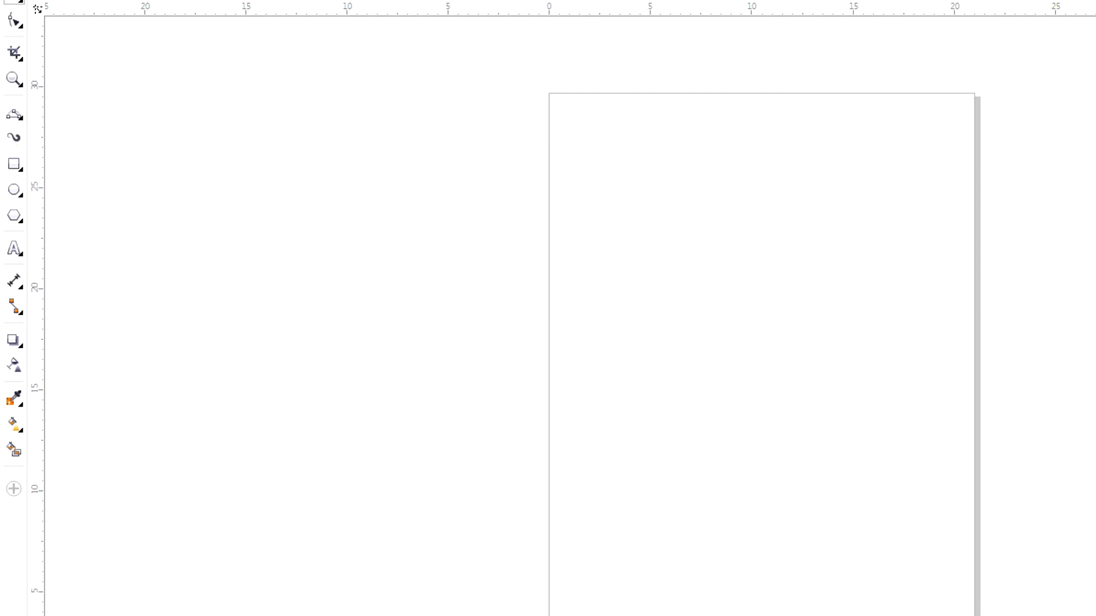
- Draw a 9 × 10 cm rectangle left of the page, then a wider rectangle and a square beside it
{"action": "left_click", "coordinate": [14, 163]}
{"action": "left_click_drag", "start_coordinate": [374, 198], "coordinate": [546, 335]}
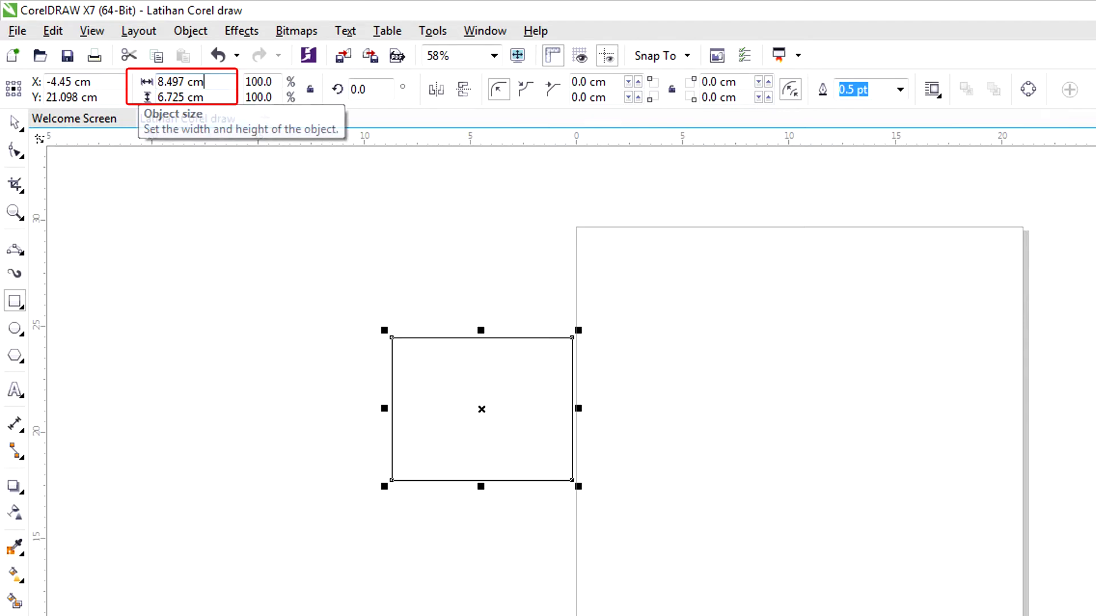
{"action": "left_click_drag", "start_coordinate": [207, 82], "coordinate": [154, 83]}
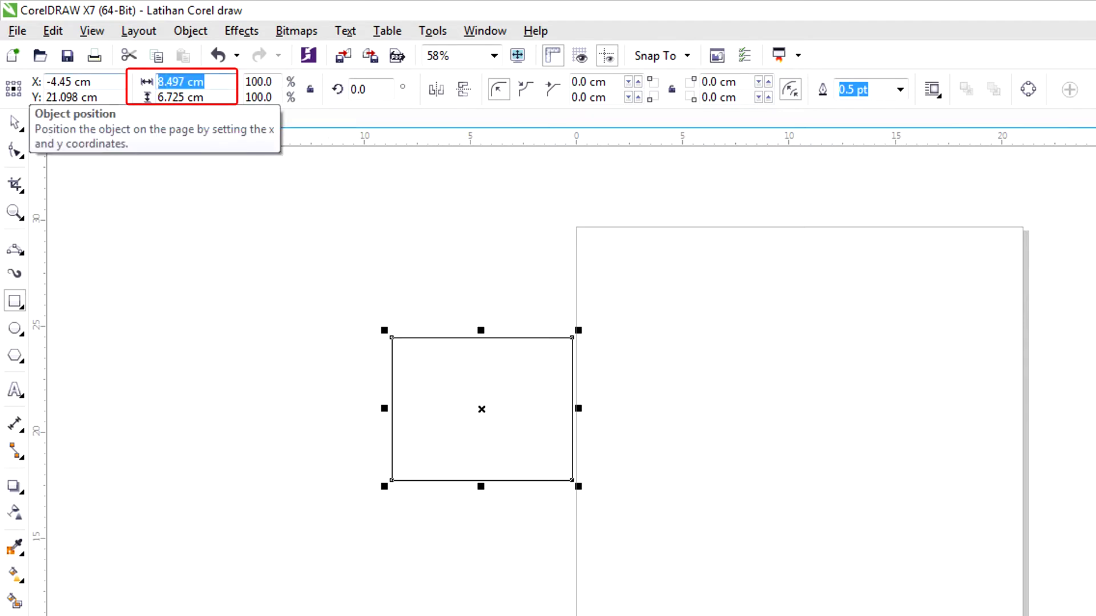
{"action": "type", "text": "9"}
{"action": "left_click", "coordinate": [205, 97]}
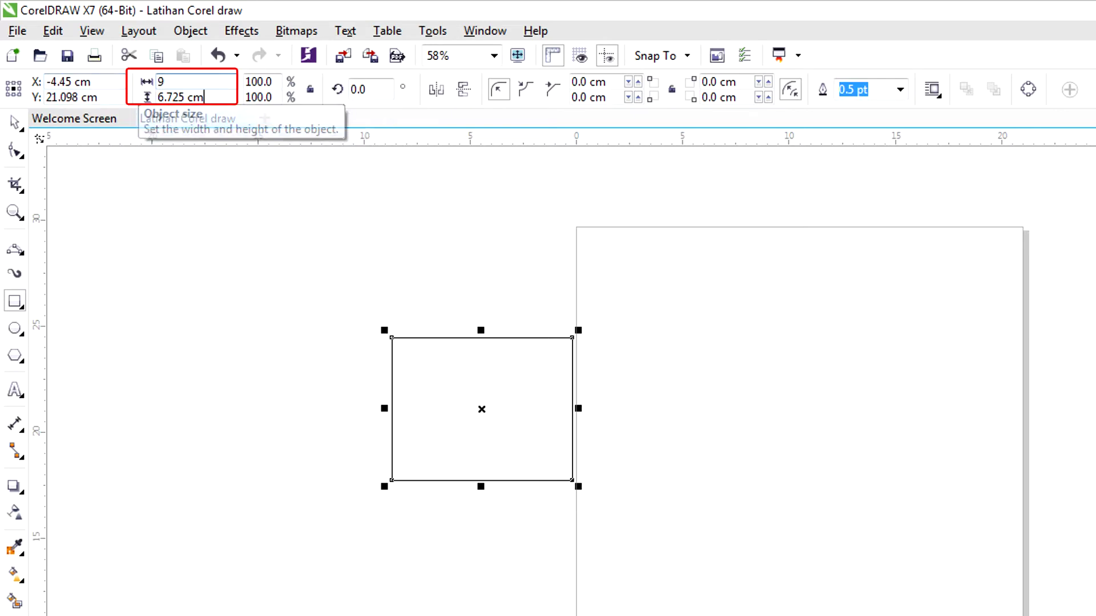
{"action": "left_click_drag", "start_coordinate": [206, 98], "coordinate": [157, 98]}
{"action": "type", "text": "10"}
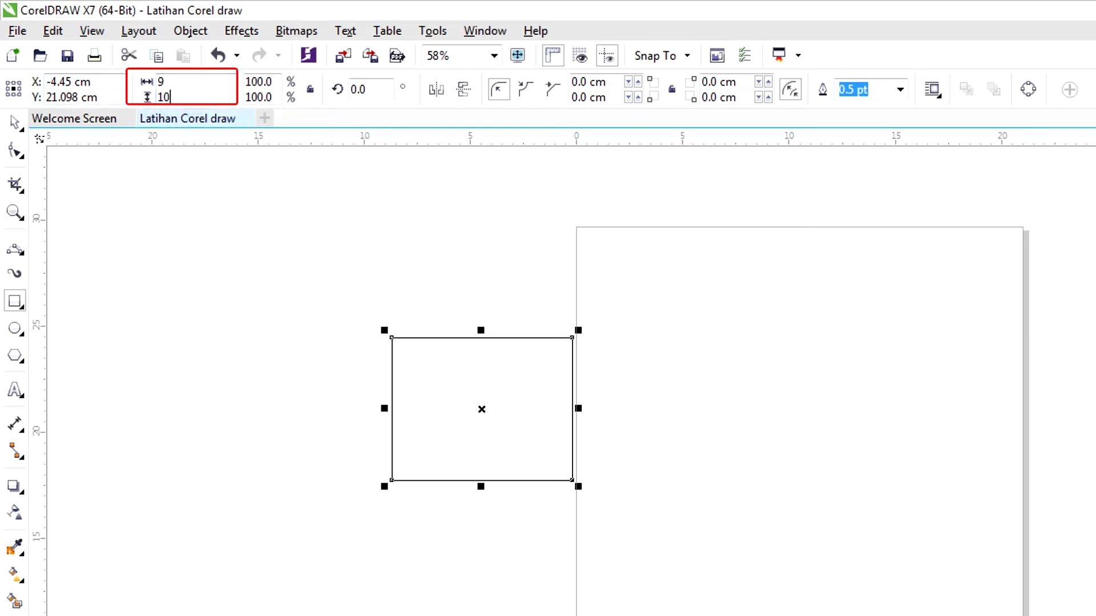
{"action": "key", "text": "Return"}
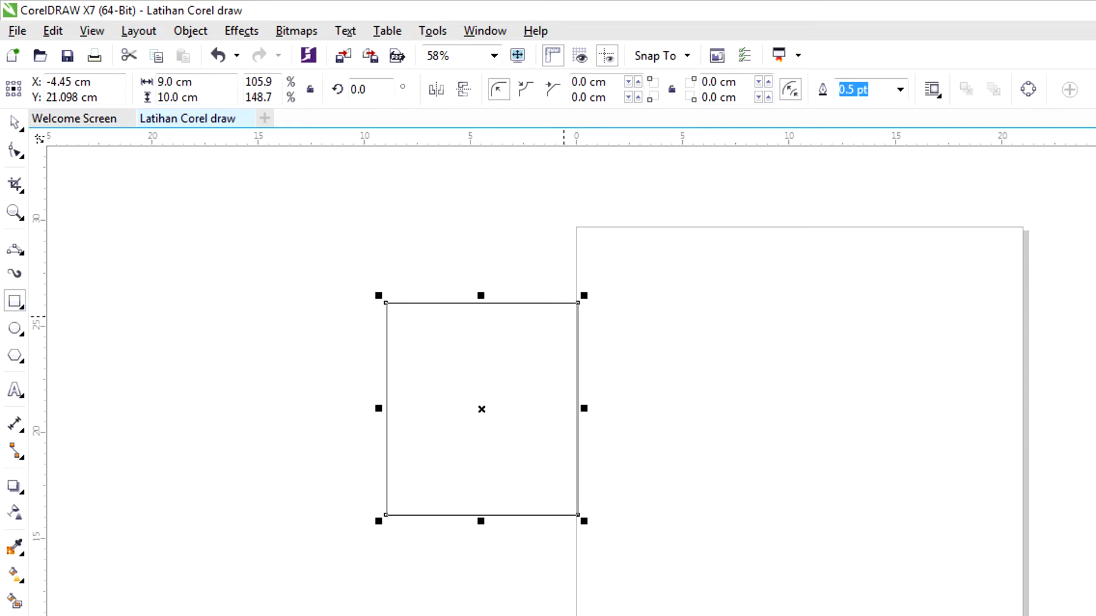
{"action": "left_click_drag", "start_coordinate": [628, 329], "coordinate": [802, 439]}
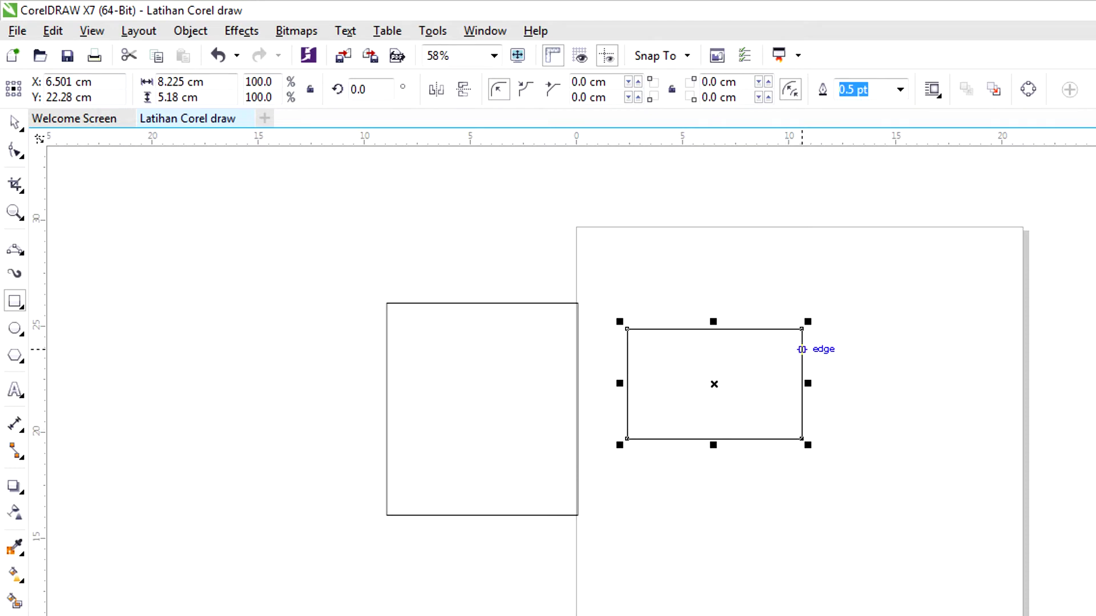
{"action": "left_click_drag", "start_coordinate": [837, 318], "coordinate": [992, 472]}
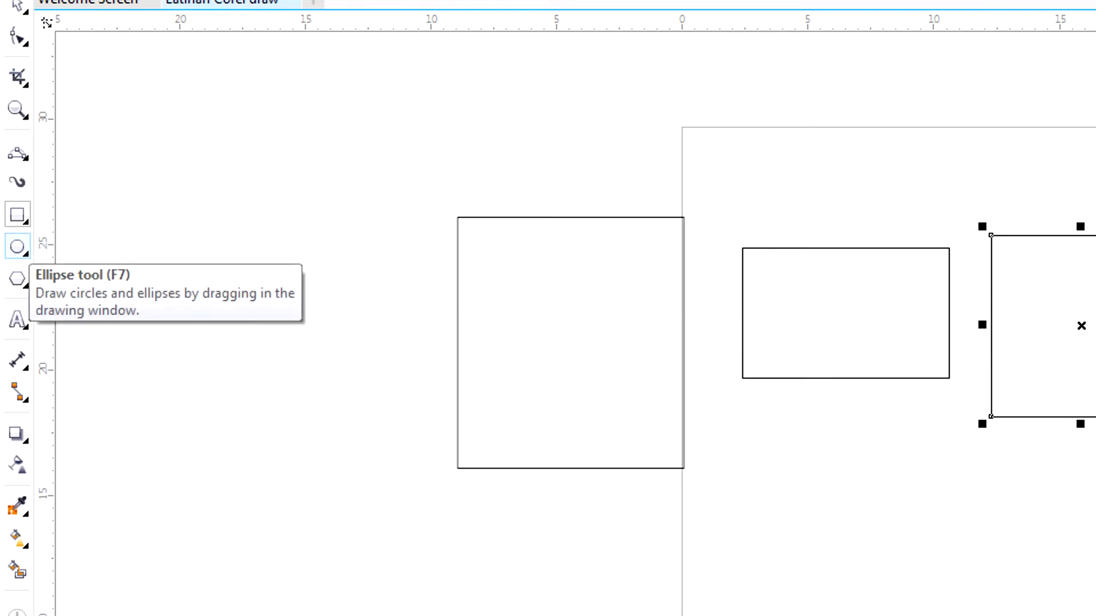
- Draw one circle left of the large square and another on the page below the rectangle
{"action": "left_click", "coordinate": [17, 246]}
{"action": "mouse_move", "coordinate": [269, 259]}
{"action": "left_mouse_down"}
{"action": "mouse_move", "coordinate": [392, 362]}
{"action": "mouse_move", "coordinate": [449, 448]}
{"action": "left_mouse_up"}
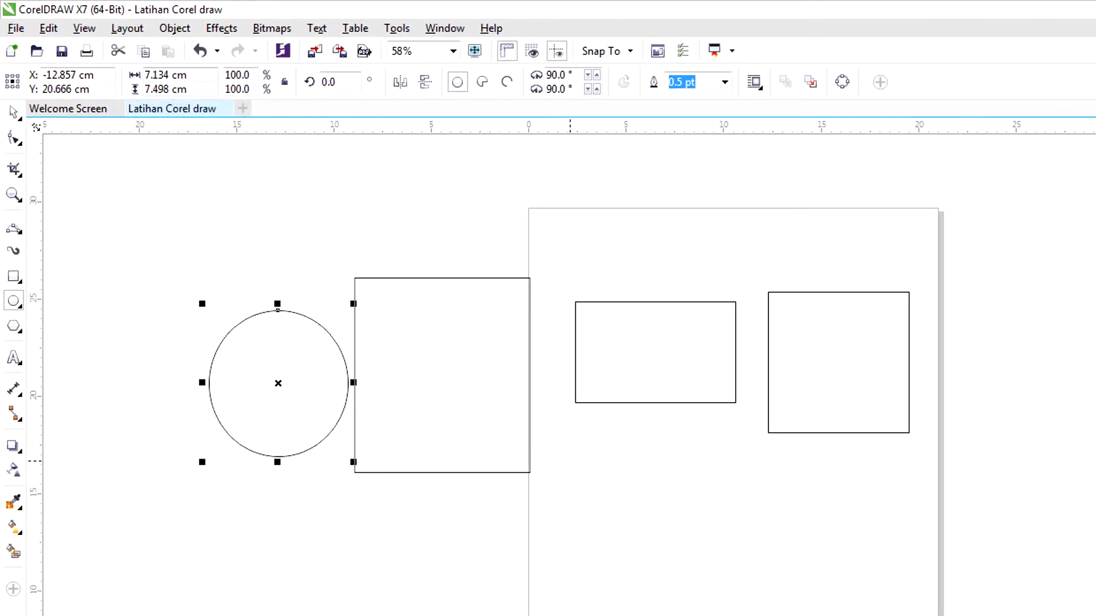
{"action": "left_click_drag", "start_coordinate": [593, 454], "coordinate": [732, 593]}
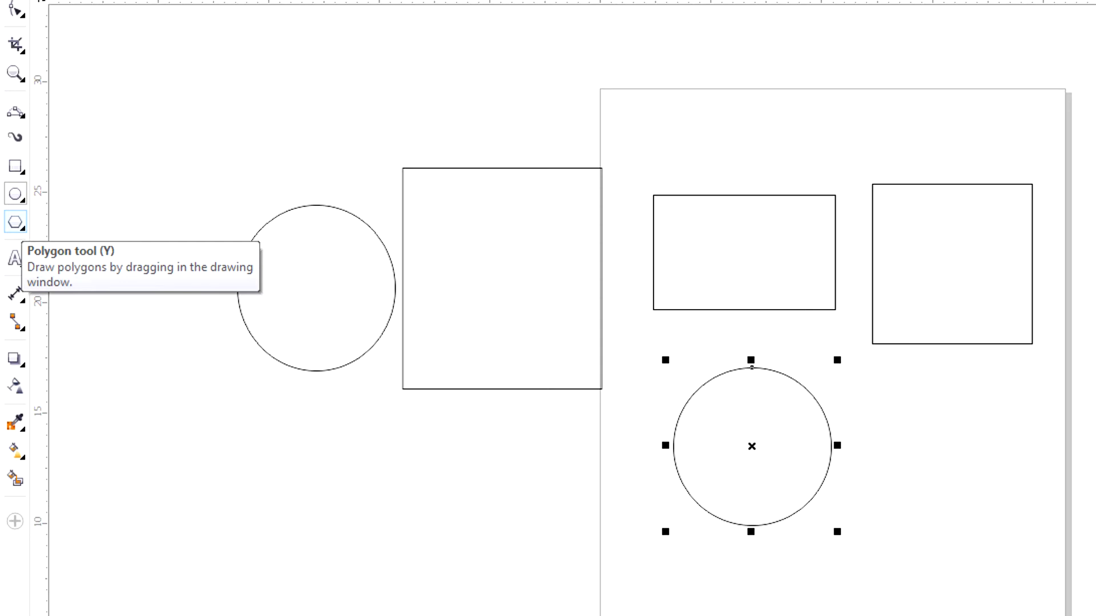
- Draw a five-sided polygon below the large square and move it beside the page's circle
{"action": "left_click", "coordinate": [16, 222]}
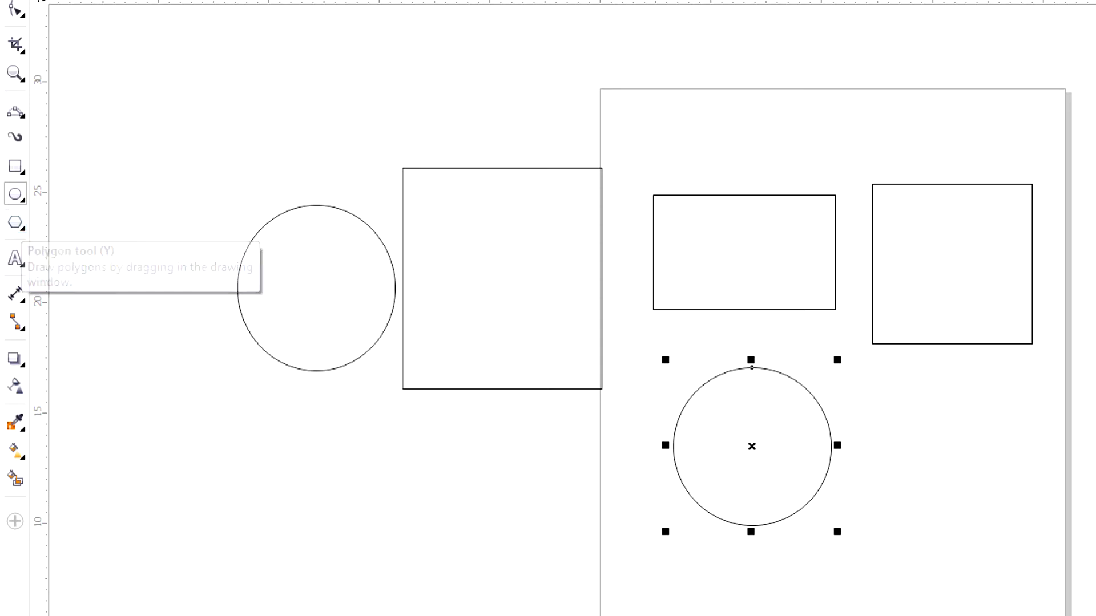
{"action": "mouse_move", "coordinate": [440, 435]}
{"action": "left_mouse_down"}
{"action": "mouse_move", "coordinate": [543, 507]}
{"action": "mouse_move", "coordinate": [595, 572]}
{"action": "left_mouse_up"}
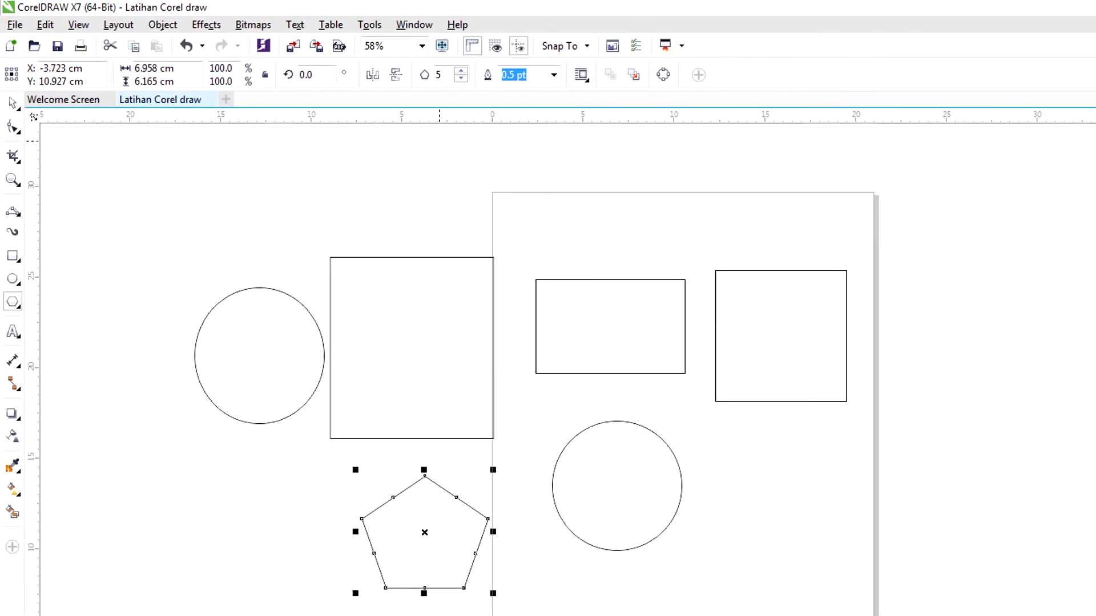
{"action": "left_click", "coordinate": [460, 72]}
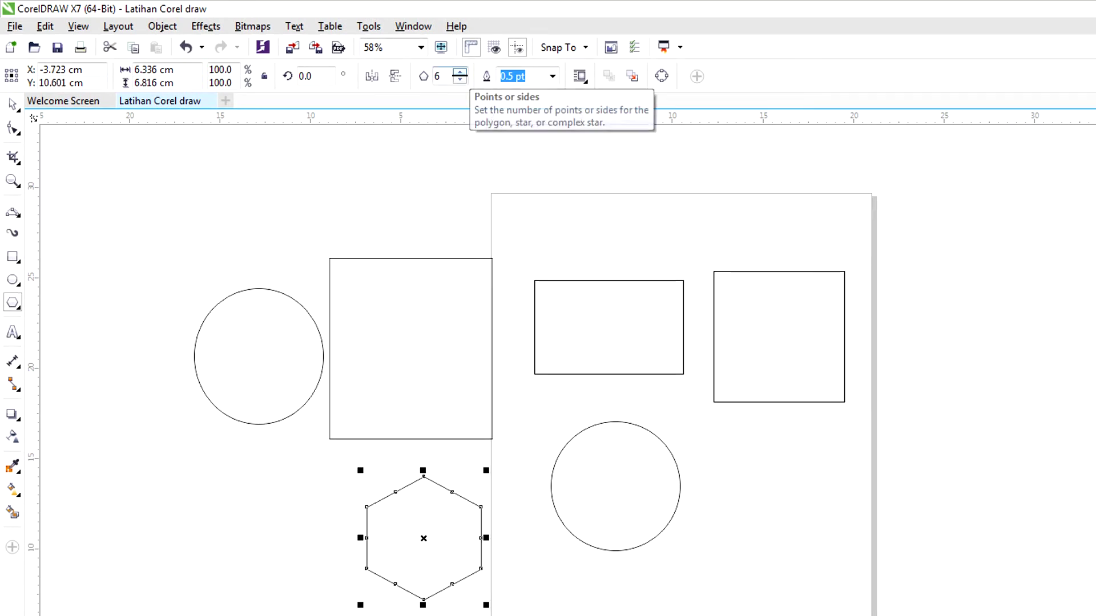
{"action": "left_click", "coordinate": [460, 72]}
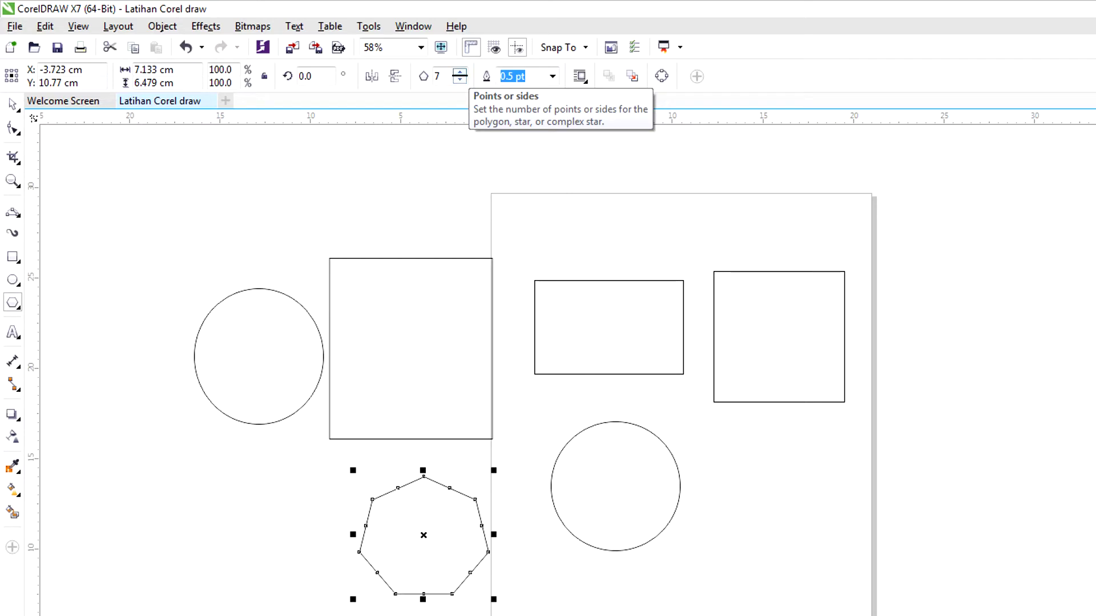
{"action": "left_click", "coordinate": [460, 71]}
{"action": "left_click", "coordinate": [460, 72]}
{"action": "left_click", "coordinate": [460, 80]}
{"action": "left_click", "coordinate": [459, 80]}
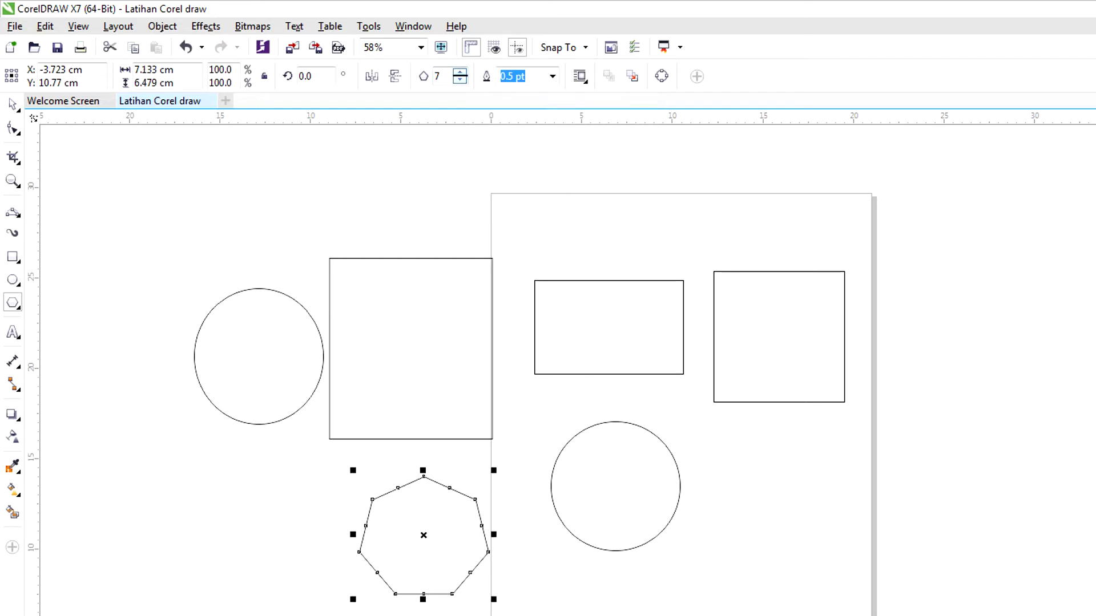
{"action": "left_click", "coordinate": [460, 80]}
{"action": "left_click", "coordinate": [460, 79]}
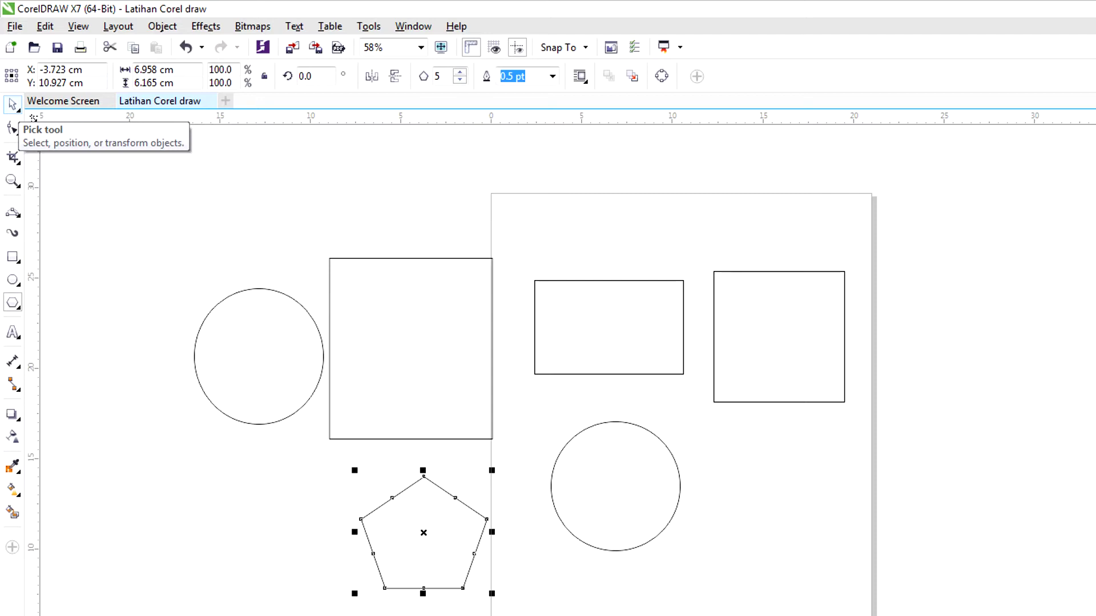
{"action": "left_click", "coordinate": [13, 105]}
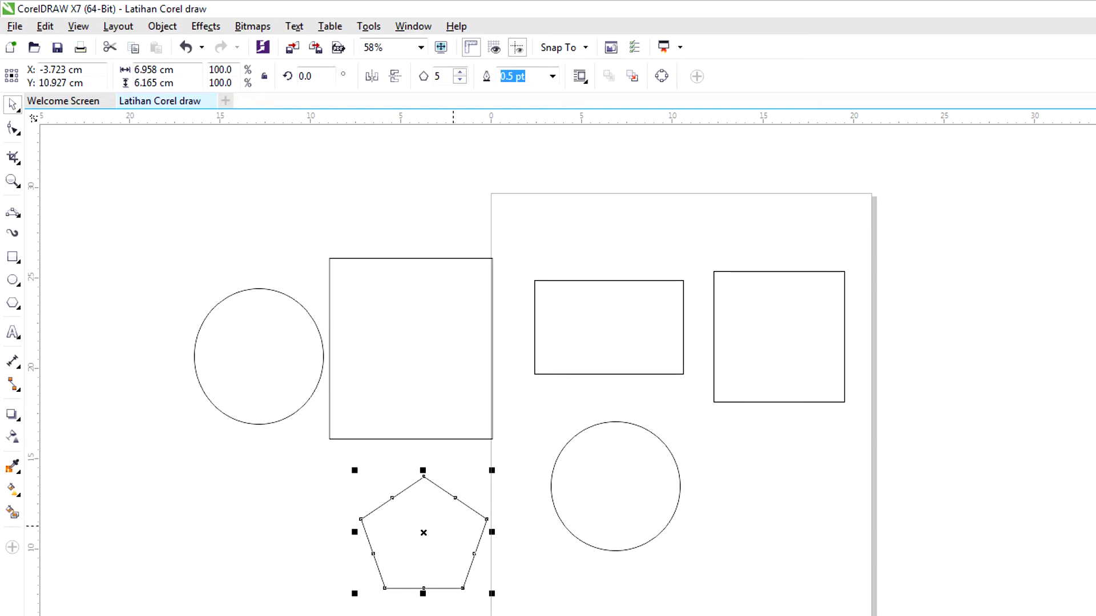
{"action": "left_click_drag", "start_coordinate": [428, 527], "coordinate": [785, 485]}
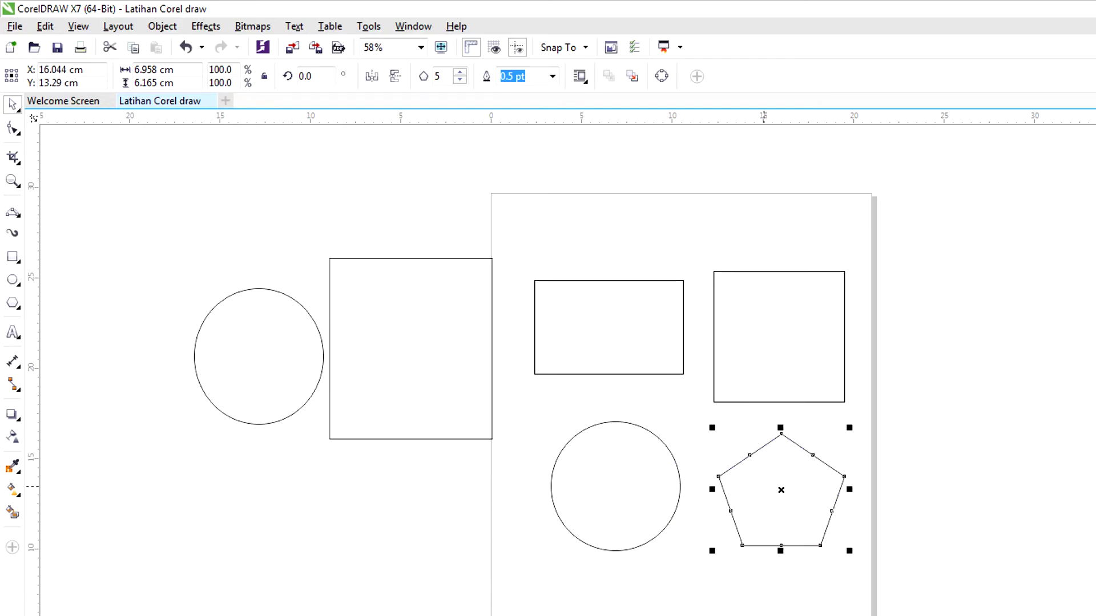
- Move the rectangle off the page's right side and the square to the top of the page
{"action": "left_click_drag", "start_coordinate": [627, 326], "coordinate": [994, 312]}
{"action": "left_click_drag", "start_coordinate": [766, 363], "coordinate": [652, 303]}
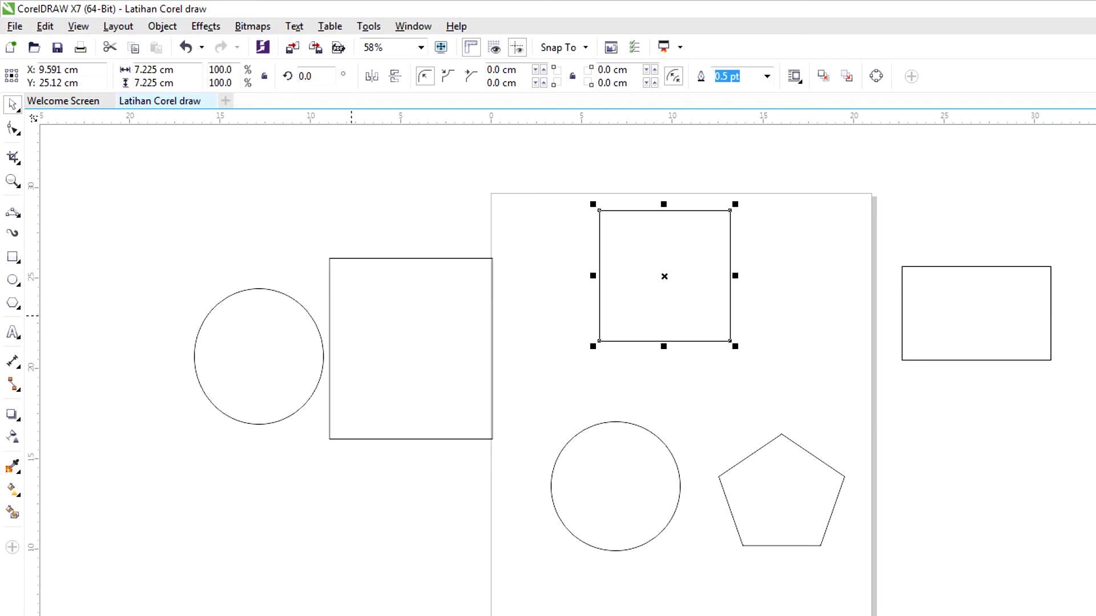
{"action": "left_click_drag", "start_coordinate": [139, 207], "coordinate": [518, 465]}
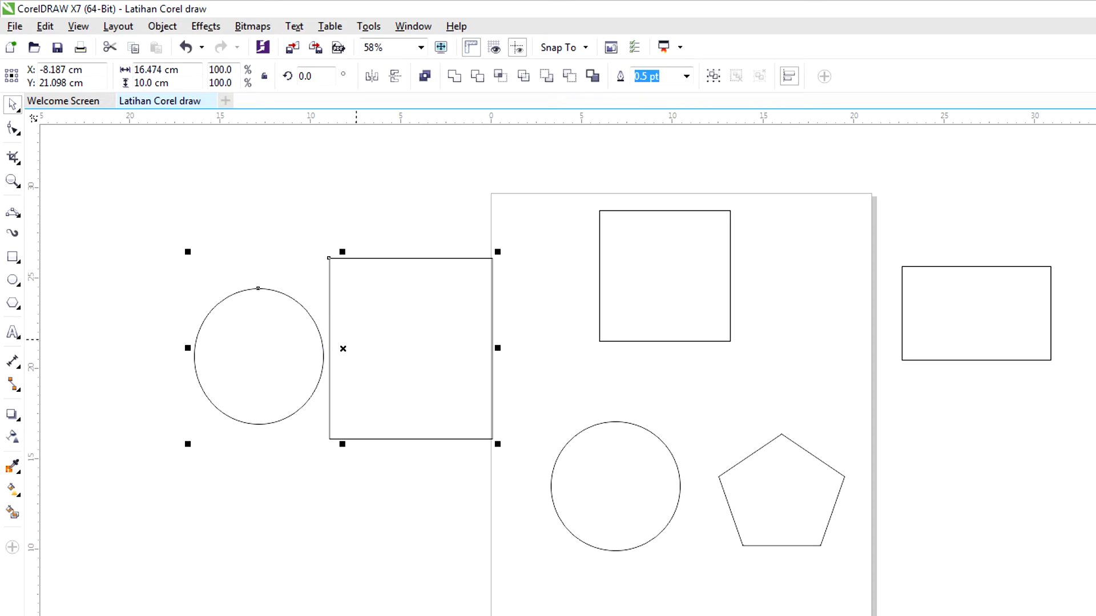
{"action": "key", "text": "Escape"}
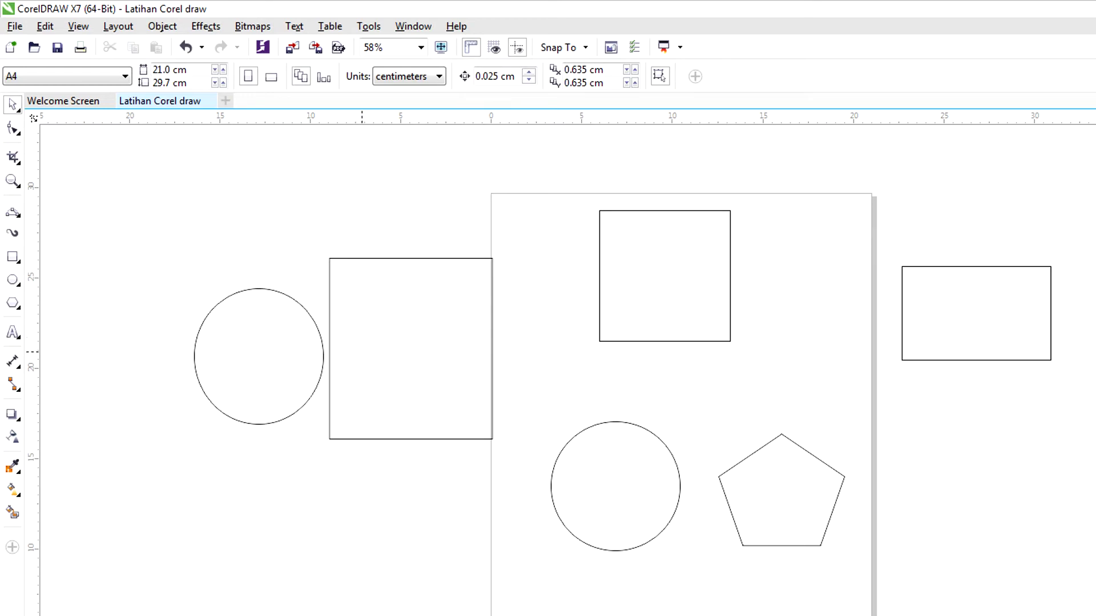
- Shrink the left square to 5.85 × 6.5 cm and the left circle, placing the circle beside it
{"action": "left_click", "coordinate": [391, 312]}
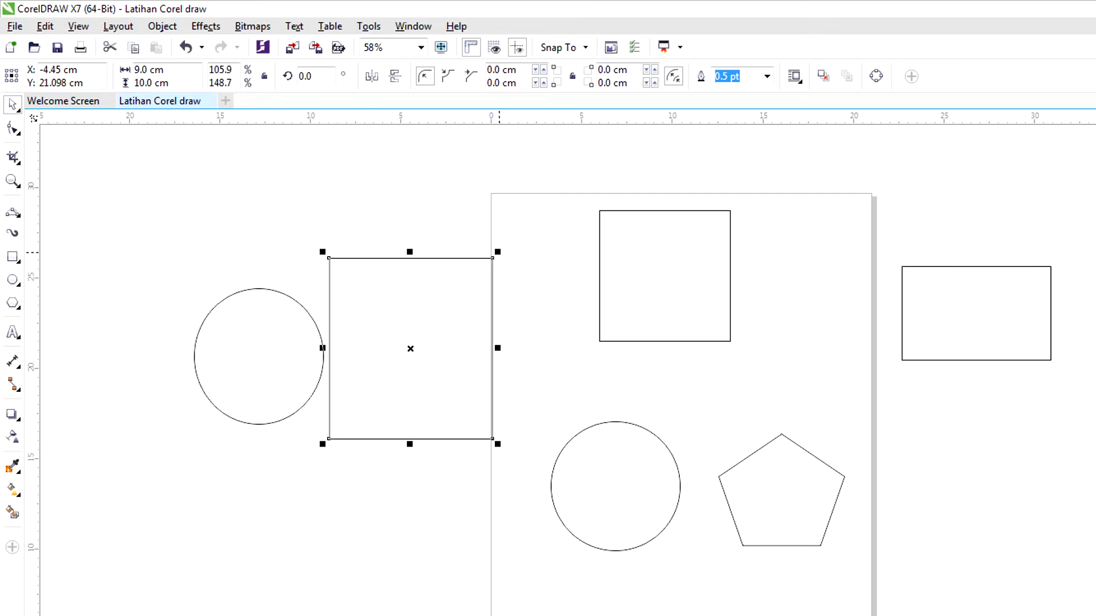
{"action": "left_click_drag", "start_coordinate": [498, 252], "coordinate": [536, 209]}
{"action": "left_click_drag", "start_coordinate": [329, 209], "coordinate": [431, 322]}
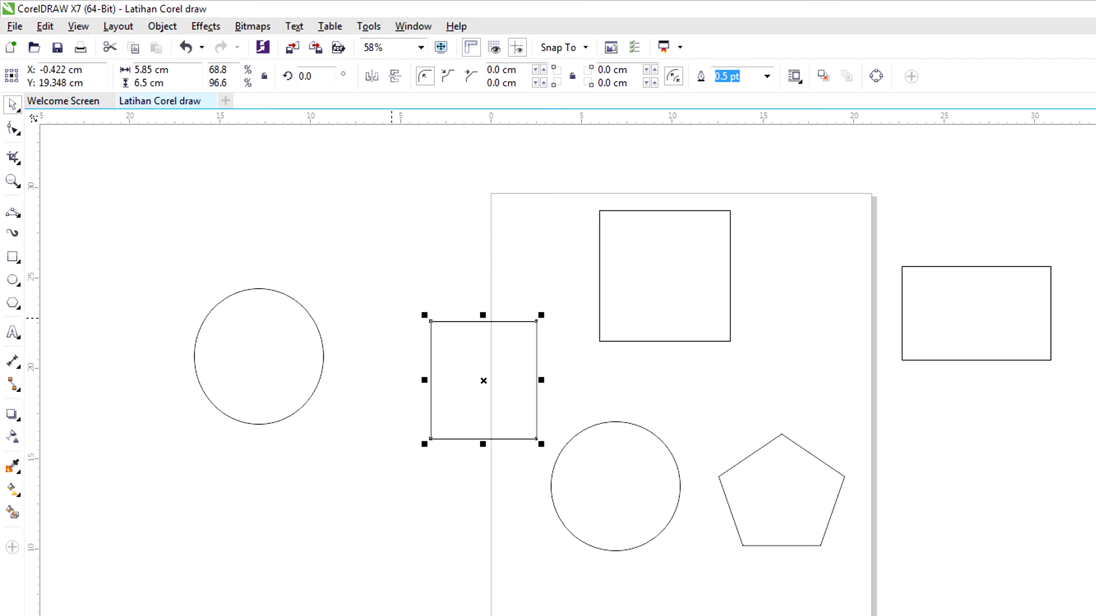
{"action": "left_click", "coordinate": [237, 296]}
{"action": "left_click_drag", "start_coordinate": [189, 282], "coordinate": [211, 298]}
{"action": "left_click_drag", "start_coordinate": [295, 365], "coordinate": [378, 386]}
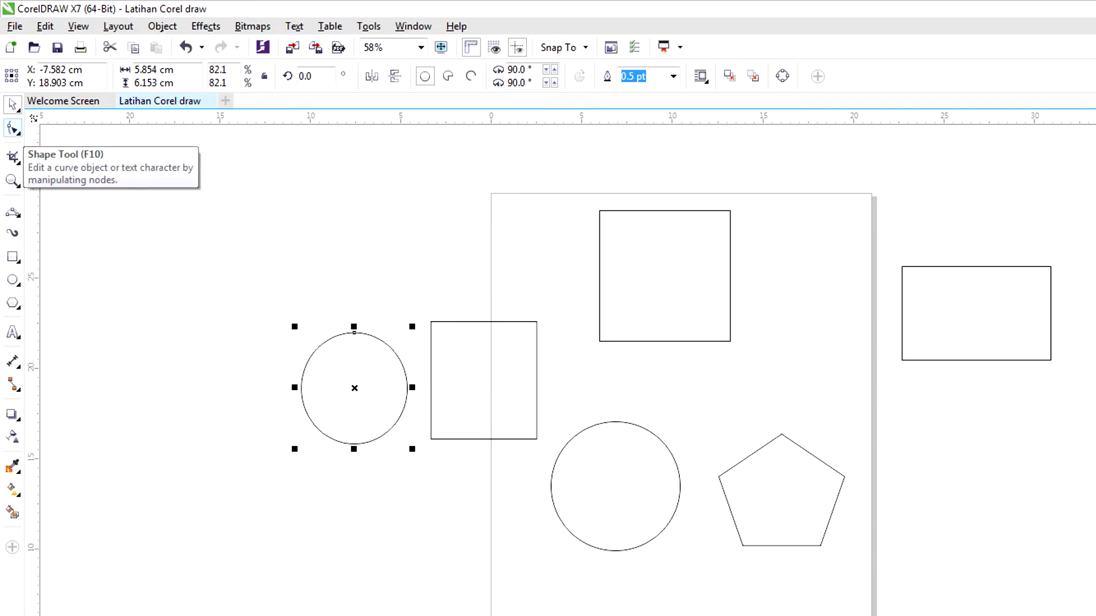
- Round the corners of the left rectangle and the top square with the Shape tool
{"action": "left_click", "coordinate": [13, 129]}
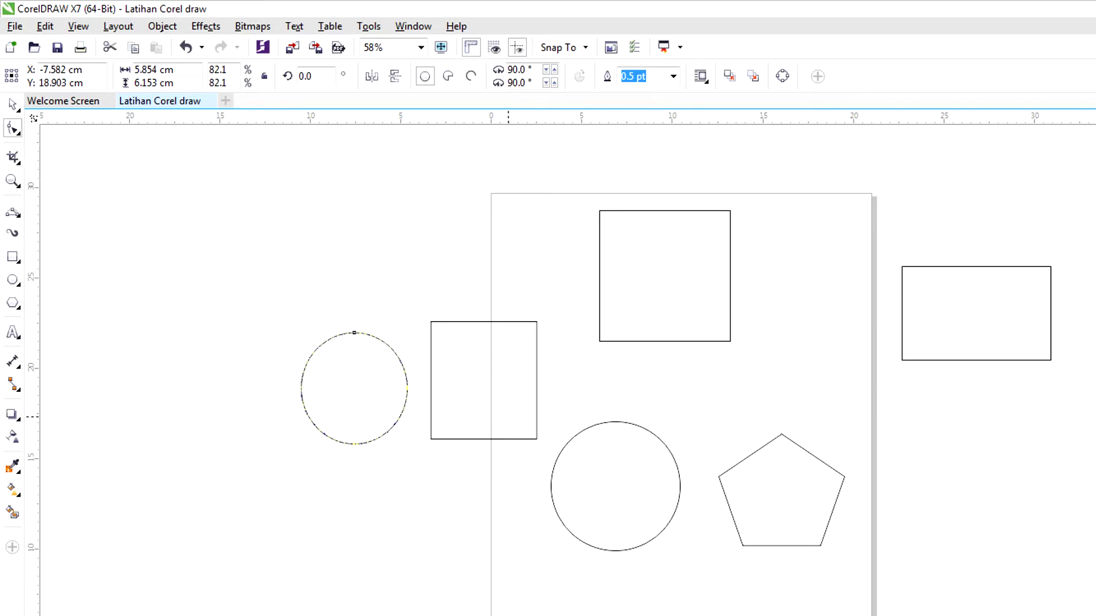
{"action": "left_click", "coordinate": [485, 412]}
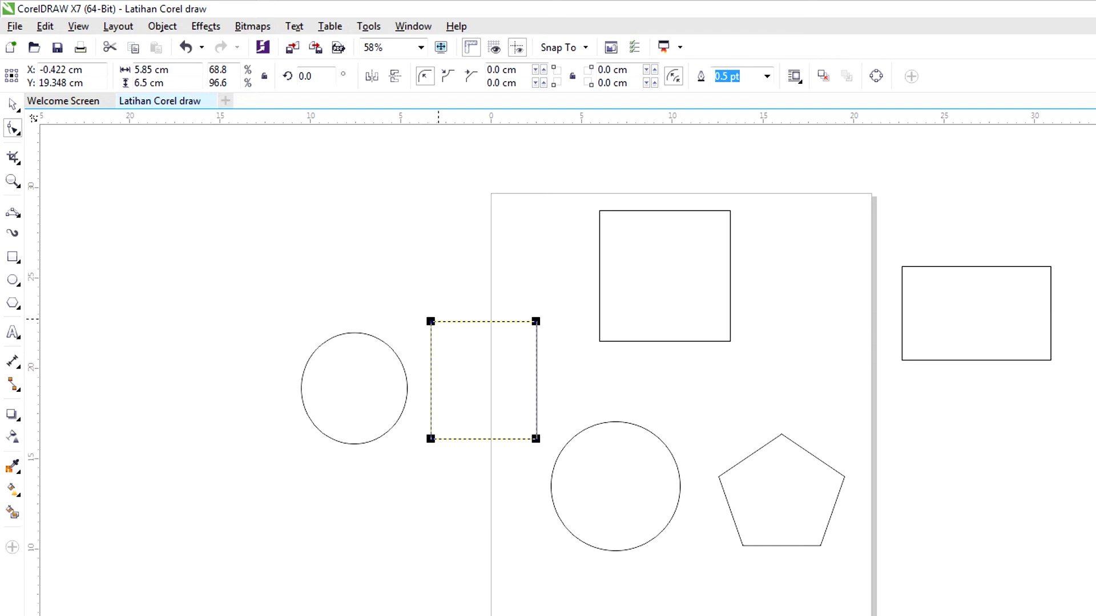
{"action": "left_click_drag", "start_coordinate": [434, 321], "coordinate": [456, 321]}
{"action": "left_click", "coordinate": [640, 342]}
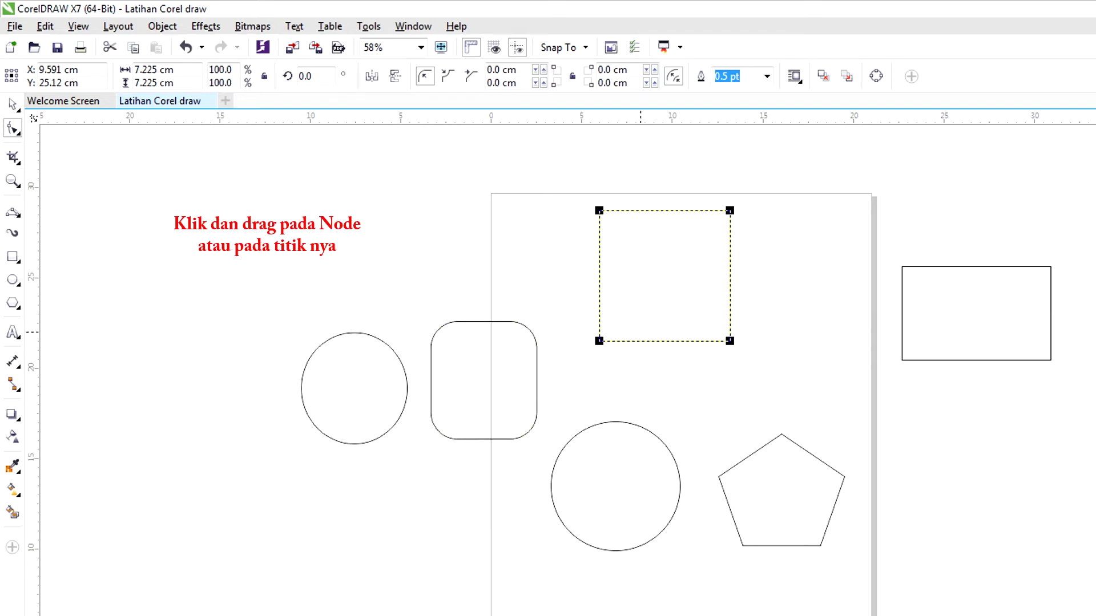
{"action": "left_click_drag", "start_coordinate": [599, 342], "coordinate": [599, 289]}
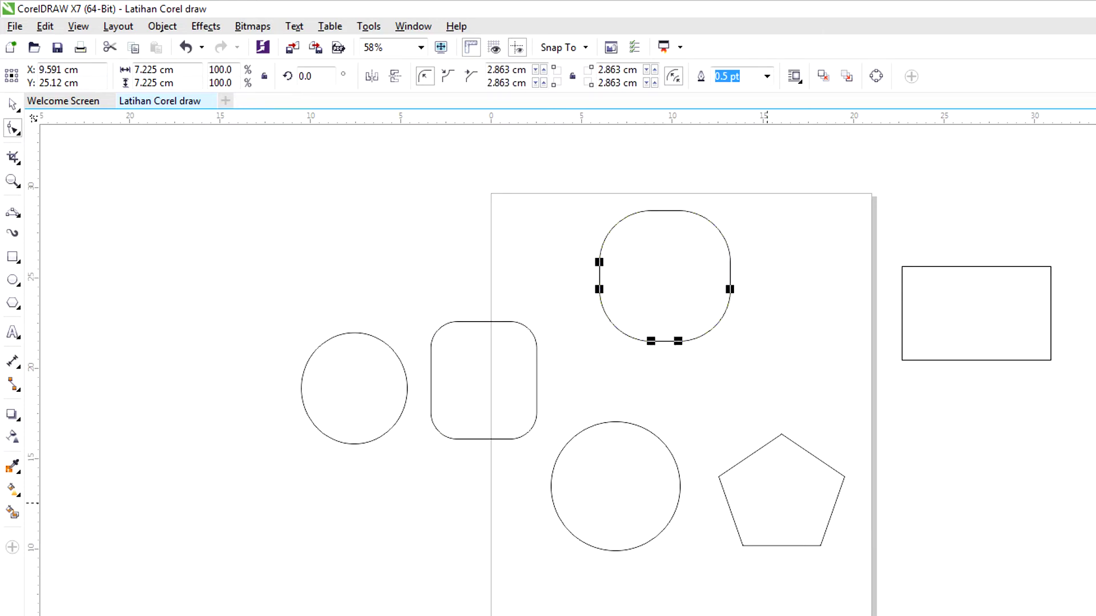
- Drag the pentagon's node inward to turn it into a five-pointed star
{"action": "left_click", "coordinate": [765, 446]}
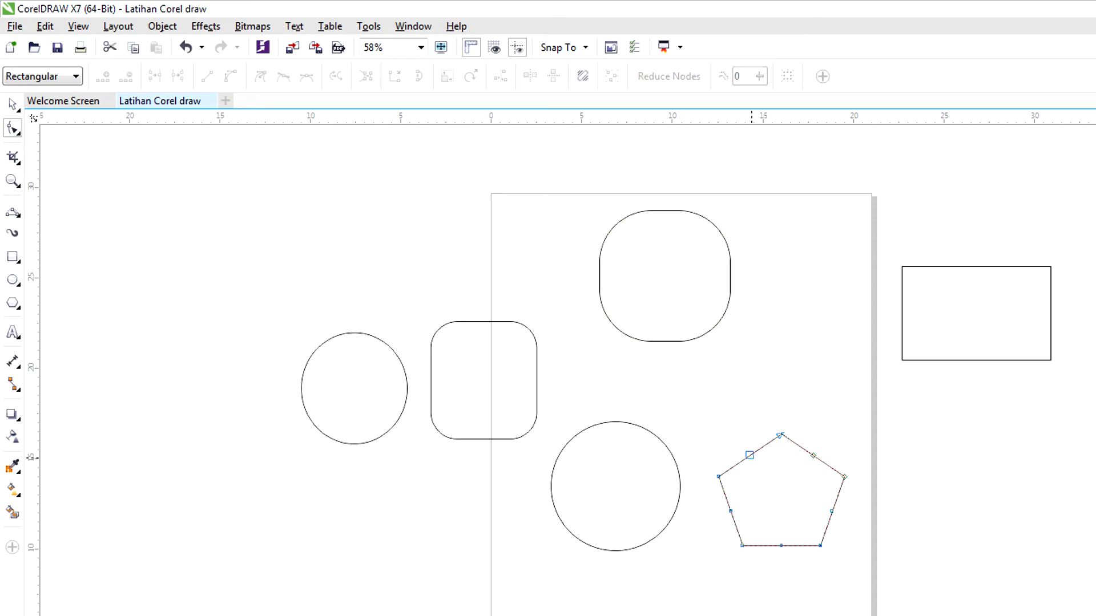
{"action": "left_click_drag", "start_coordinate": [750, 455], "coordinate": [751, 491]}
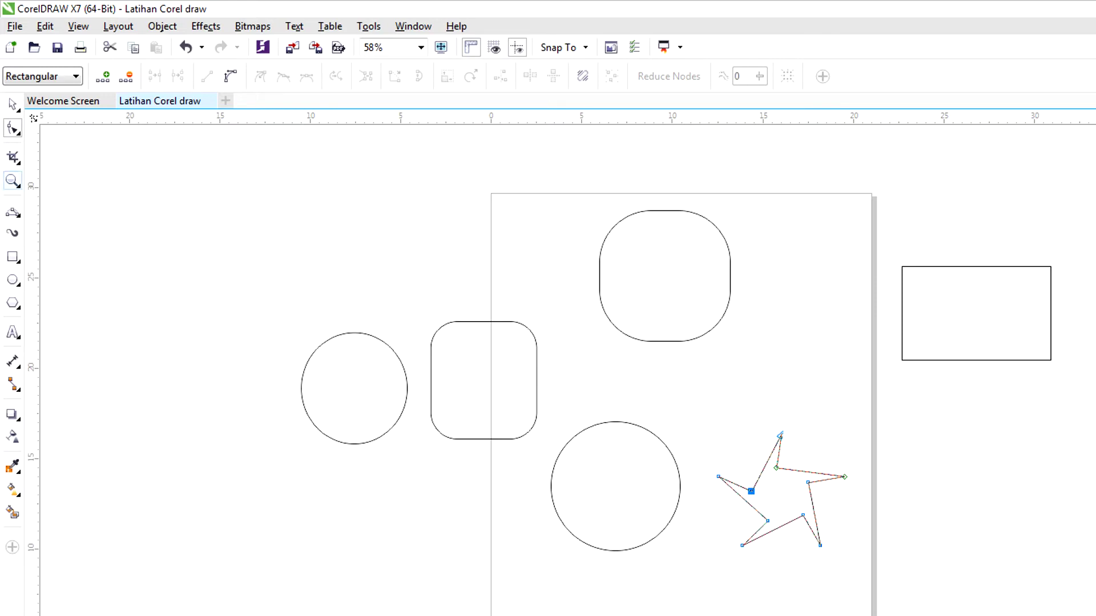
{"action": "left_click", "coordinate": [13, 157]}
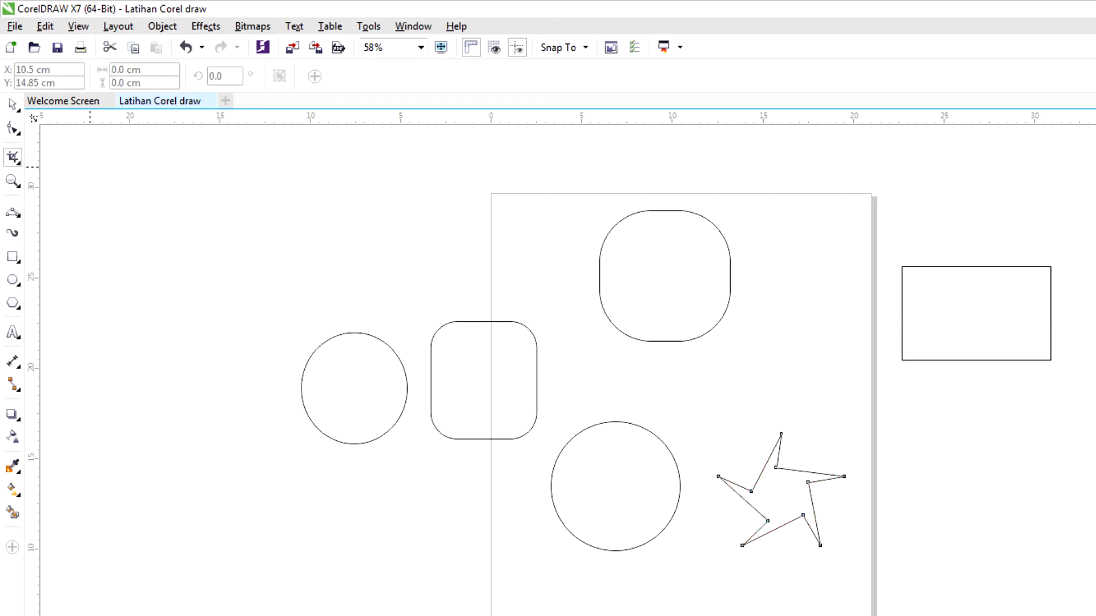
- Crop the rounded square at the top of the page down to a small arc
{"action": "left_click", "coordinate": [13, 105]}
{"action": "left_click", "coordinate": [621, 331]}
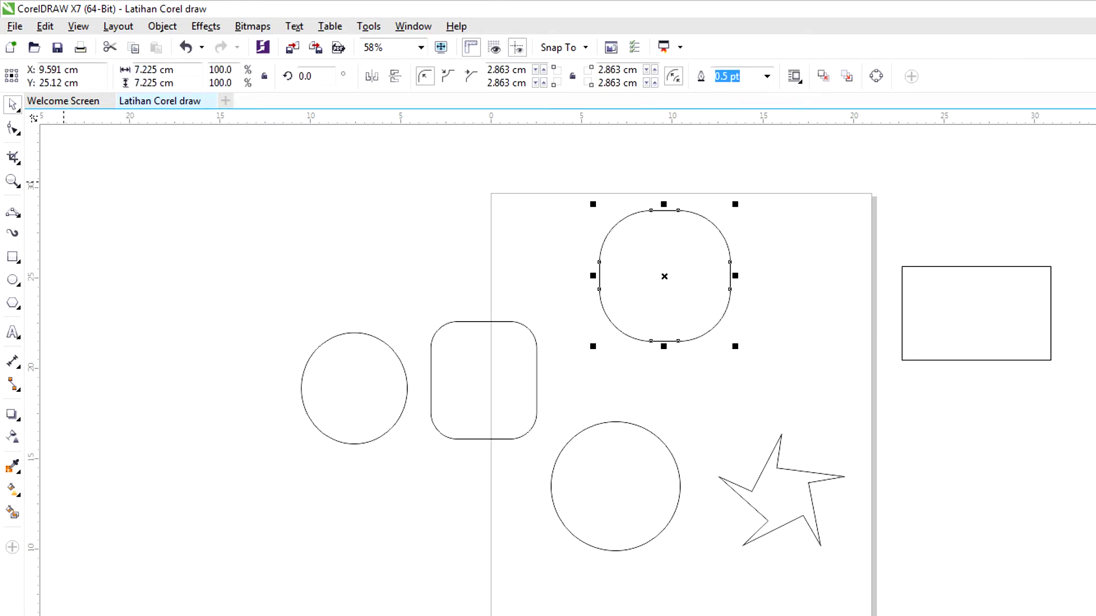
{"action": "left_click", "coordinate": [12, 158]}
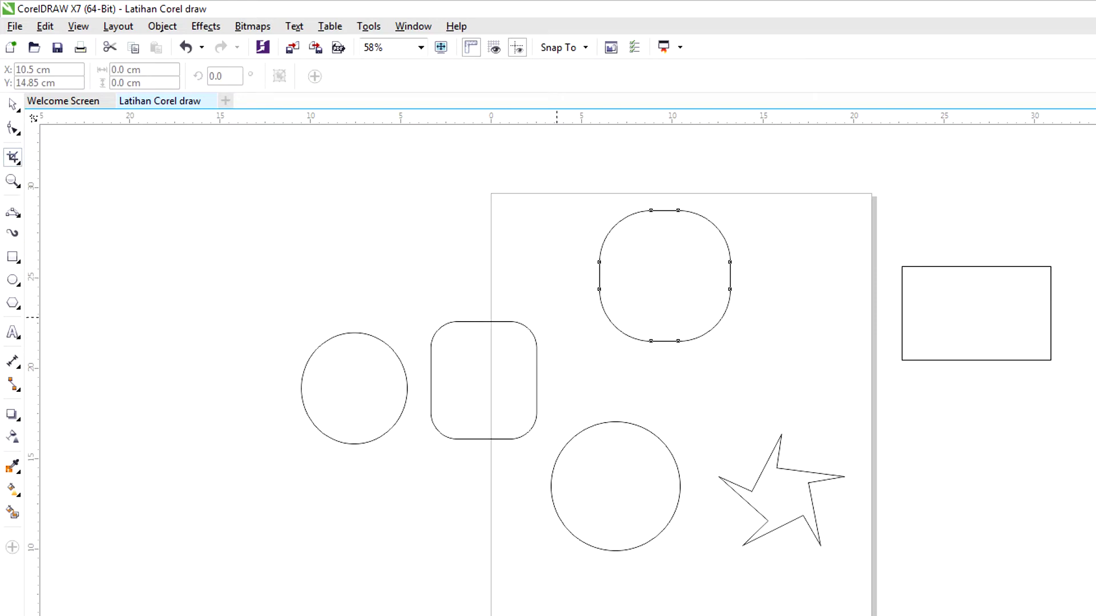
{"action": "left_click_drag", "start_coordinate": [561, 283], "coordinate": [680, 371]}
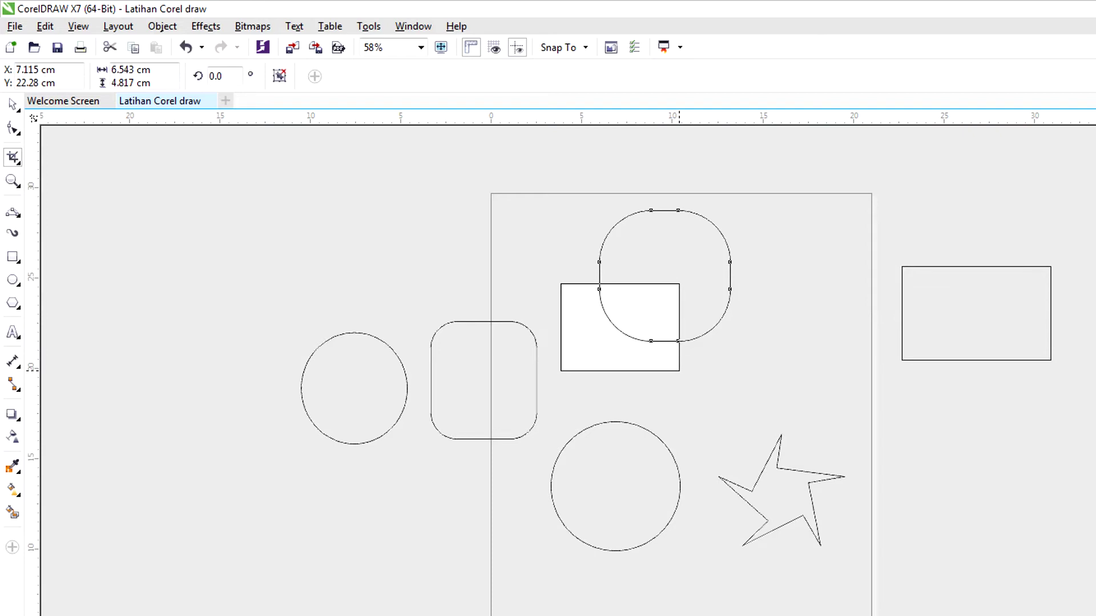
{"action": "left_click_drag", "start_coordinate": [680, 371], "coordinate": [679, 371]}
{"action": "key", "text": "Return"}
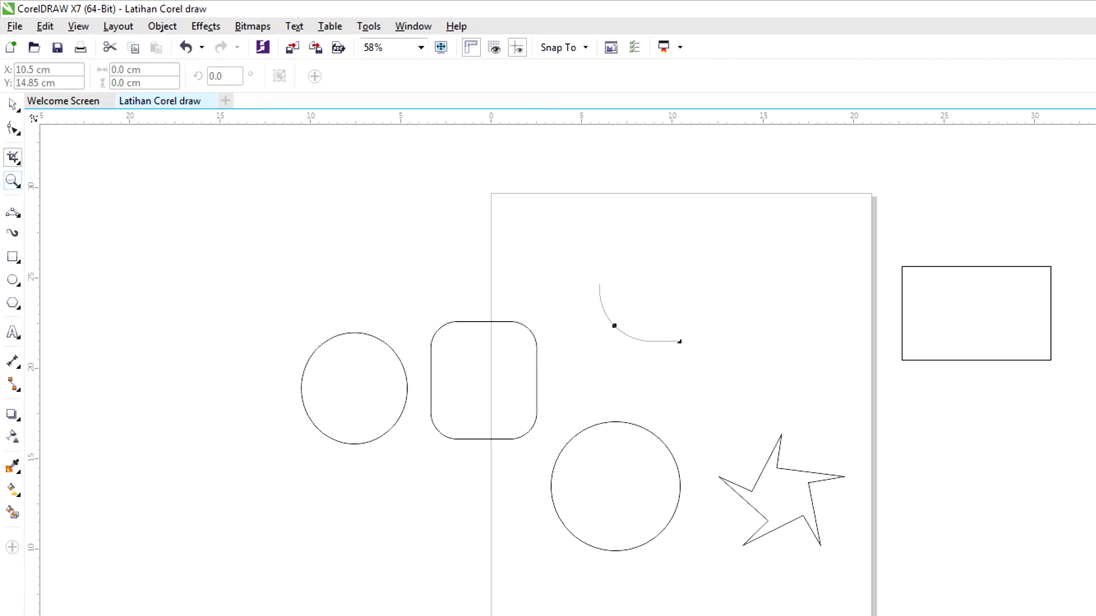
- Zoom in on the circle and rounded square, then zoom back out to the whole page
{"action": "left_click", "coordinate": [12, 181]}
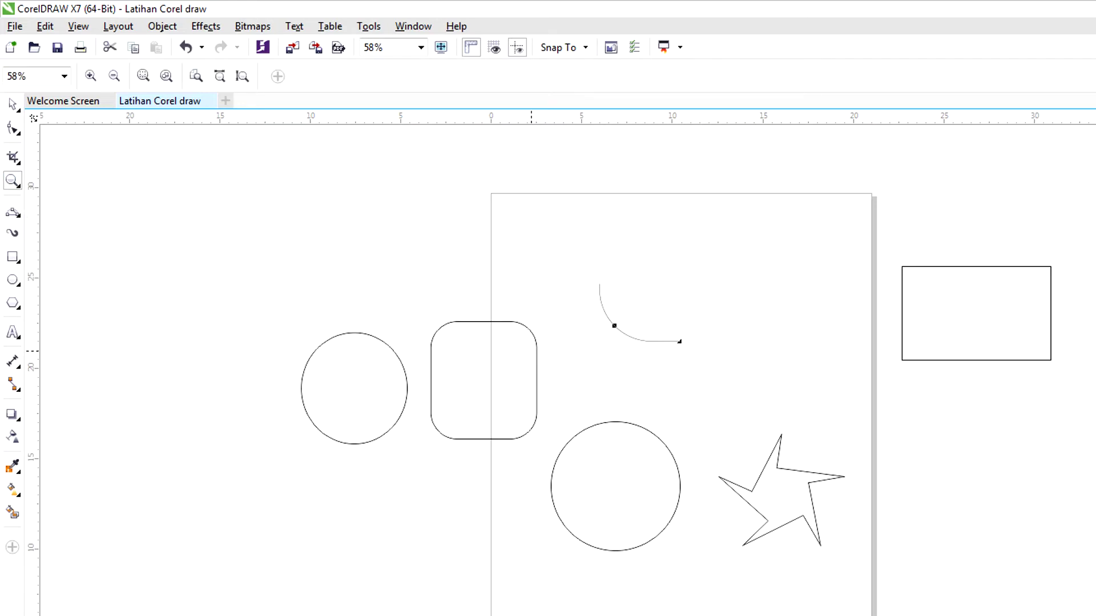
{"action": "left_click", "coordinate": [475, 347]}
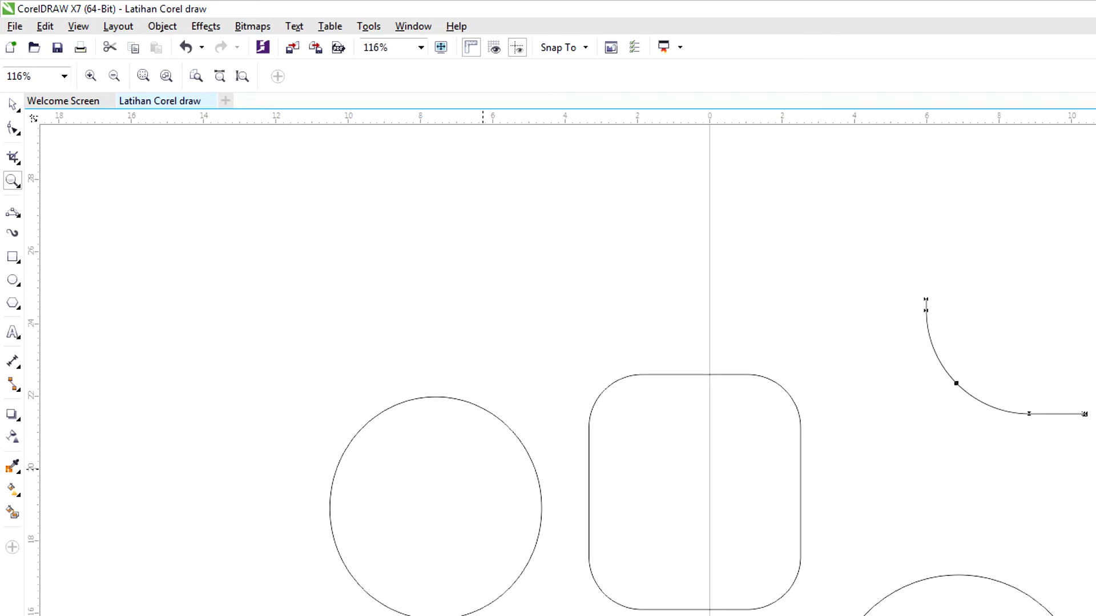
{"action": "left_click", "coordinate": [483, 454]}
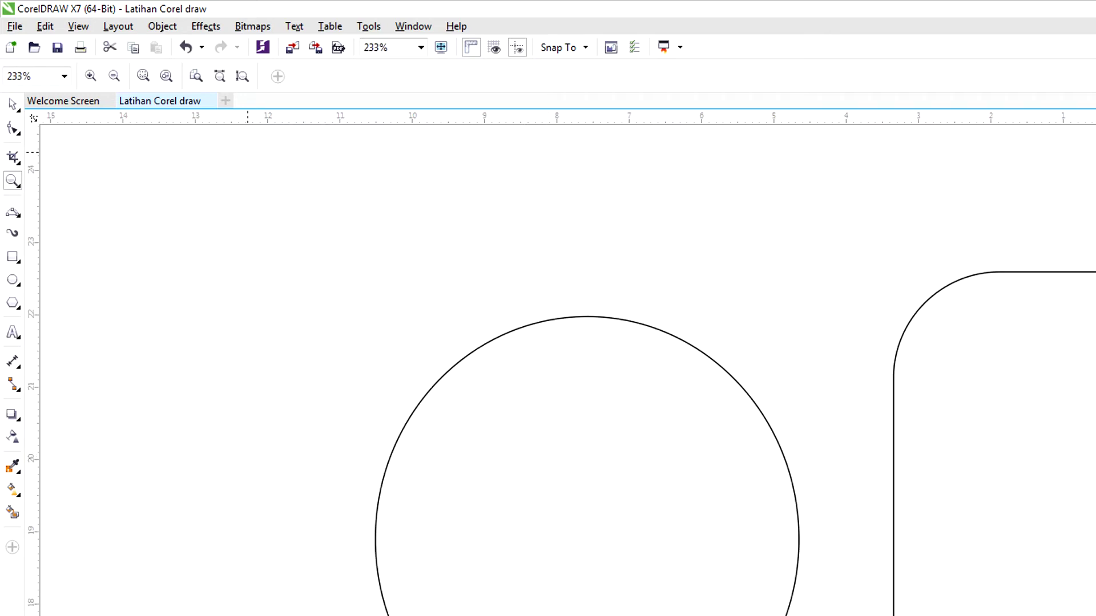
{"action": "left_click", "coordinate": [114, 76]}
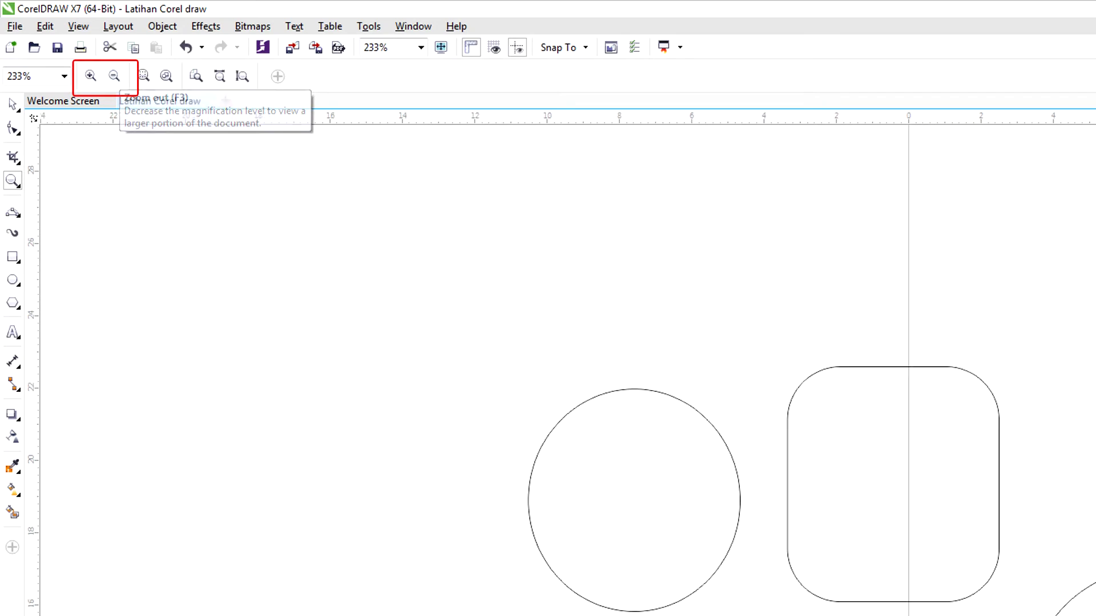
{"action": "left_click", "coordinate": [115, 76]}
{"action": "left_click", "coordinate": [114, 76]}
{"action": "left_click", "coordinate": [114, 76]}
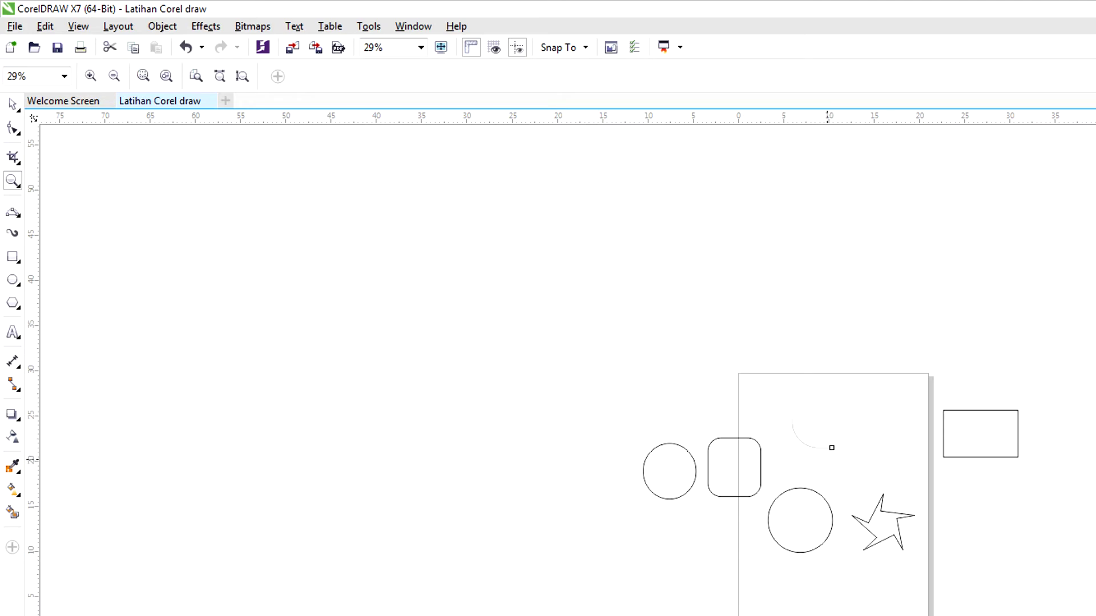
- Zoom in on the arc's end node, then return to the whole-page view
{"action": "left_click_drag", "start_coordinate": [822, 435], "coordinate": [837, 452]}
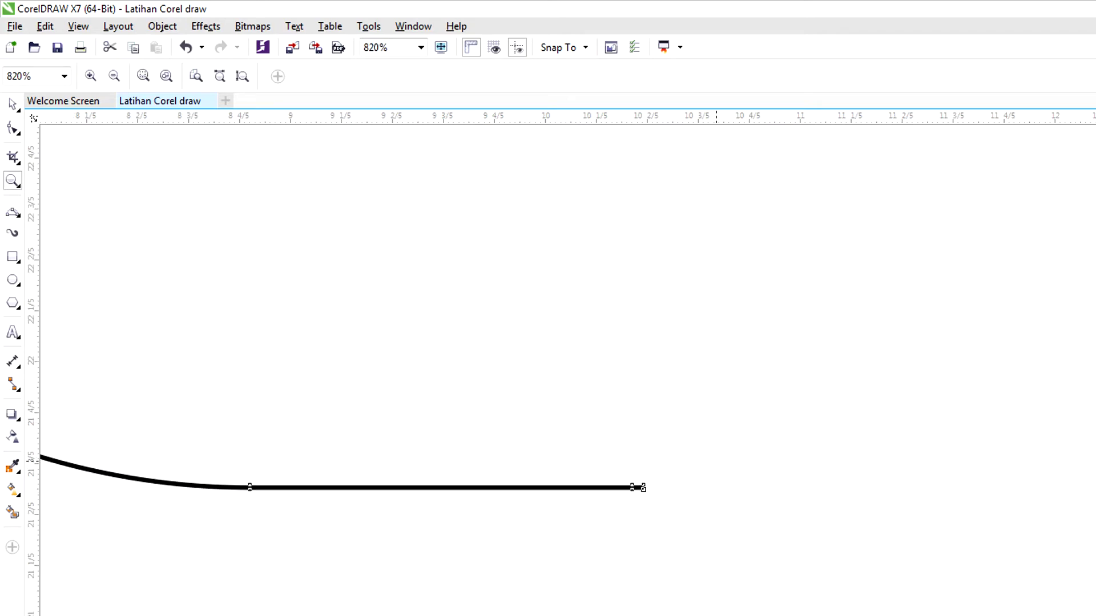
{"action": "left_click", "coordinate": [114, 76]}
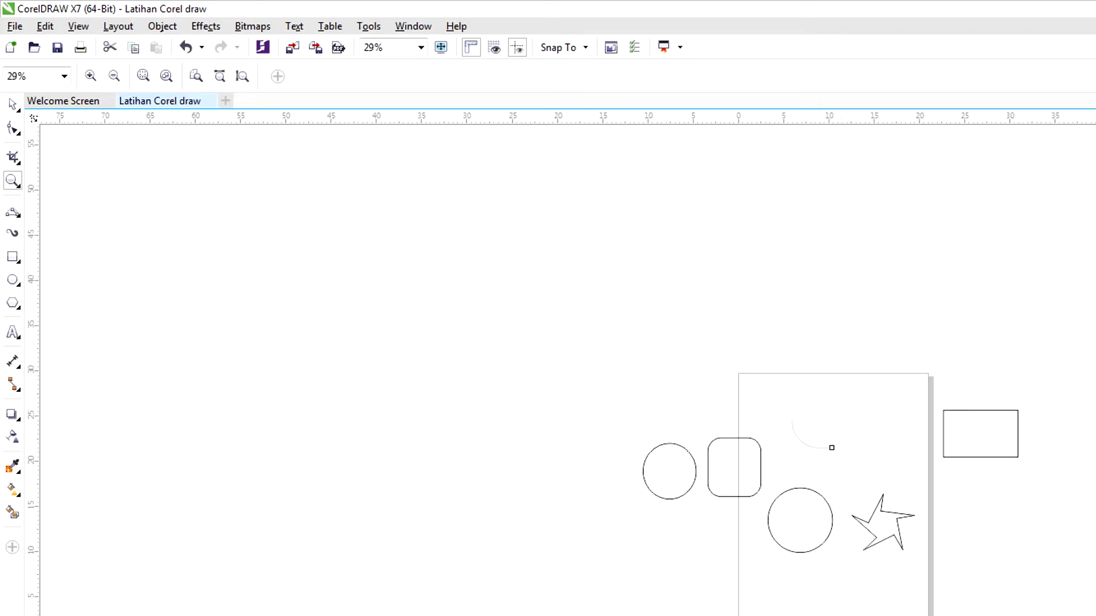
{"action": "left_click", "coordinate": [114, 76]}
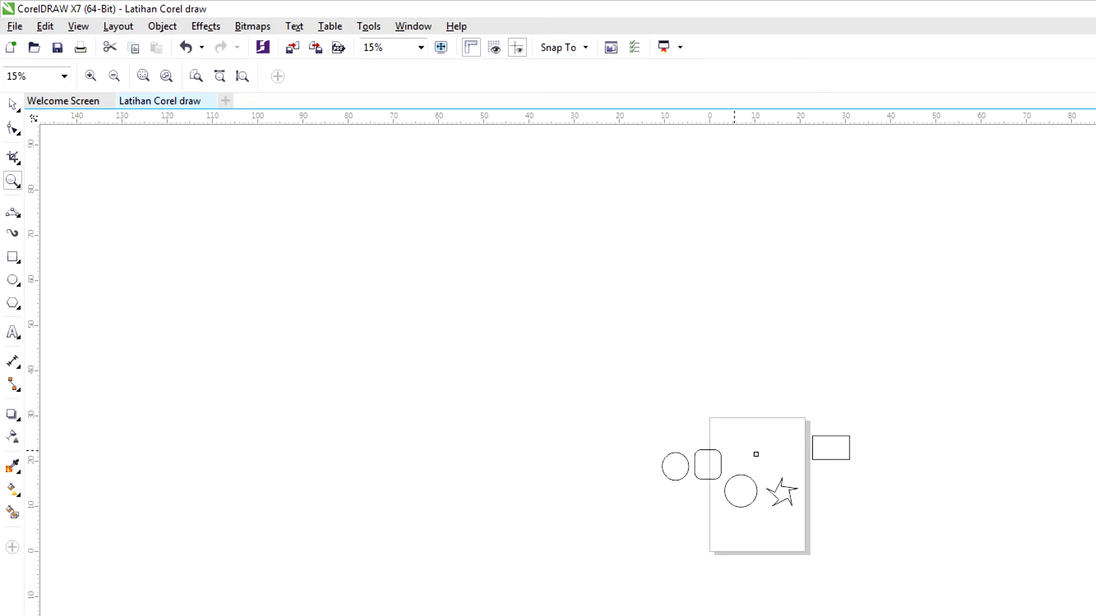
{"action": "scroll", "coordinate": [776, 474], "scroll_direction": "up", "scroll_amount": 1}
{"action": "scroll", "coordinate": [776, 474], "scroll_direction": "up", "scroll_amount": 2}
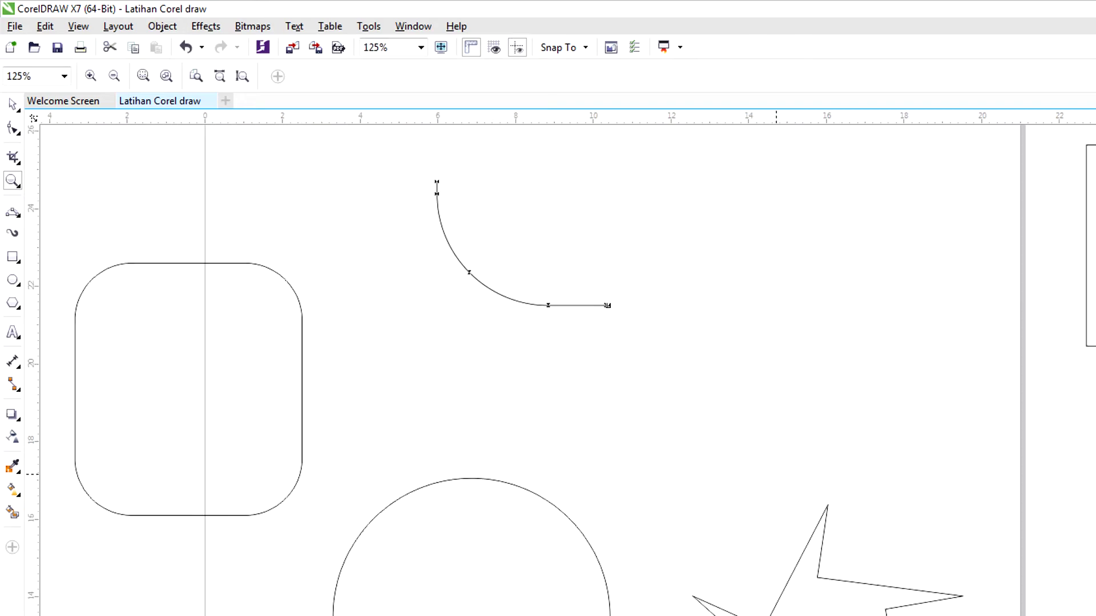
{"action": "scroll", "coordinate": [776, 474], "scroll_direction": "down", "scroll_amount": 2}
{"action": "scroll", "coordinate": [774, 469], "scroll_direction": "up", "scroll_amount": 1}
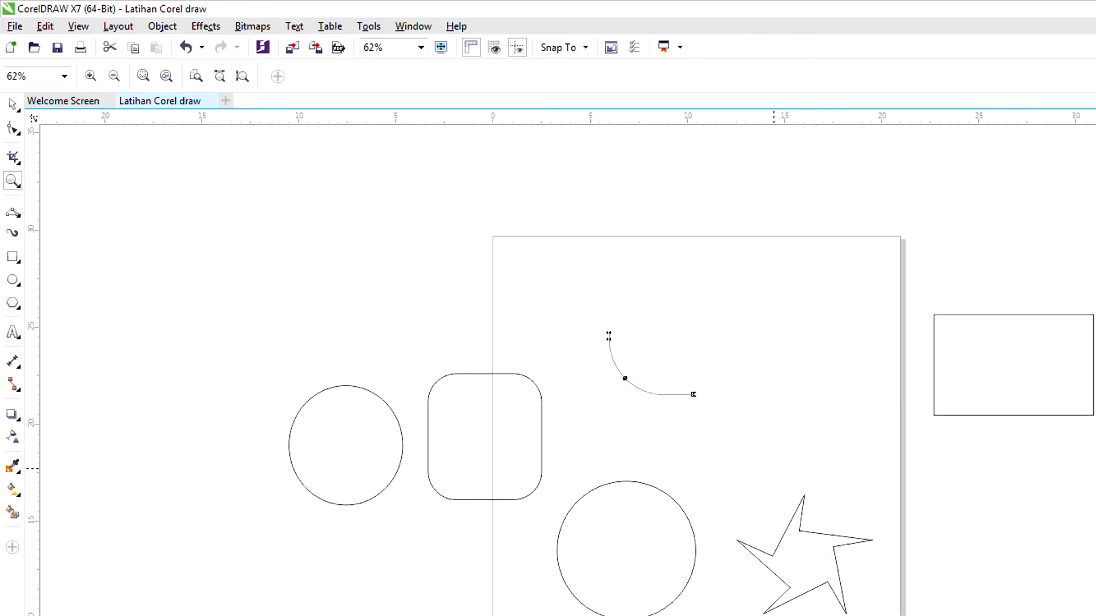
{"action": "scroll", "coordinate": [774, 469], "scroll_direction": "down", "scroll_amount": 1}
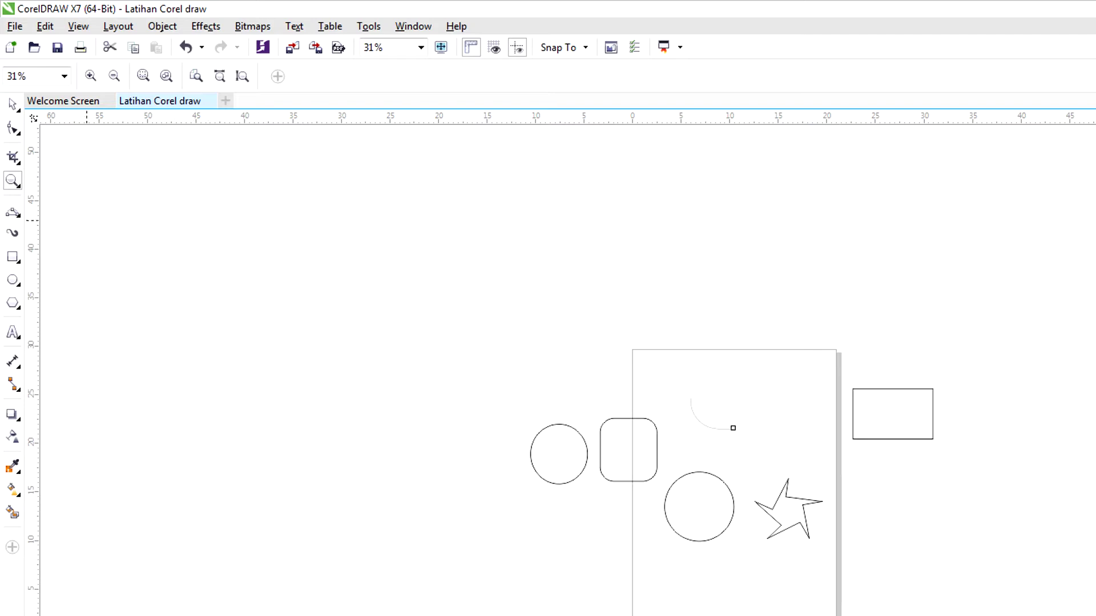
{"action": "left_click", "coordinate": [13, 213]}
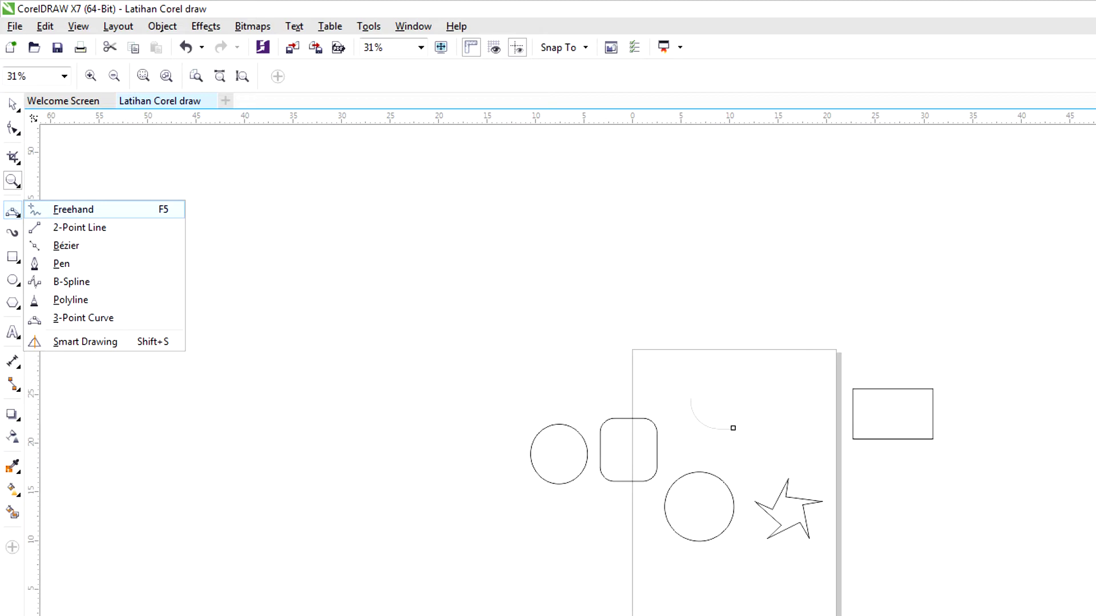
- Sketch and delete a freehand stroke, then draw a horizontal 2-point line above the page
{"action": "left_click", "coordinate": [74, 210]}
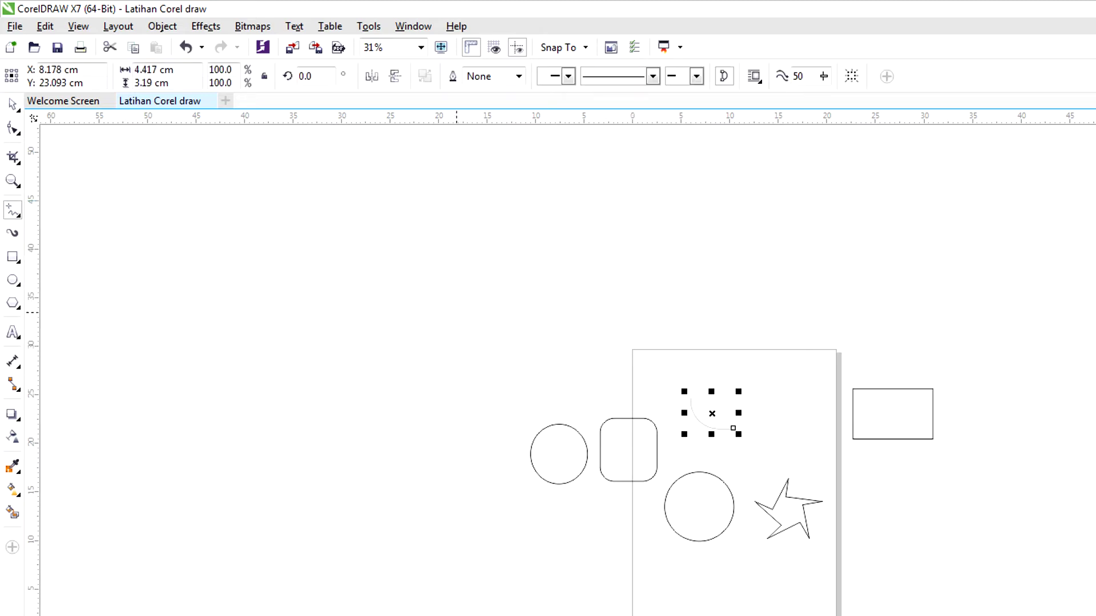
{"action": "mouse_move", "coordinate": [455, 311]}
{"action": "left_mouse_down"}
{"action": "mouse_move", "coordinate": [464, 283]}
{"action": "mouse_move", "coordinate": [500, 343]}
{"action": "mouse_move", "coordinate": [721, 283]}
{"action": "mouse_move", "coordinate": [751, 296]}
{"action": "left_mouse_up"}
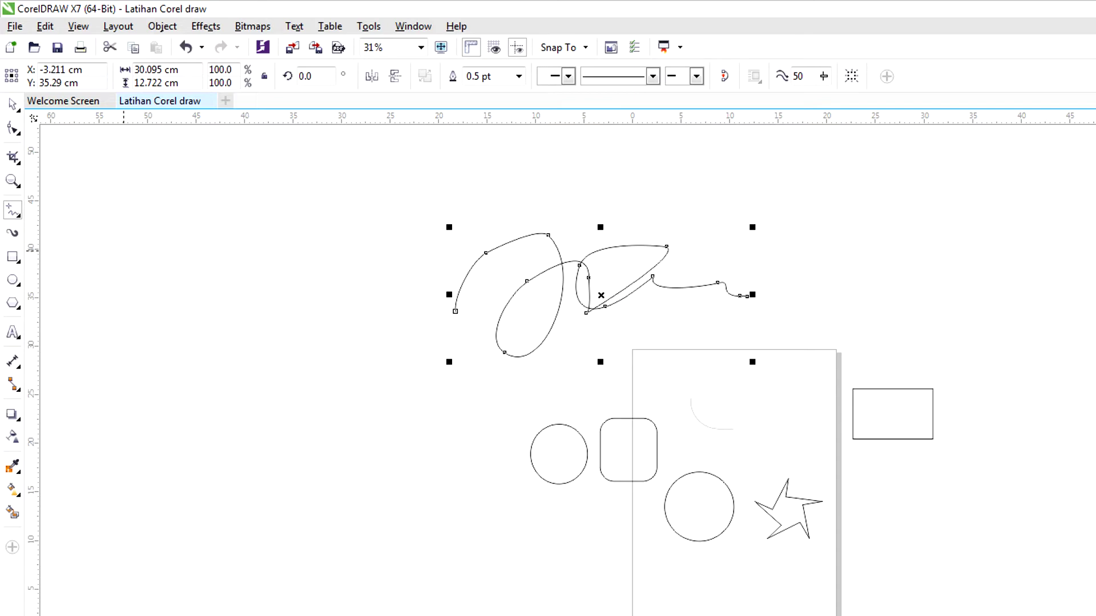
{"action": "key", "text": "Delete"}
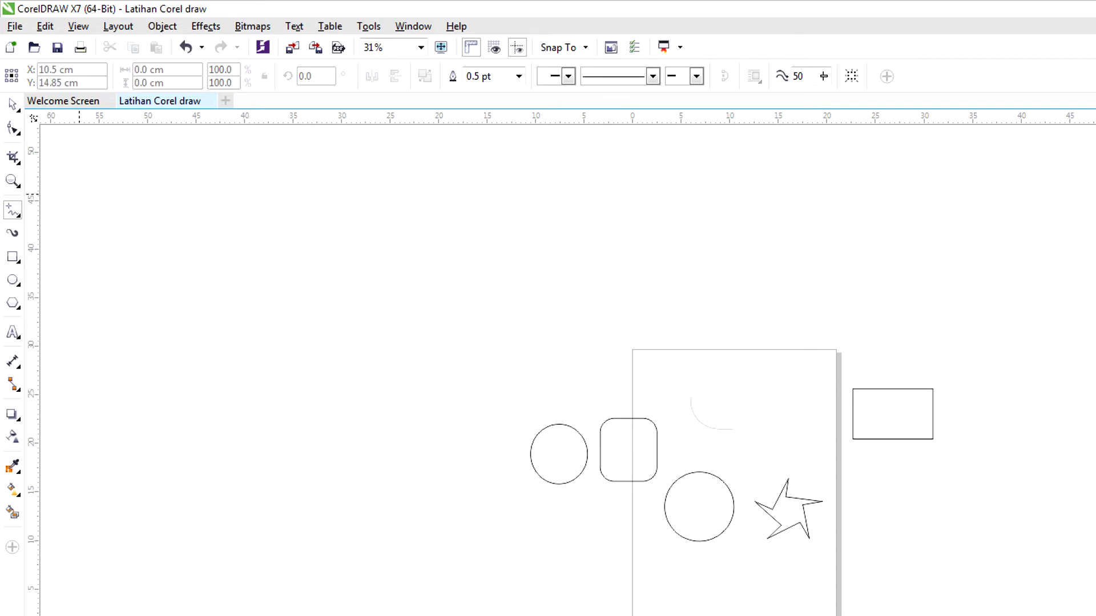
{"action": "left_click", "coordinate": [19, 215]}
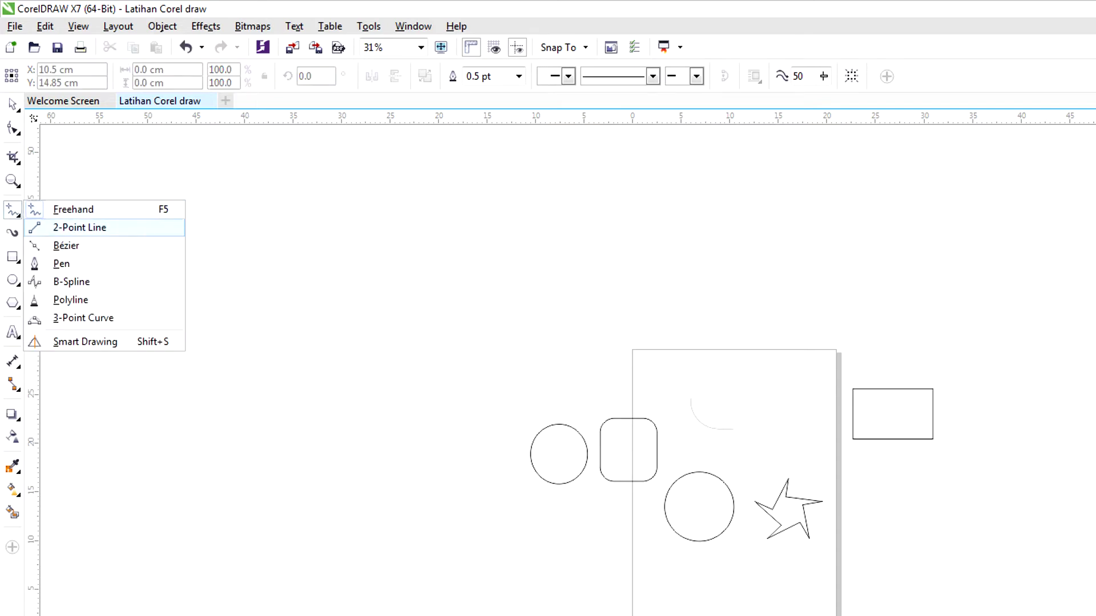
{"action": "left_click", "coordinate": [80, 227]}
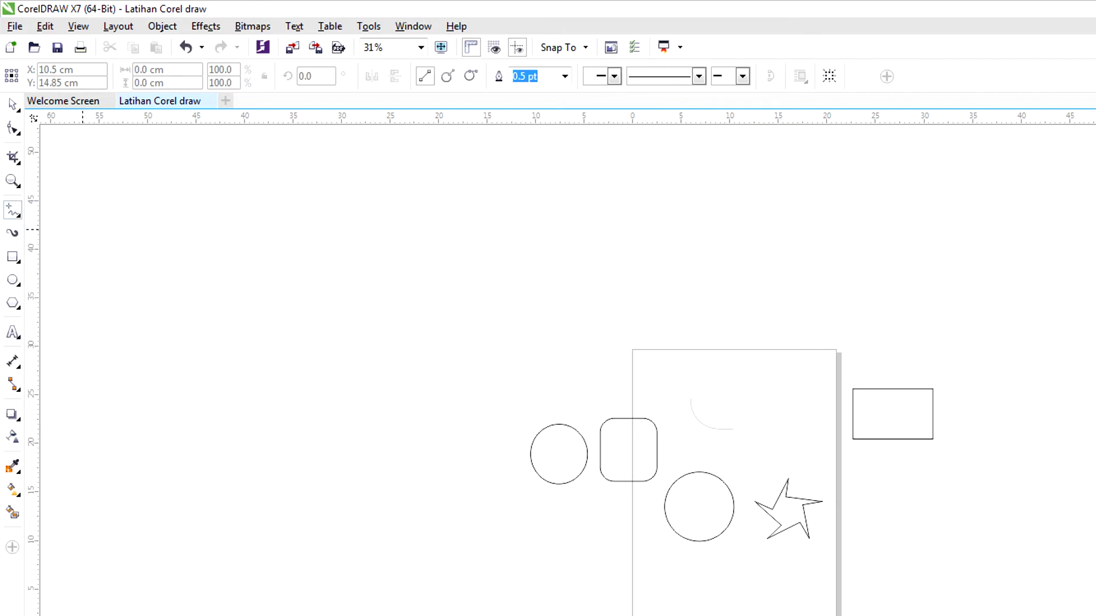
{"action": "left_click_drag", "start_coordinate": [564, 293], "coordinate": [786, 293]}
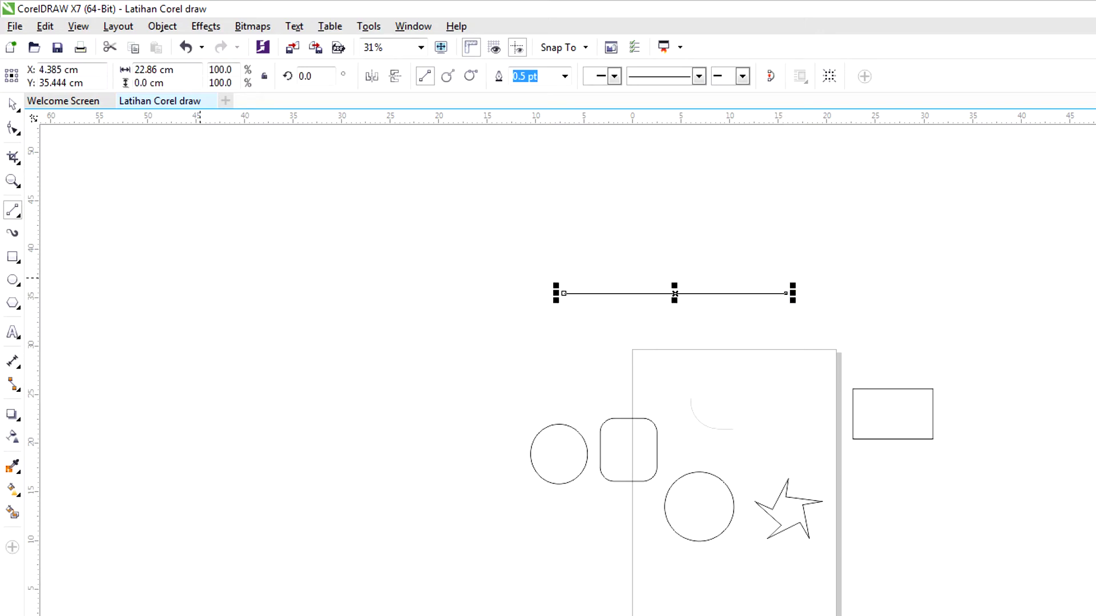
- Draw a zigzag Bézier path from left of the line, dipping below and touching it
{"action": "left_click", "coordinate": [18, 215]}
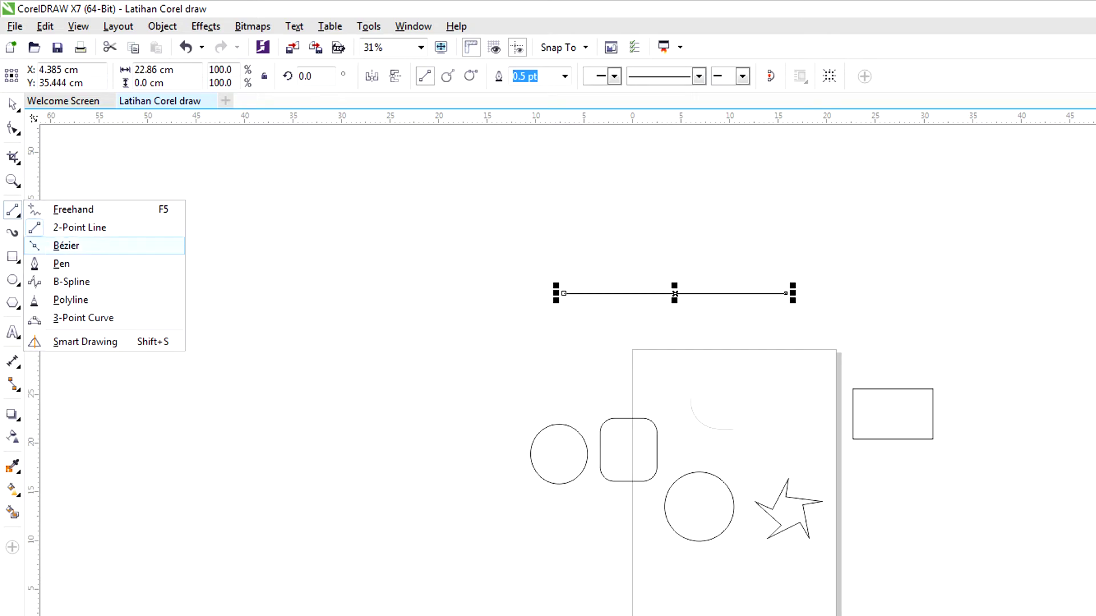
{"action": "left_click", "coordinate": [65, 246]}
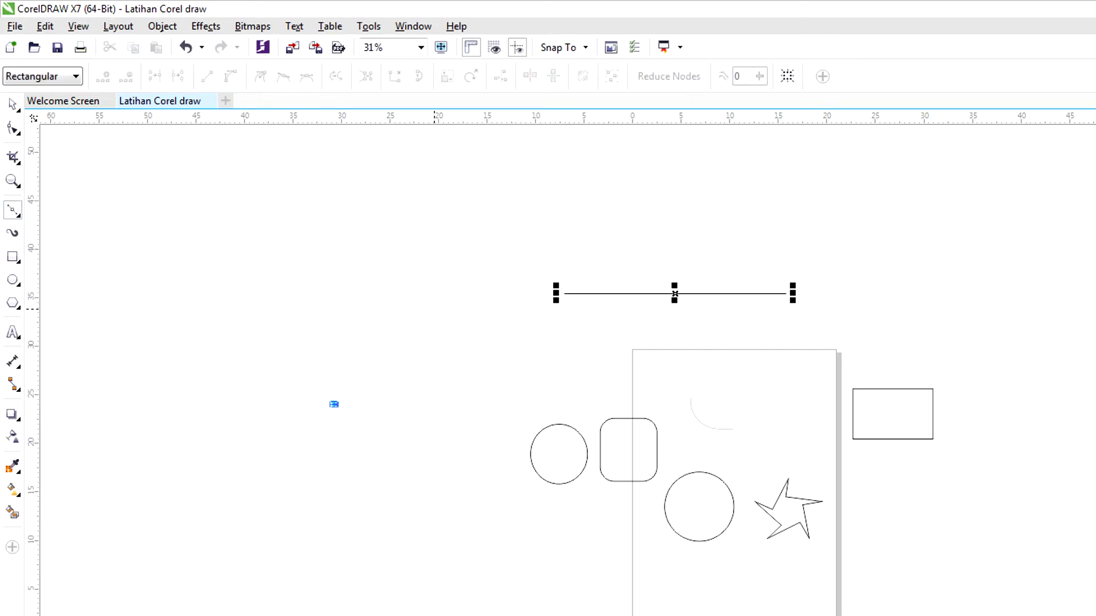
{"action": "left_click", "coordinate": [333, 404]}
{"action": "left_click", "coordinate": [435, 308]}
{"action": "left_click", "coordinate": [471, 378]}
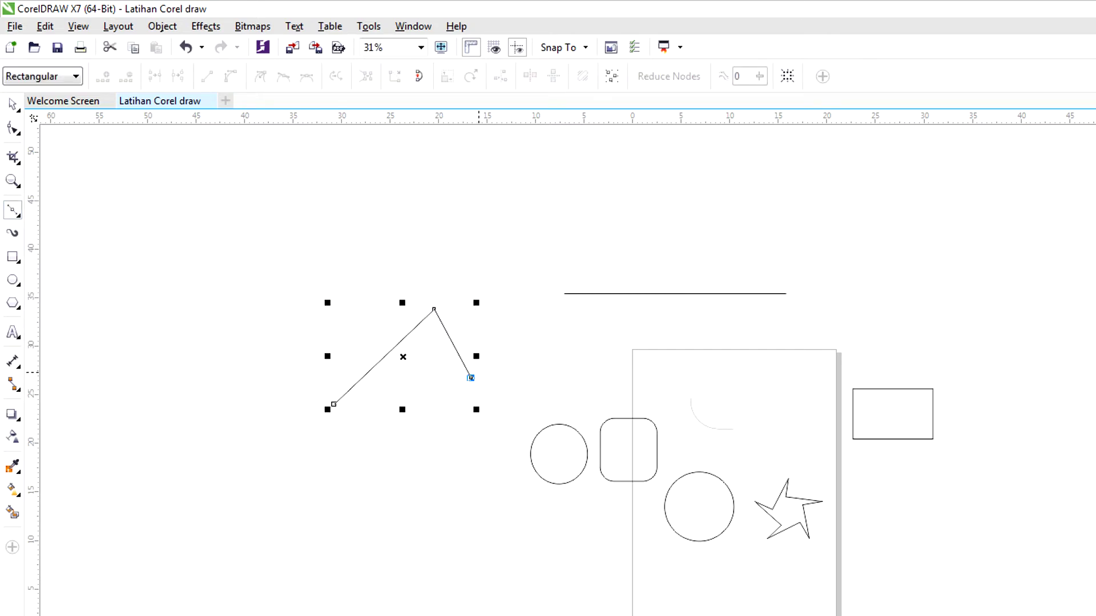
{"action": "left_click", "coordinate": [504, 321]}
{"action": "left_click", "coordinate": [524, 356]}
{"action": "left_click", "coordinate": [564, 294]}
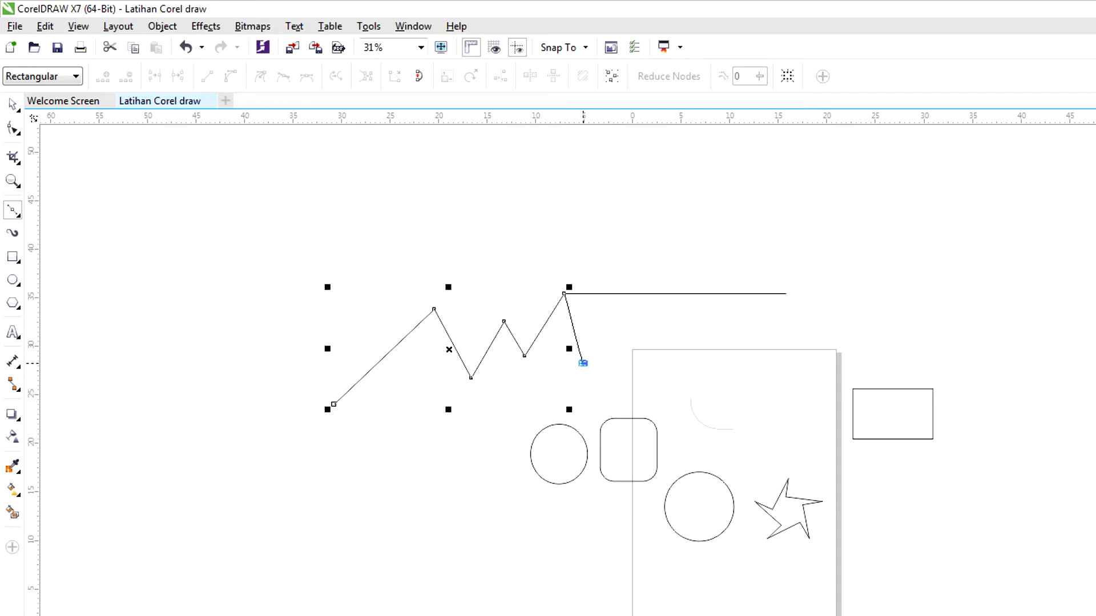
{"action": "left_click", "coordinate": [583, 363]}
{"action": "left_click", "coordinate": [606, 300]}
{"action": "left_click", "coordinate": [617, 358]}
{"action": "left_click", "coordinate": [662, 300]}
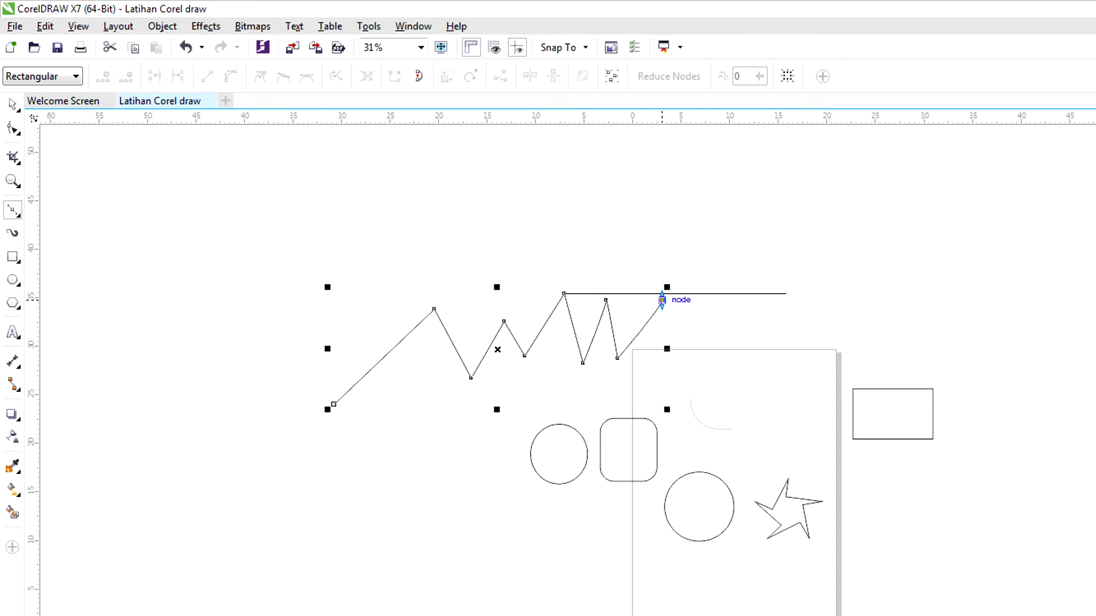
{"action": "left_click", "coordinate": [18, 216]}
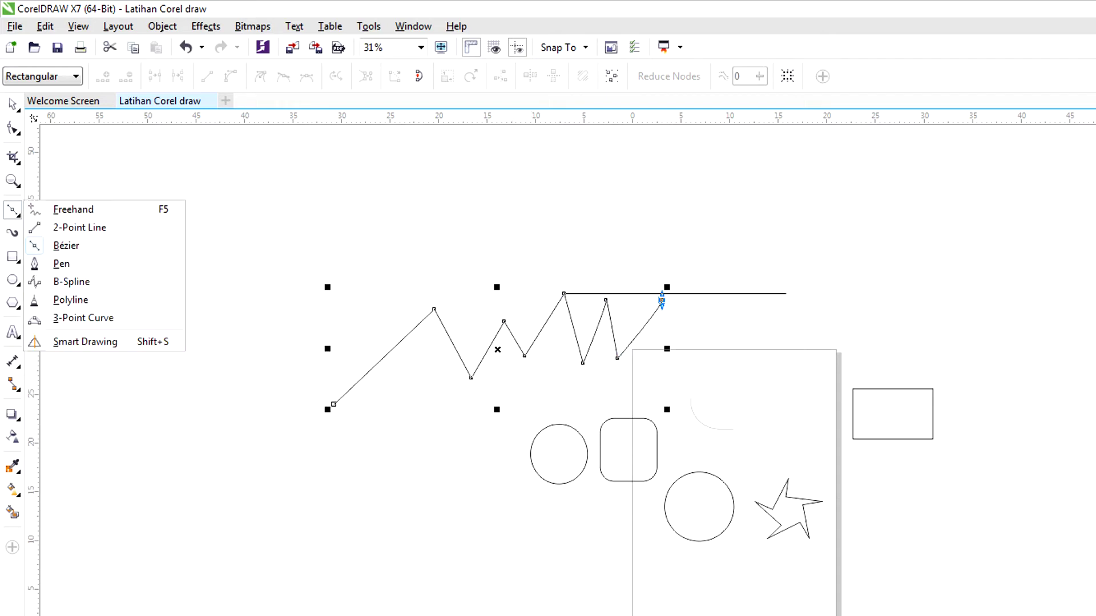
- Start a new Pen path right of the page with smooth and corner nodes
{"action": "left_click", "coordinate": [61, 263]}
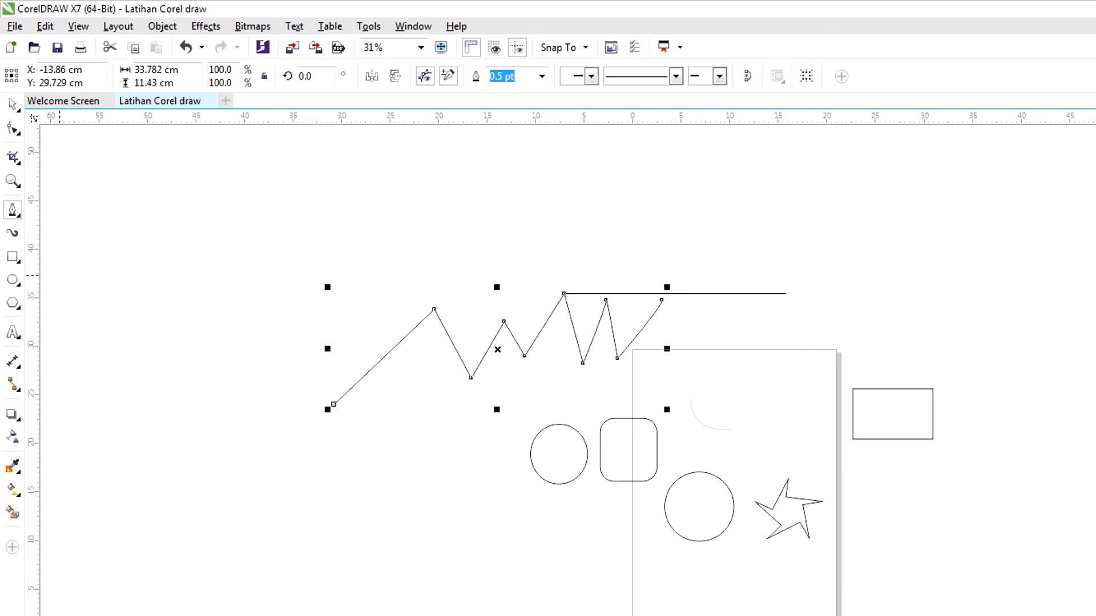
{"action": "left_click", "coordinate": [882, 320]}
{"action": "left_click_drag", "start_coordinate": [1030, 278], "coordinate": [1088, 367]}
{"action": "left_click", "coordinate": [983, 421]}
{"action": "left_click_drag", "start_coordinate": [943, 329], "coordinate": [880, 365]}
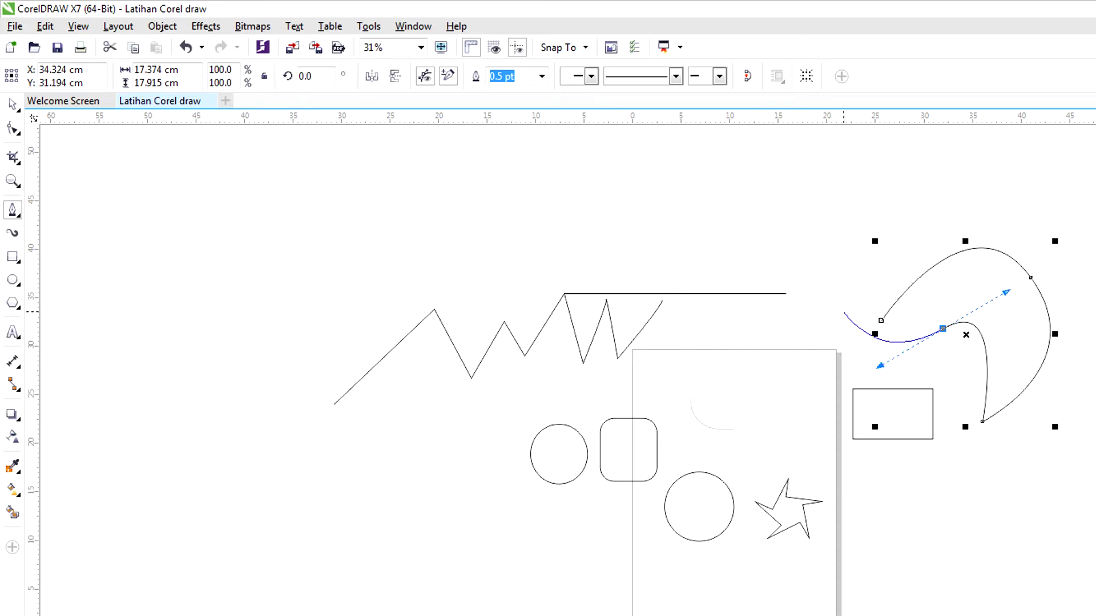
{"action": "left_click", "coordinate": [844, 310]}
{"action": "left_click", "coordinate": [892, 228]}
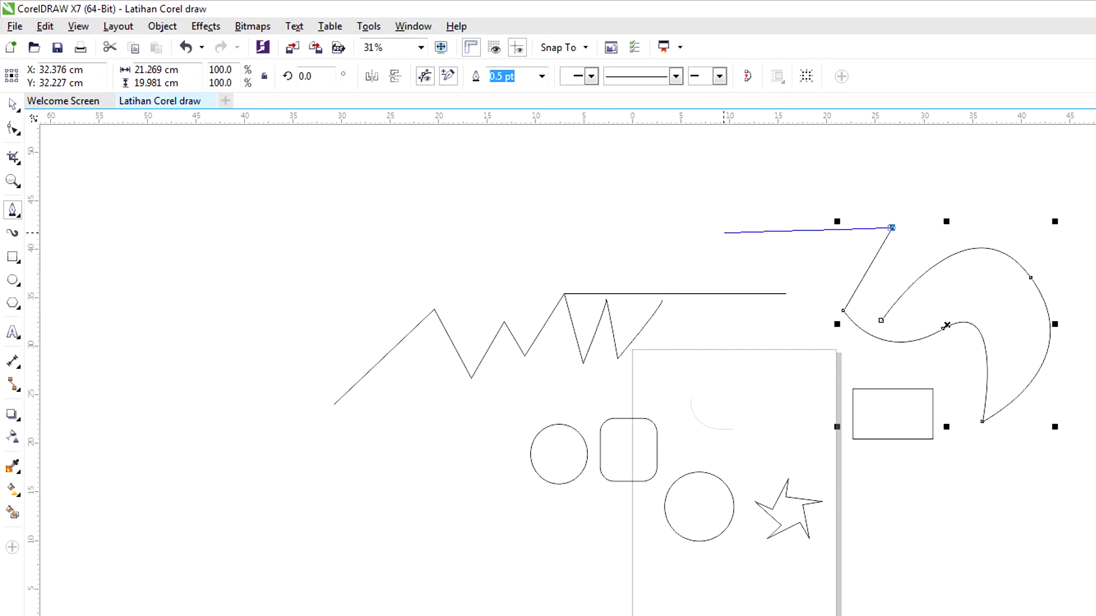
- Curve the path leftward into a loop and finish it with a straight segment at lower left
{"action": "left_click_drag", "start_coordinate": [721, 232], "coordinate": [675, 324]}
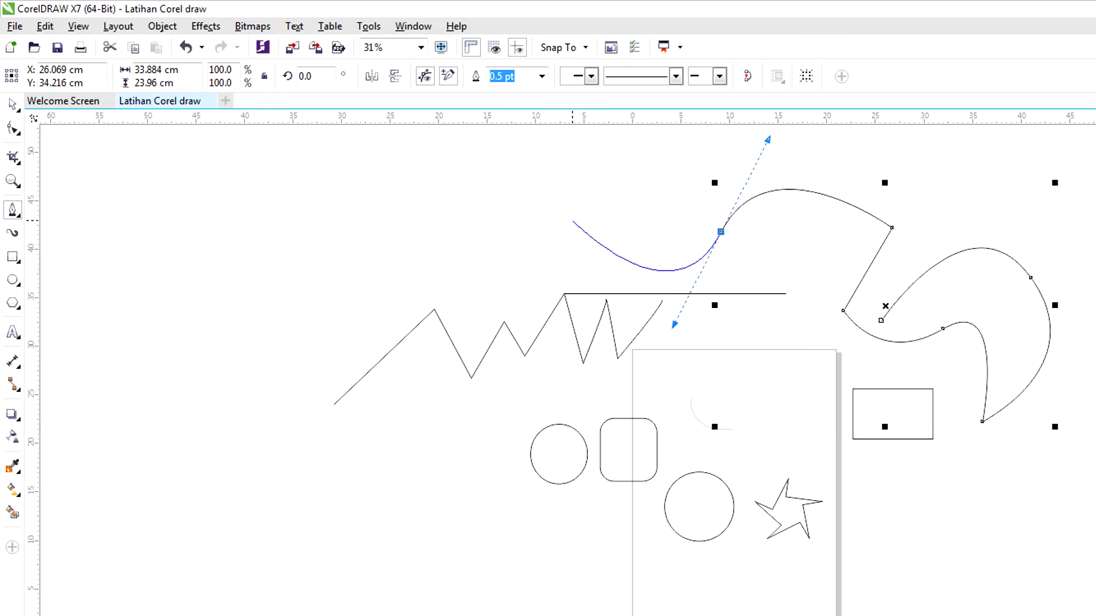
{"action": "left_click", "coordinate": [565, 224]}
{"action": "left_click_drag", "start_coordinate": [669, 190], "coordinate": [742, 237]}
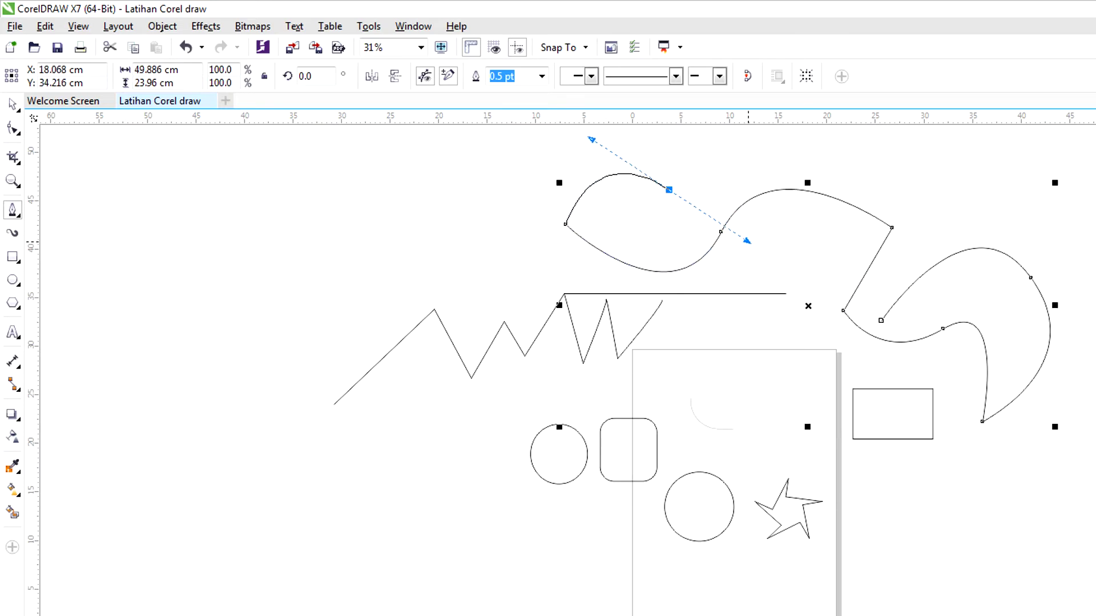
{"action": "left_click_drag", "start_coordinate": [488, 260], "coordinate": [568, 319]}
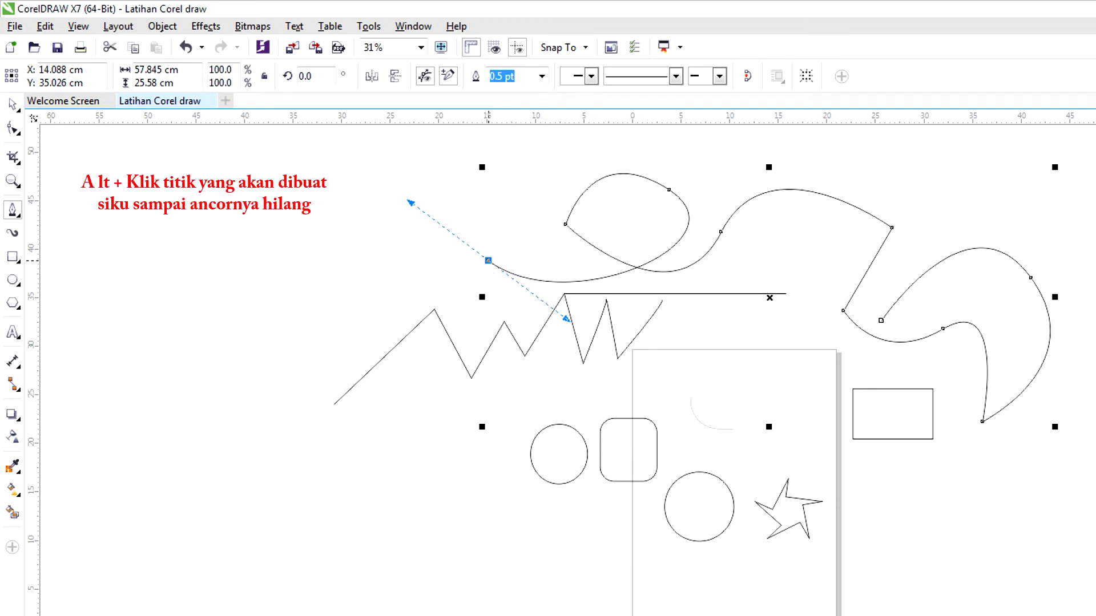
{"action": "left_click", "coordinate": [488, 260], "text": "alt"}
{"action": "left_click", "coordinate": [406, 437]}
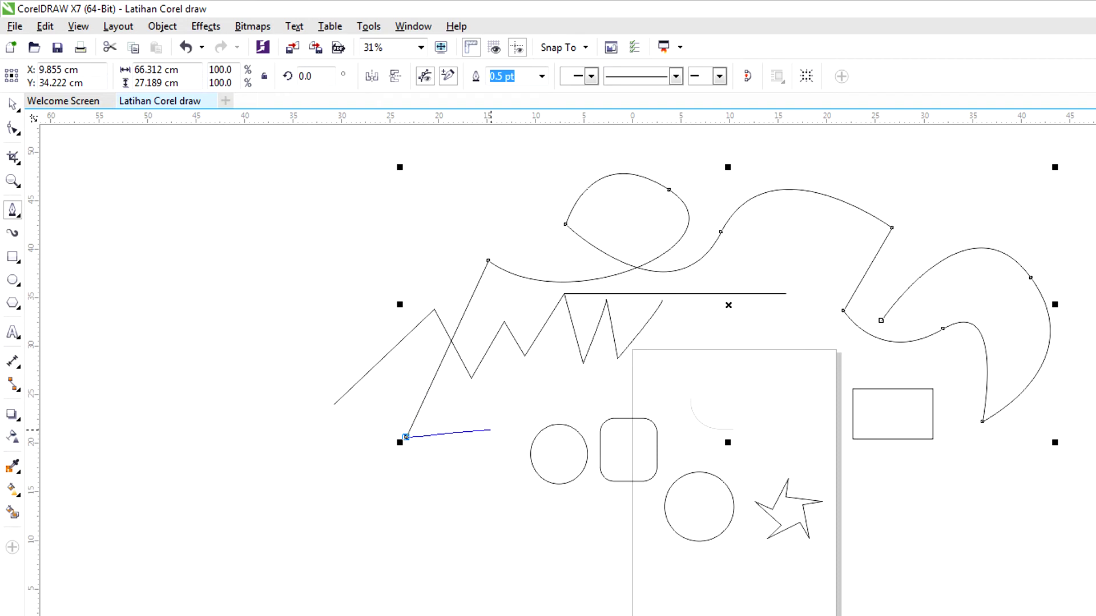
{"action": "double_click", "coordinate": [492, 427]}
{"action": "left_click", "coordinate": [12, 210]}
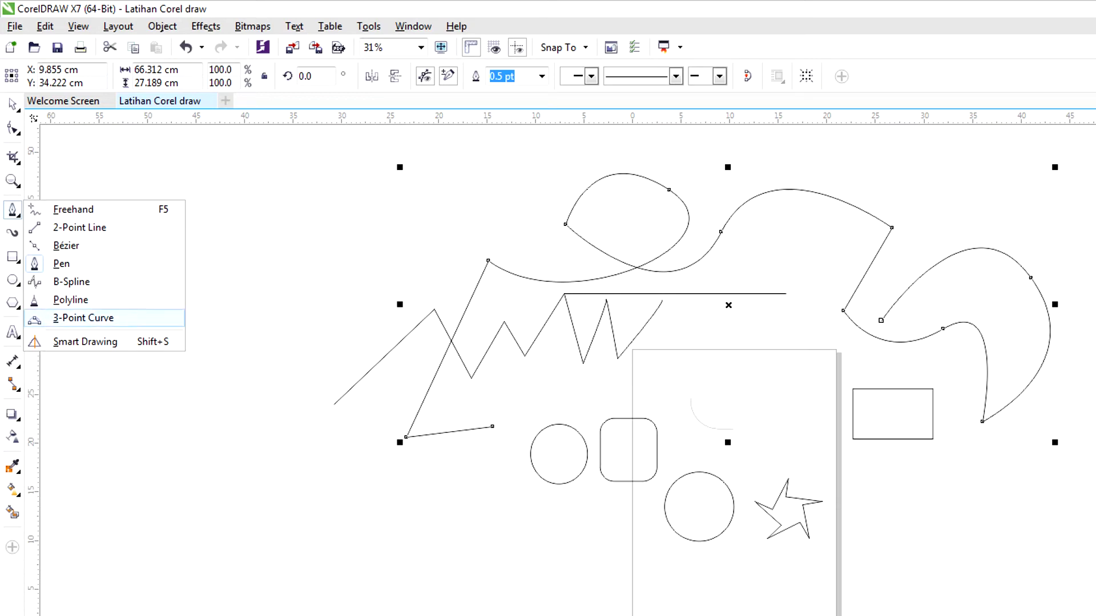
- Draw three 3-Point curves: one at upper left, one at lower left, and a downward extension
{"action": "left_click", "coordinate": [83, 318]}
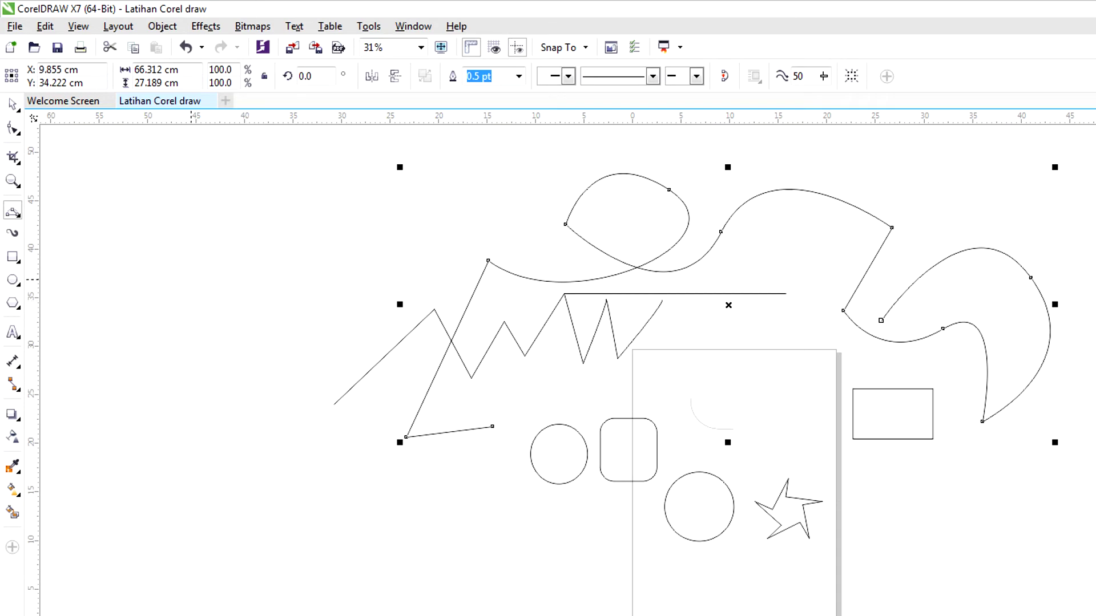
{"action": "key", "text": "Escape"}
{"action": "left_click_drag", "start_coordinate": [288, 280], "coordinate": [311, 242]}
{"action": "left_click", "coordinate": [401, 257]}
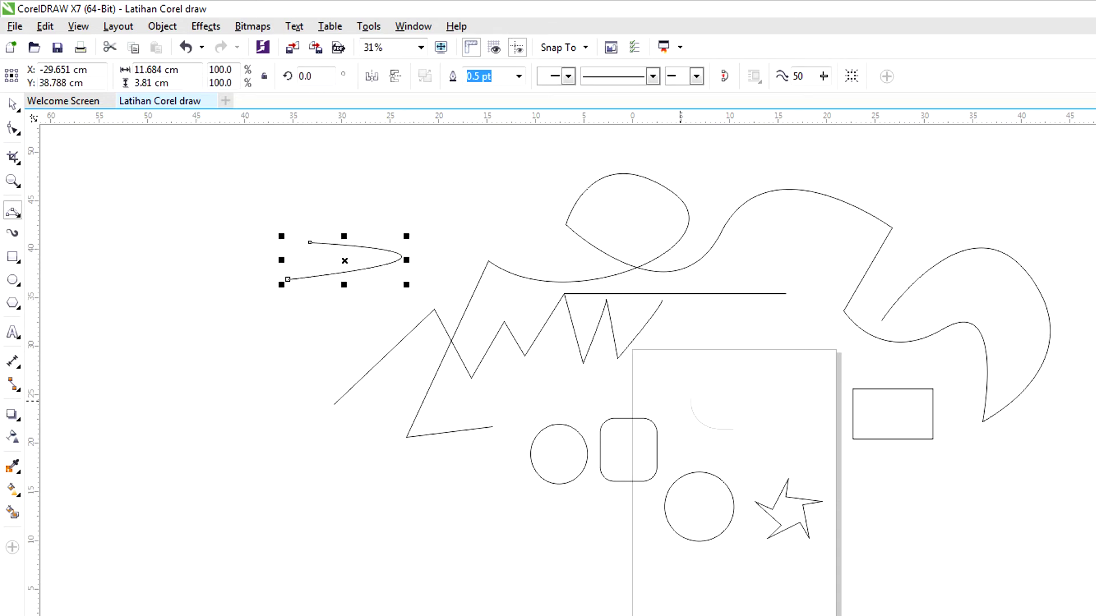
{"action": "left_click_drag", "start_coordinate": [372, 501], "coordinate": [577, 538]}
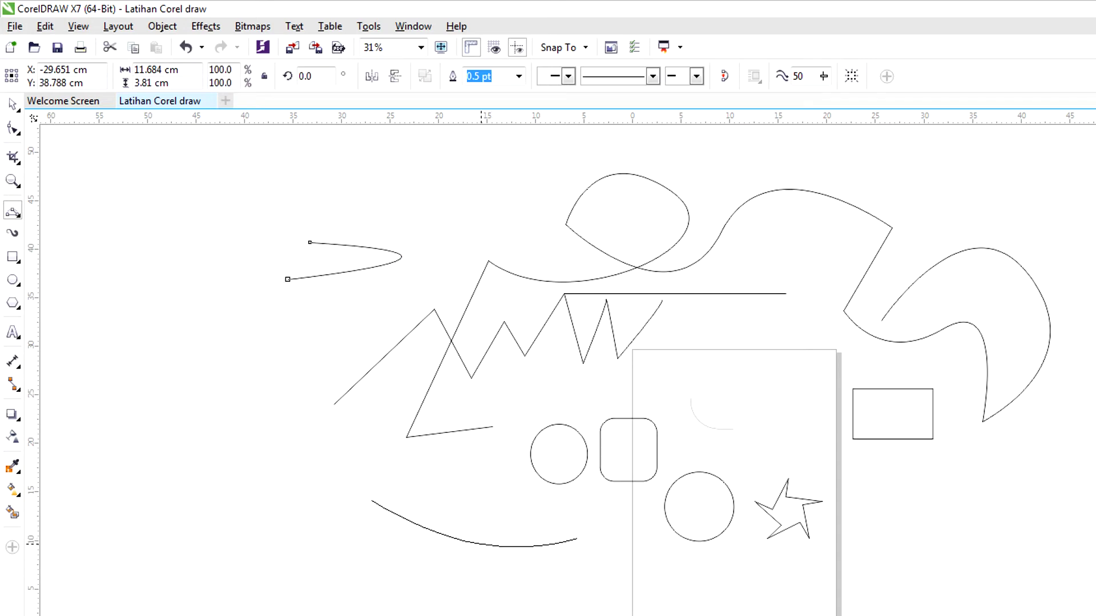
{"action": "left_click", "coordinate": [478, 567]}
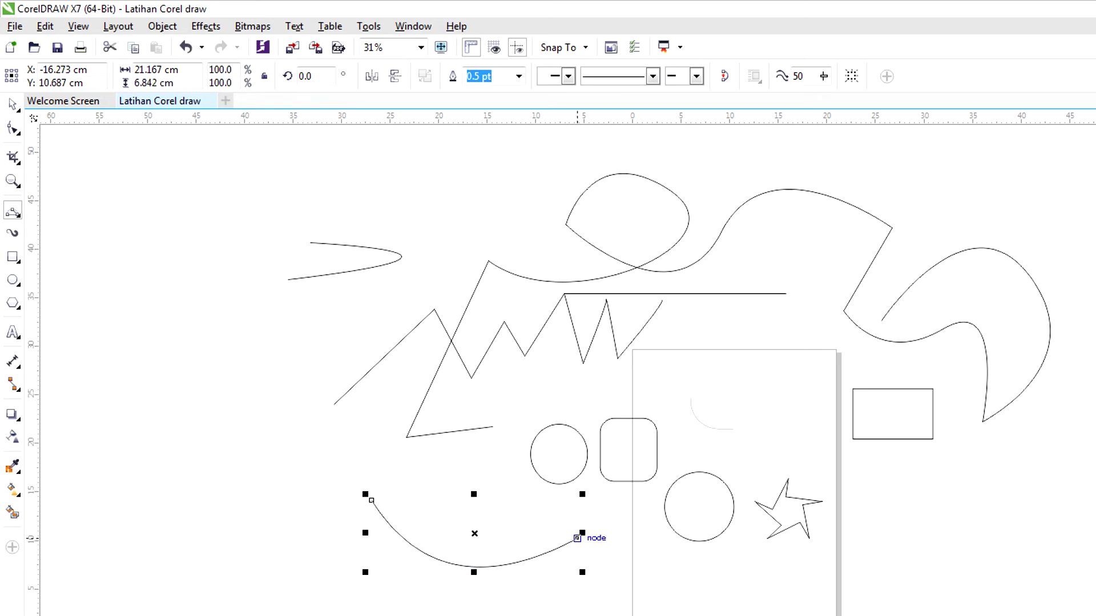
{"action": "left_click_drag", "start_coordinate": [578, 538], "coordinate": [712, 568]}
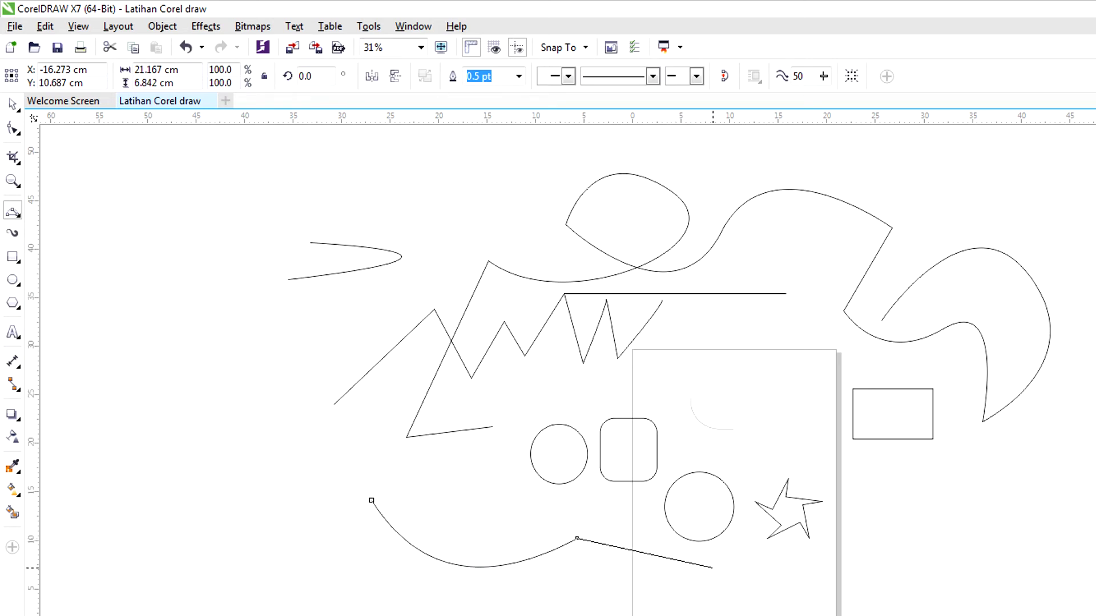
{"action": "left_click", "coordinate": [648, 599]}
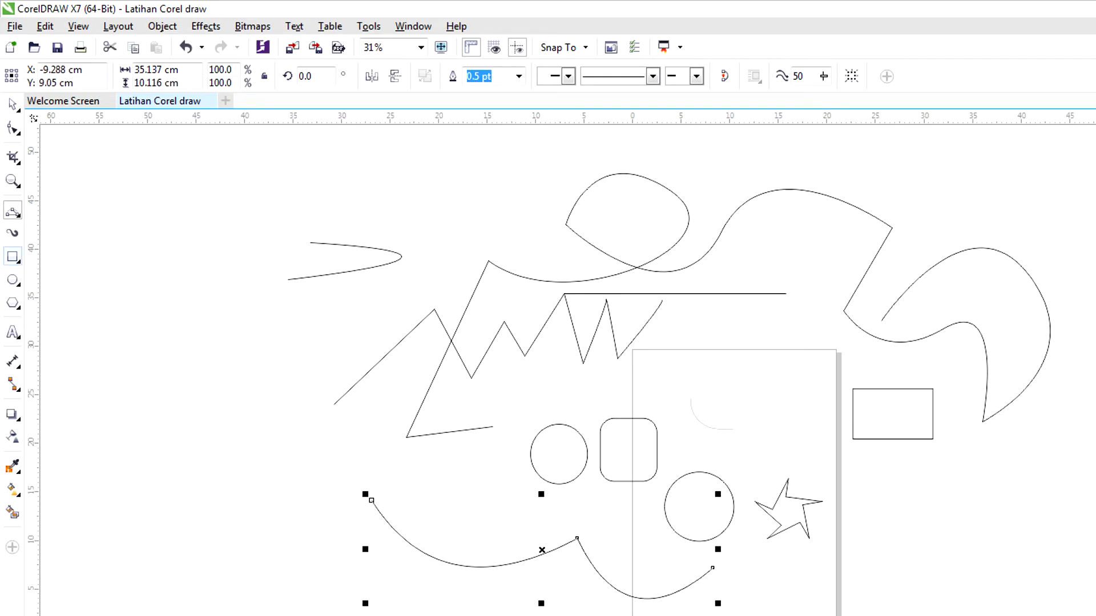
- Marquee-select all the drawn lines and shapes and delete them
{"action": "left_click", "coordinate": [12, 233]}
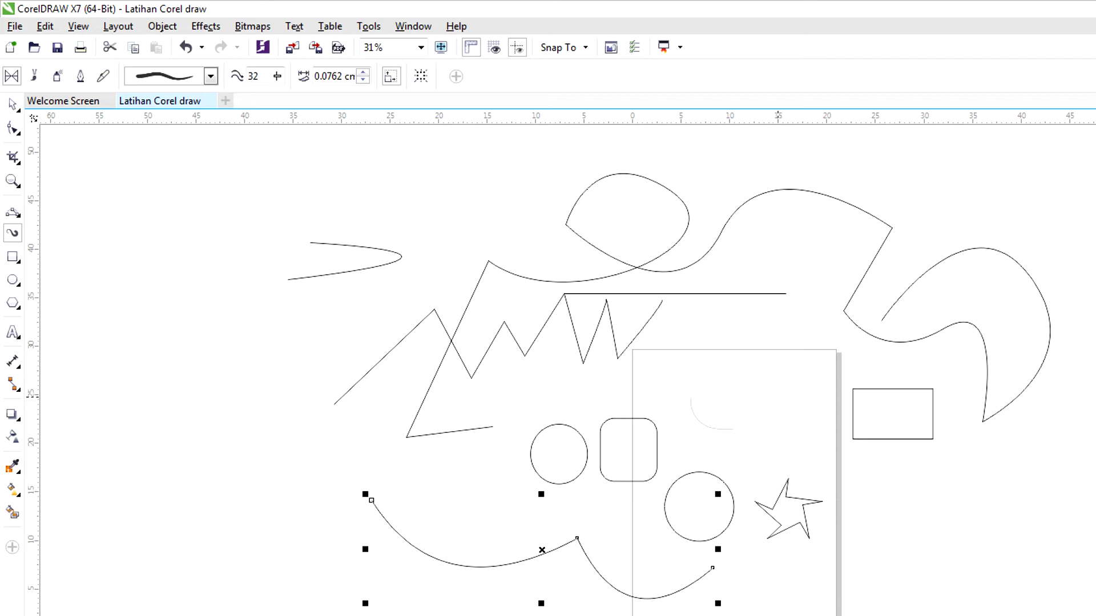
{"action": "left_click", "coordinate": [13, 104]}
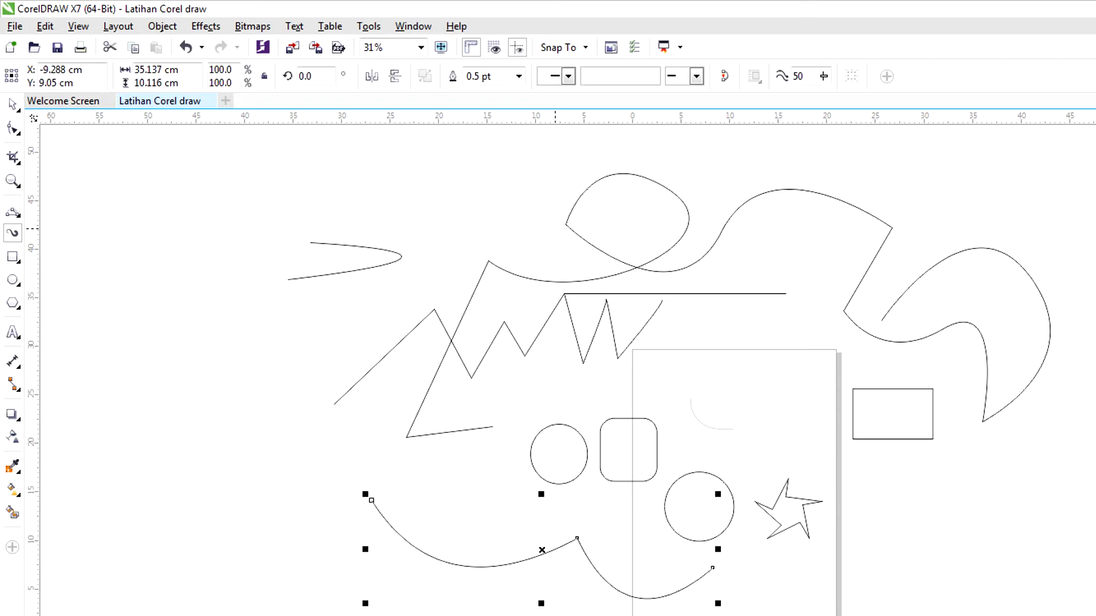
{"action": "mouse_move", "coordinate": [231, 168]}
{"action": "left_mouse_down"}
{"action": "mouse_move", "coordinate": [730, 370]}
{"action": "mouse_move", "coordinate": [1090, 614]}
{"action": "left_mouse_up"}
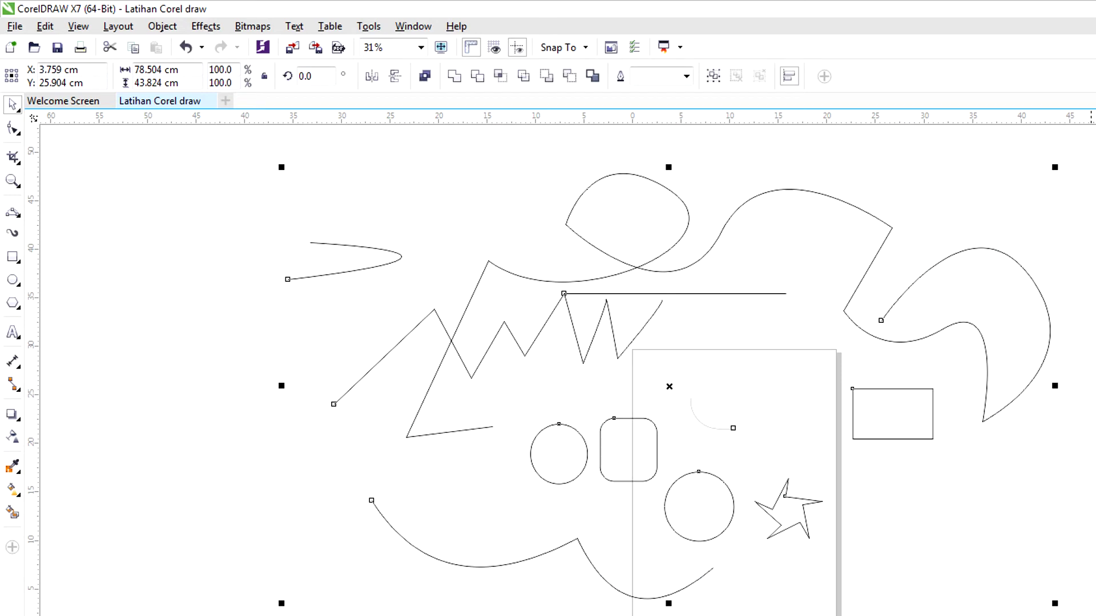
{"action": "key", "text": "Delete"}
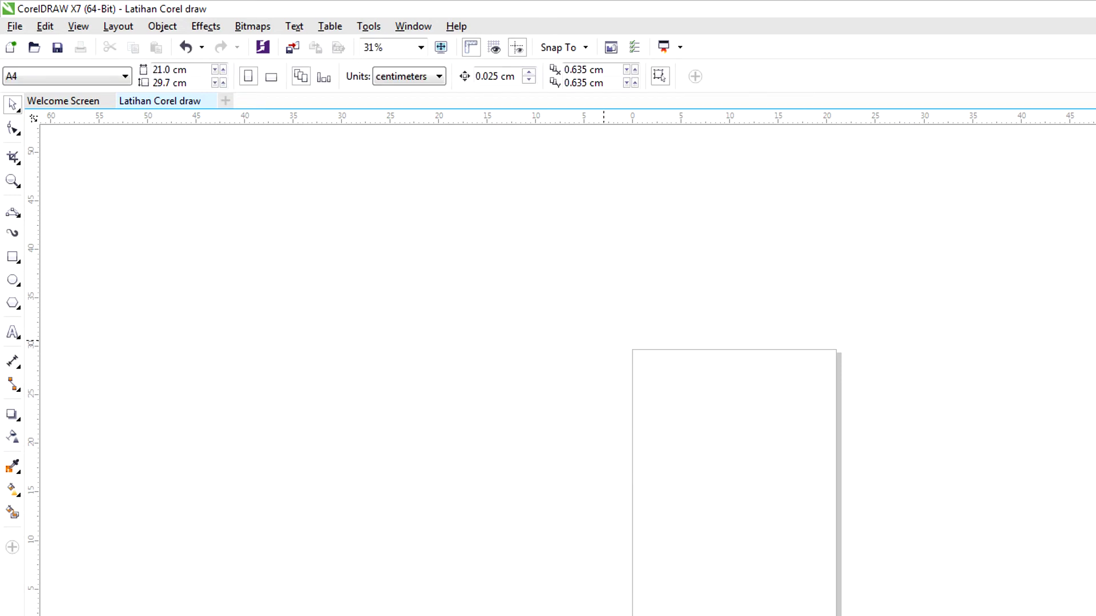
{"action": "left_click", "coordinate": [13, 233]}
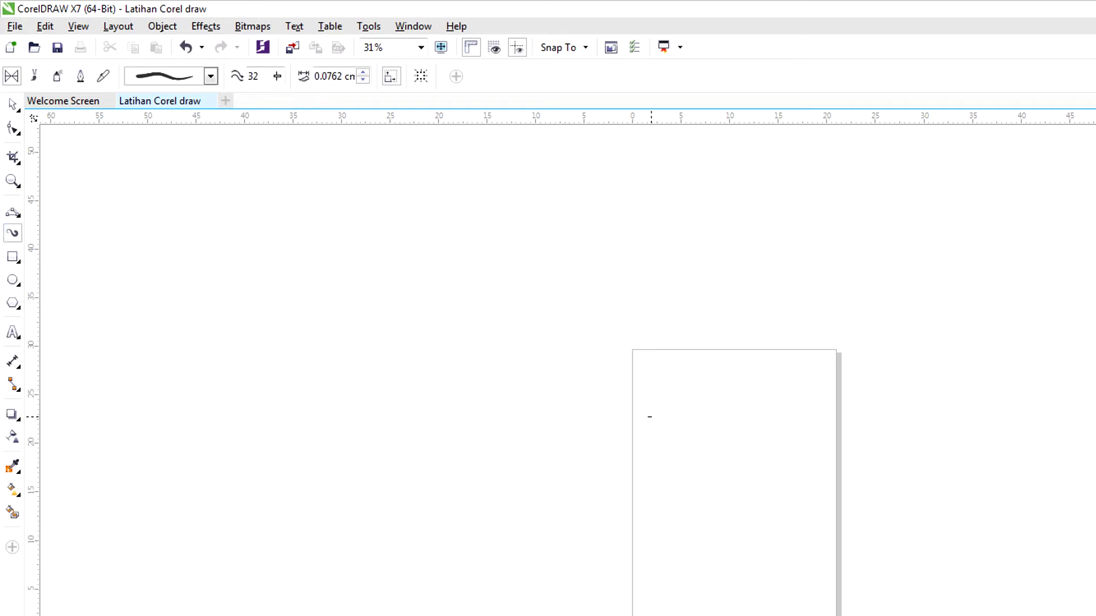
{"action": "mouse_move", "coordinate": [649, 416]}
{"action": "left_mouse_down"}
{"action": "mouse_move", "coordinate": [712, 403]}
{"action": "mouse_move", "coordinate": [795, 429]}
{"action": "left_mouse_up"}
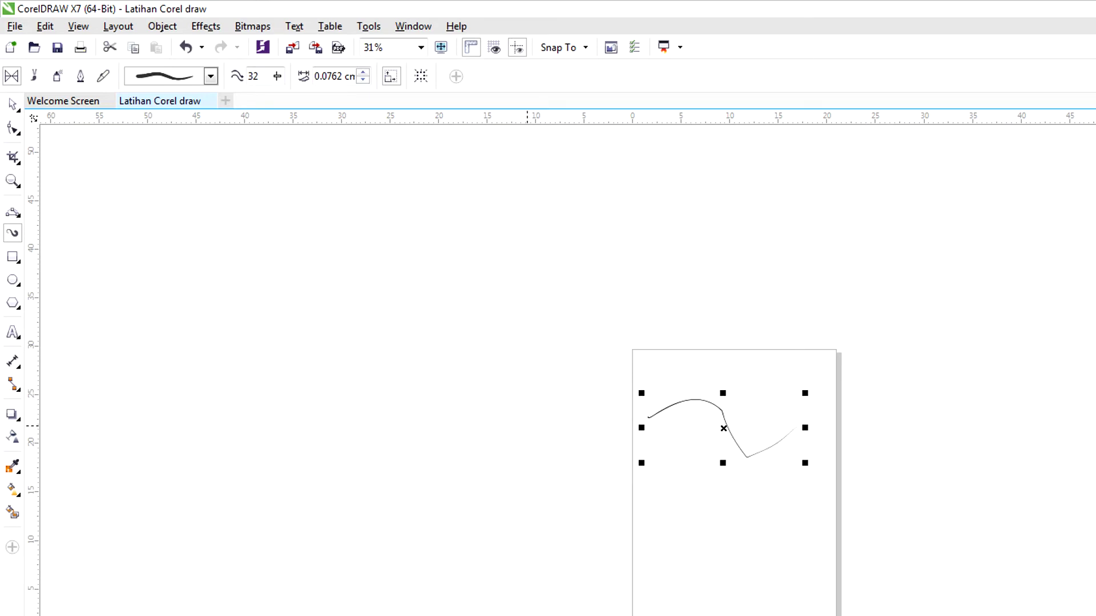
{"action": "left_click_drag", "start_coordinate": [352, 429], "coordinate": [524, 474]}
{"action": "left_click", "coordinate": [210, 76]}
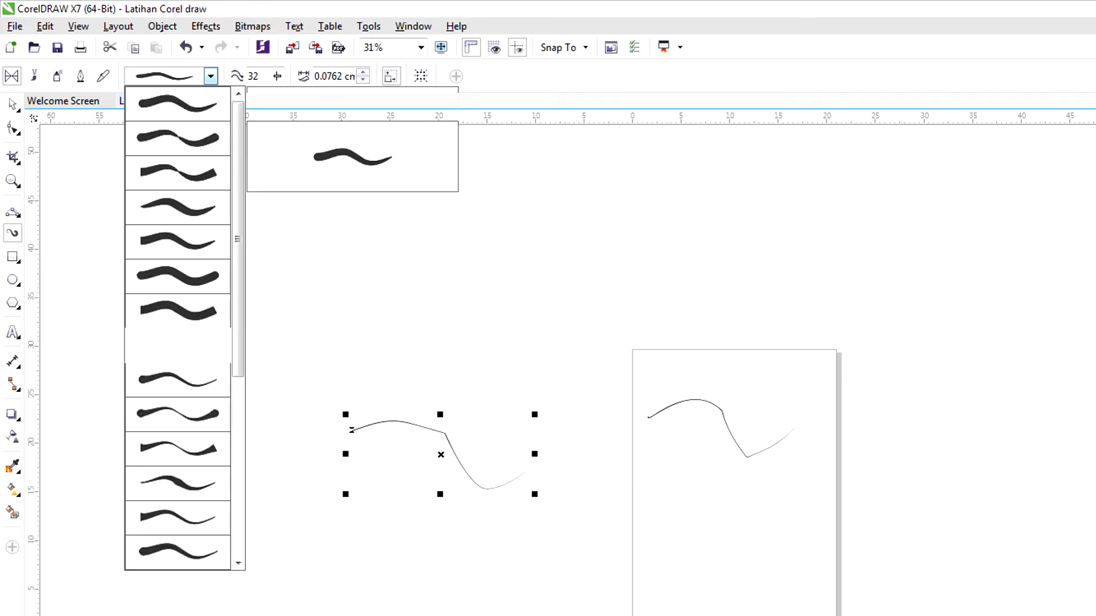
{"action": "left_click", "coordinate": [191, 215]}
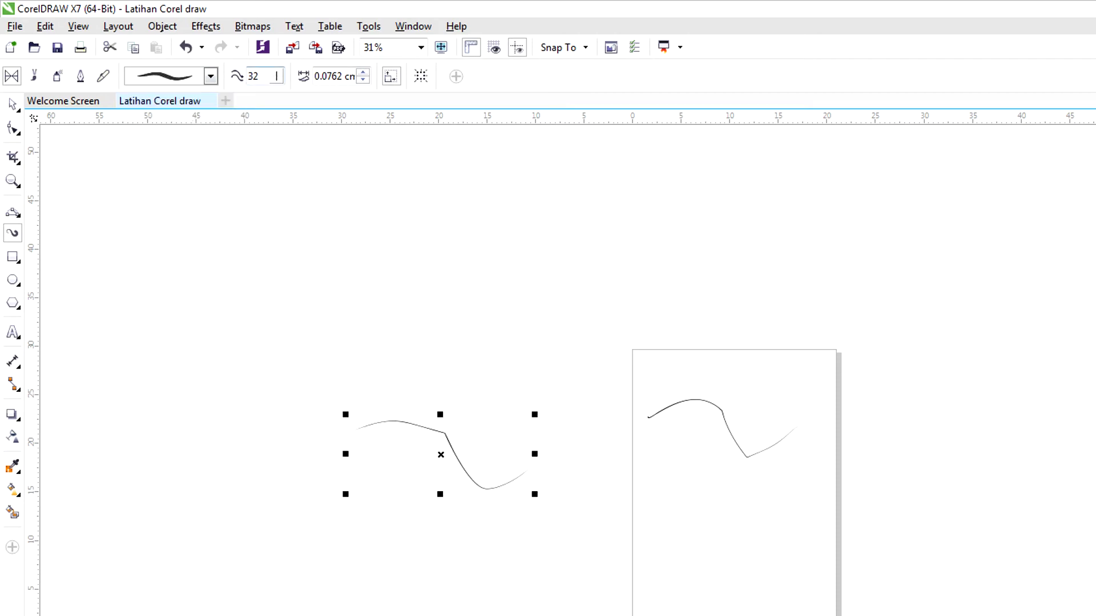
{"action": "left_click", "coordinate": [277, 76]}
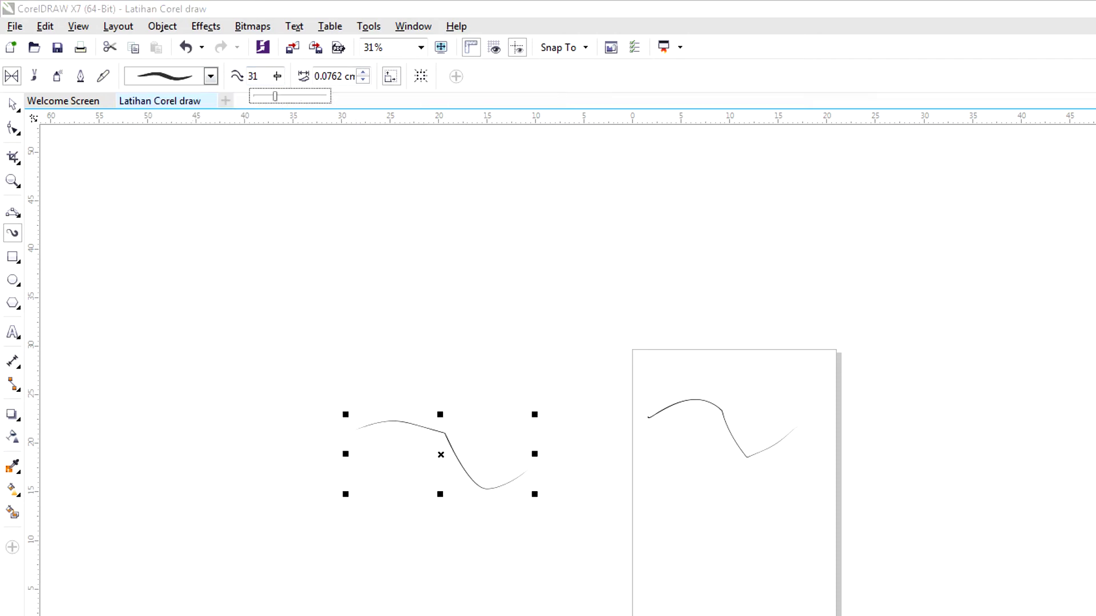
{"action": "left_click_drag", "start_coordinate": [275, 97], "coordinate": [277, 96]}
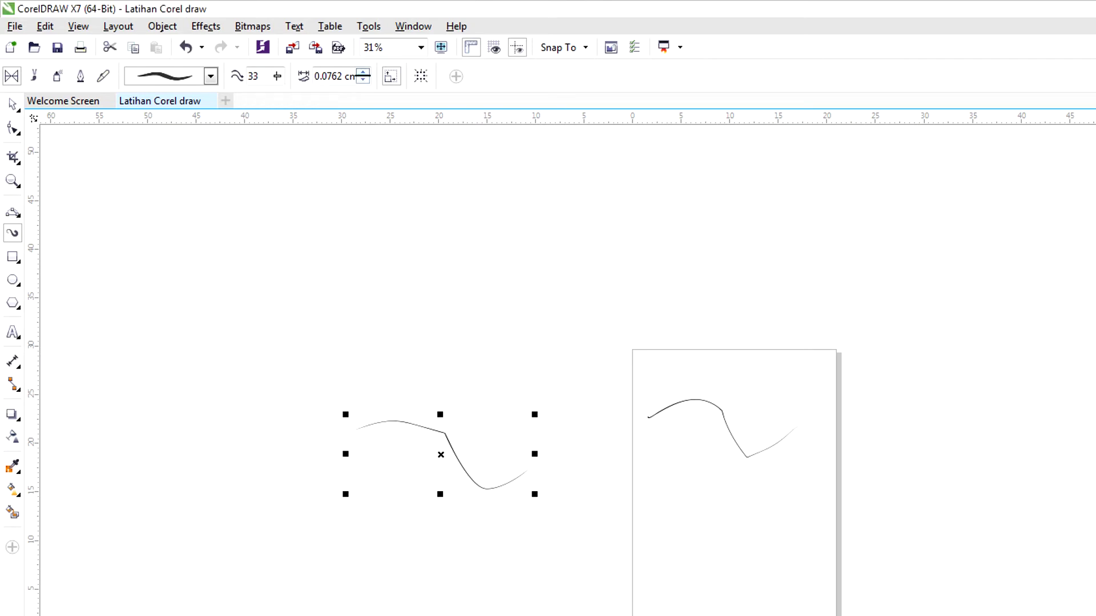
{"action": "left_click", "coordinate": [363, 73]}
{"action": "left_click", "coordinate": [362, 74]}
{"action": "left_click", "coordinate": [363, 73]}
{"action": "left_click", "coordinate": [363, 74]}
{"action": "left_click", "coordinate": [363, 73]}
{"action": "left_click", "coordinate": [363, 73]}
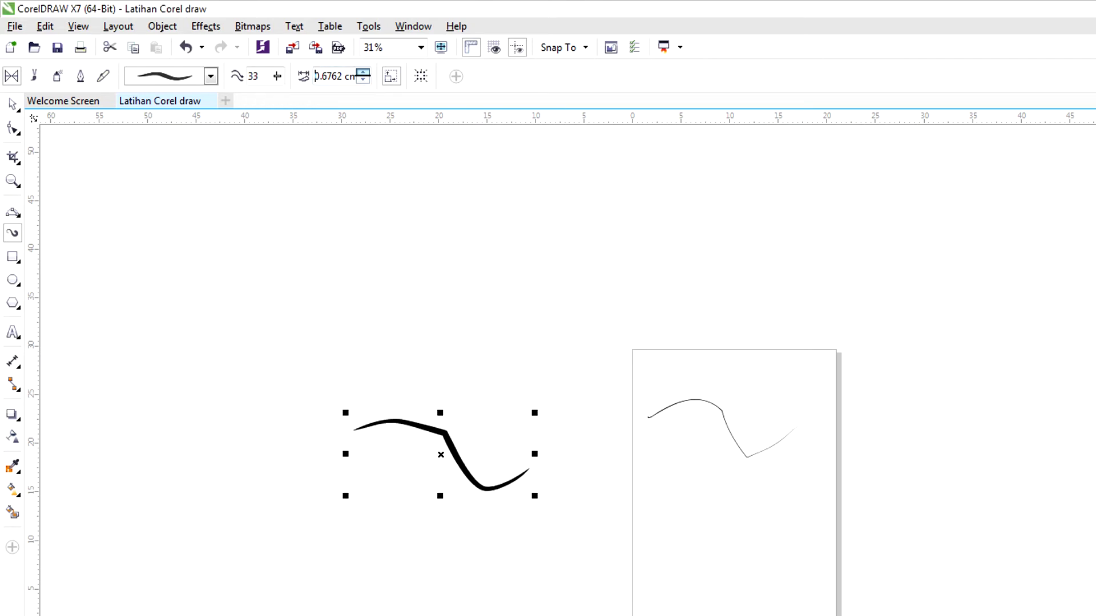
{"action": "left_click", "coordinate": [363, 74]}
{"action": "left_click", "coordinate": [363, 73]}
{"action": "left_click", "coordinate": [363, 74]}
{"action": "left_click", "coordinate": [363, 74]}
{"action": "left_click", "coordinate": [363, 74]}
{"action": "left_click", "coordinate": [363, 74]}
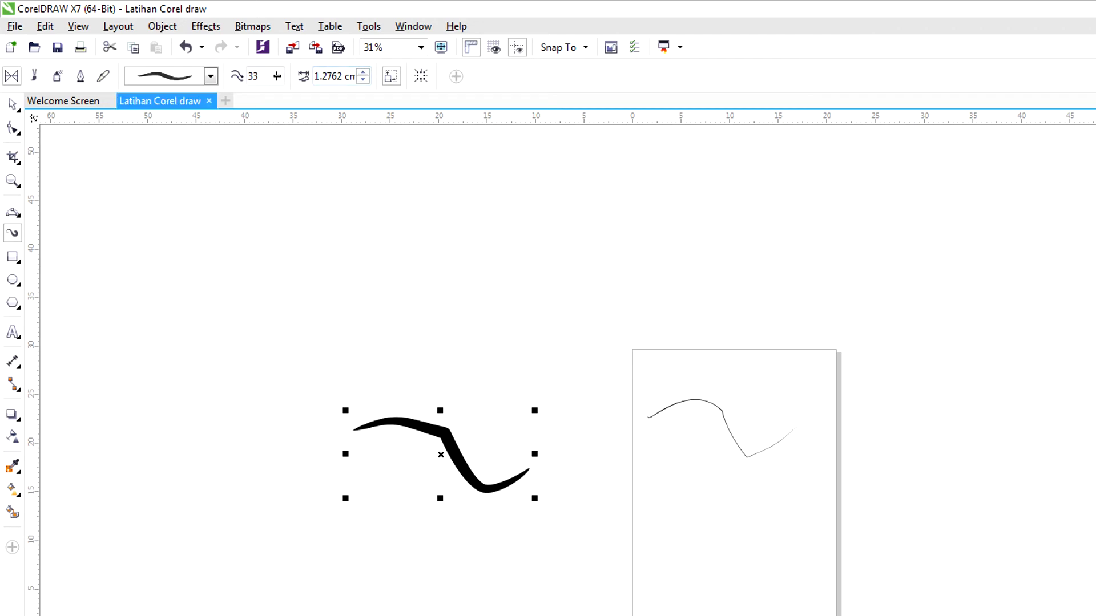
{"action": "left_click_drag", "start_coordinate": [231, 289], "coordinate": [530, 326]}
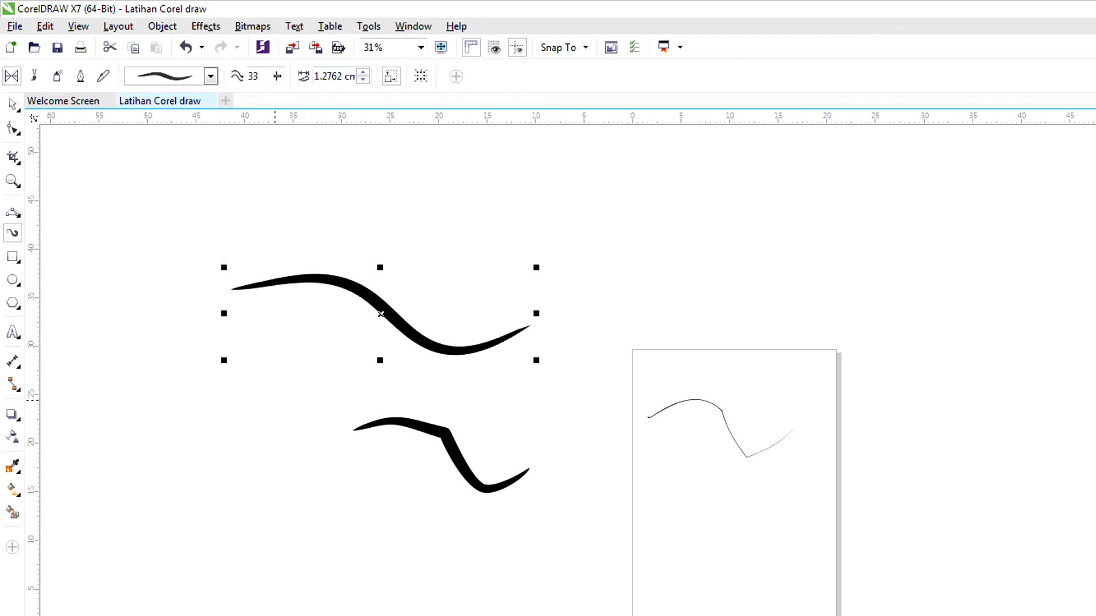
{"action": "mouse_move", "coordinate": [269, 491]}
{"action": "left_mouse_down"}
{"action": "mouse_move", "coordinate": [417, 531]}
{"action": "mouse_move", "coordinate": [632, 486]}
{"action": "left_mouse_up"}
{"action": "mouse_move", "coordinate": [532, 390]}
{"action": "left_mouse_down"}
{"action": "mouse_move", "coordinate": [592, 354]}
{"action": "mouse_move", "coordinate": [751, 304]}
{"action": "left_mouse_up"}
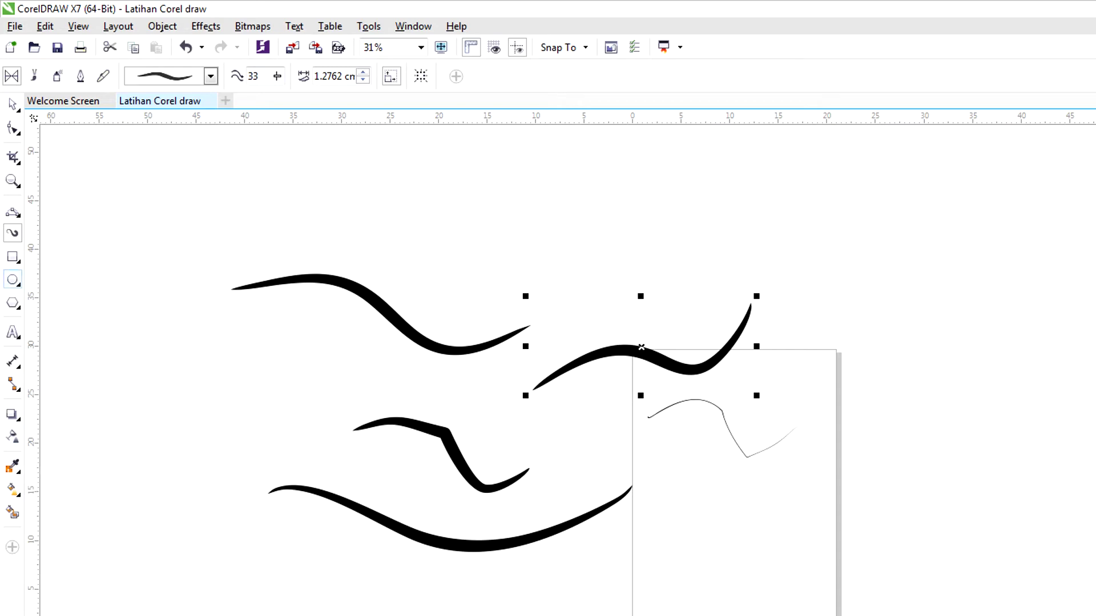
{"action": "key", "text": "space"}
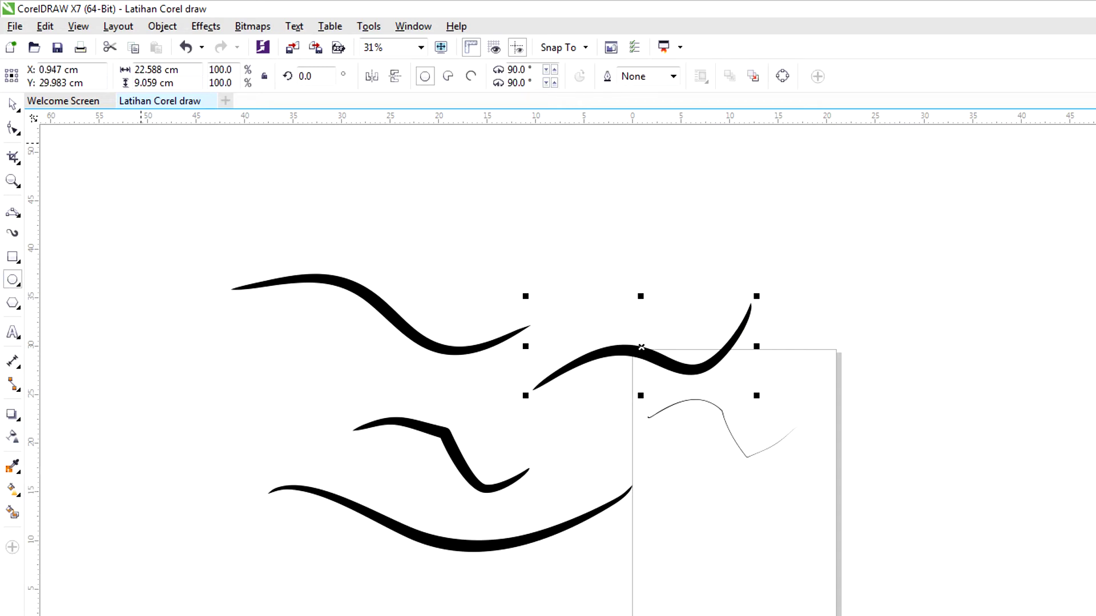
{"action": "left_click", "coordinate": [12, 104]}
{"action": "left_click_drag", "start_coordinate": [187, 231], "coordinate": [882, 615]}
{"action": "key", "text": "Delete"}
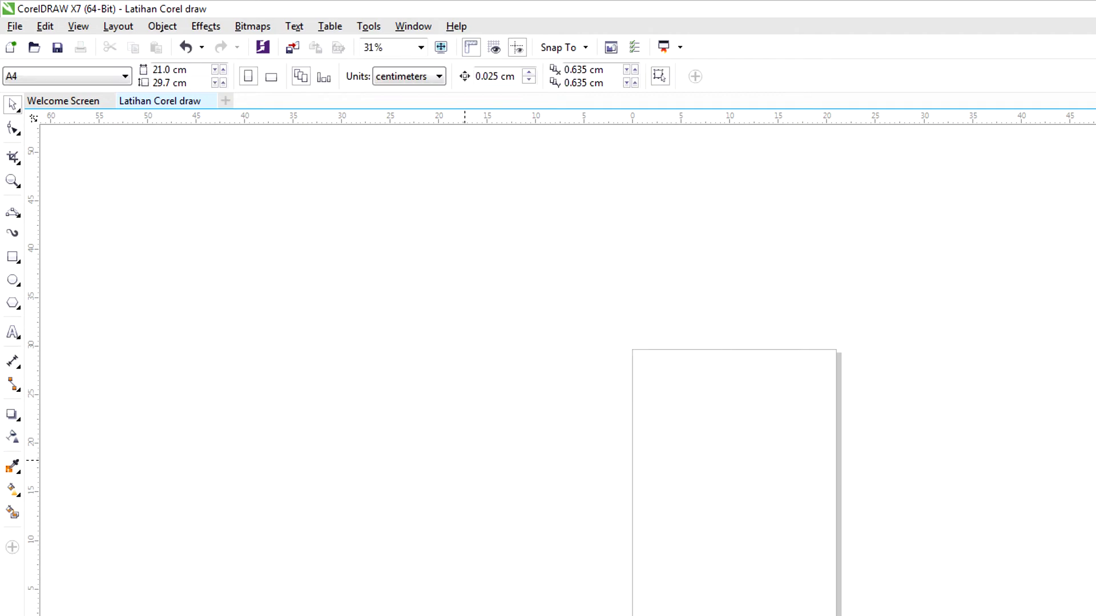
- Draw a rectangle on the page with the Rectangle tool (F6)
{"action": "key", "text": "F6"}
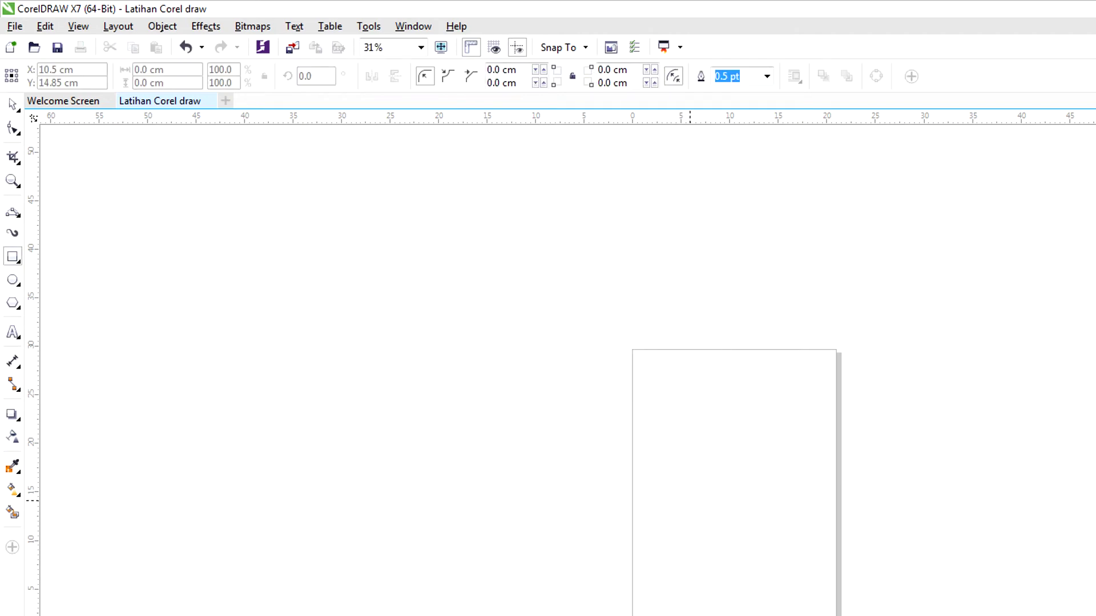
{"action": "left_click_drag", "start_coordinate": [670, 429], "coordinate": [766, 514]}
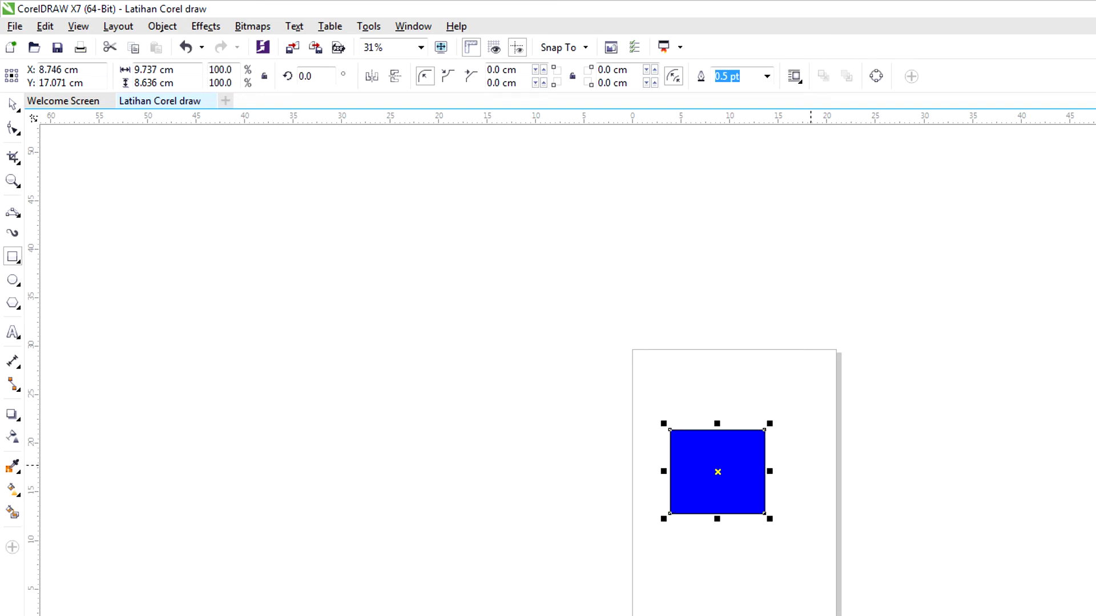
{"action": "scroll", "coordinate": [746, 461], "scroll_direction": "up", "scroll_amount": 2}
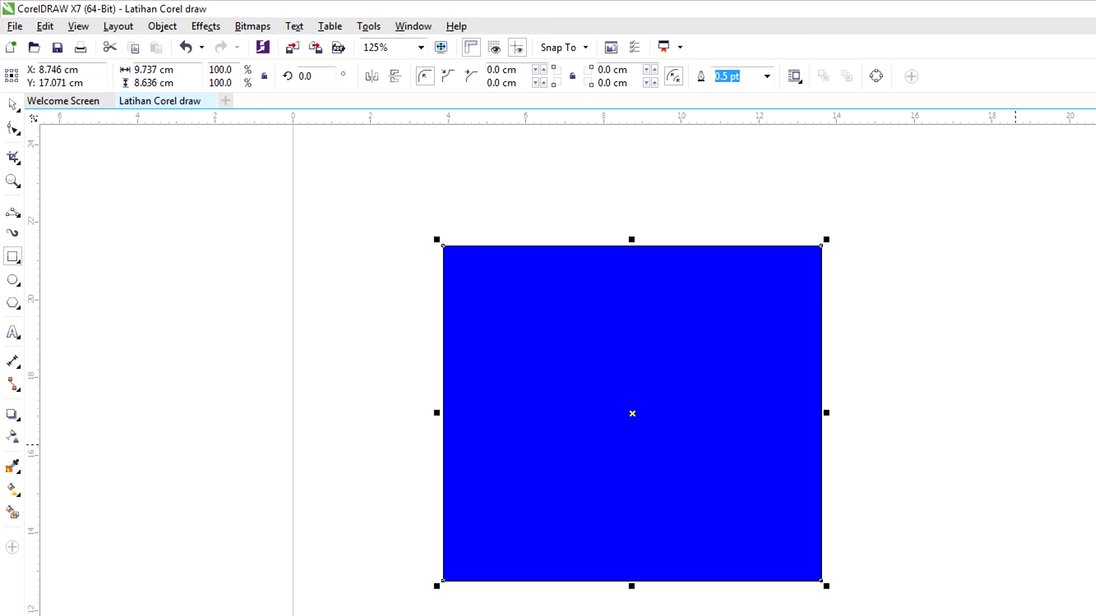
{"action": "scroll", "coordinate": [964, 430], "scroll_direction": "down", "scroll_amount": 1}
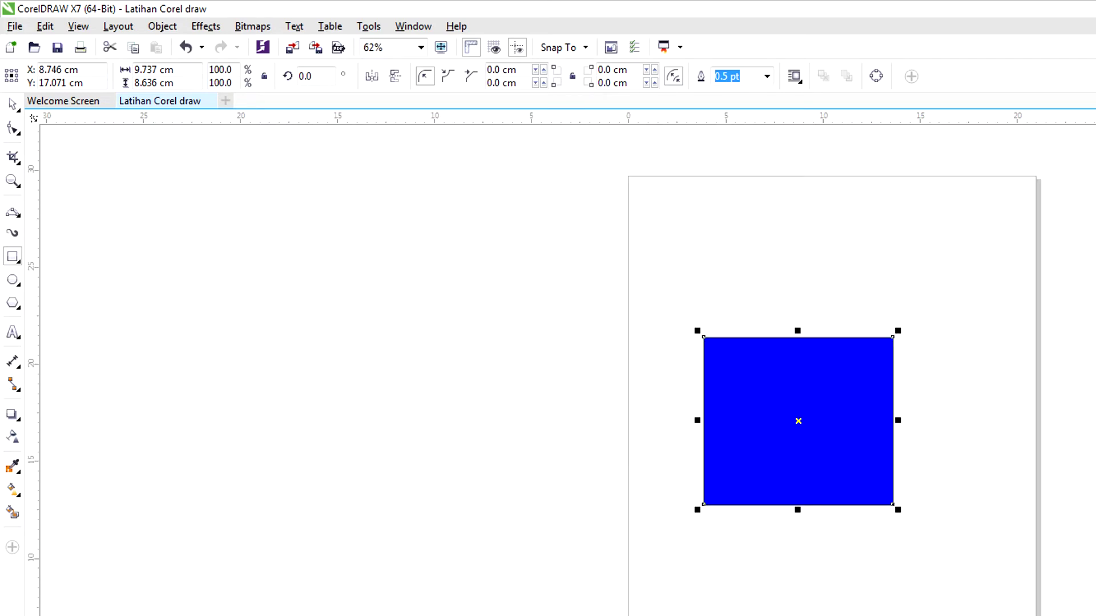
- Give the blue rectangle a linear transparency, adjusting midpoint and start value to fade horizontally
{"action": "left_click", "coordinate": [13, 436]}
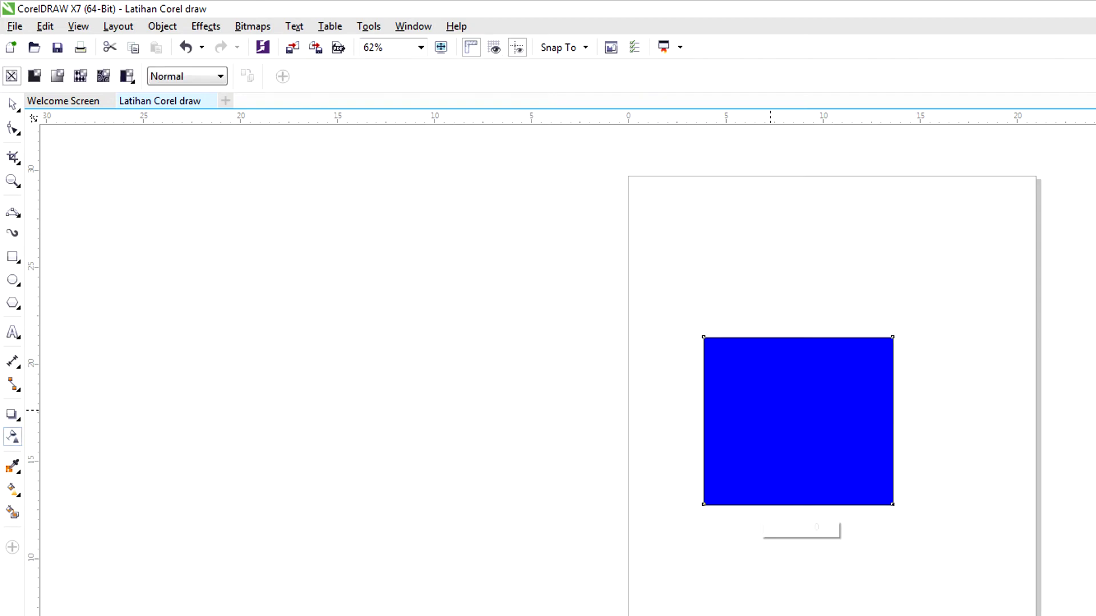
{"action": "left_click_drag", "start_coordinate": [790, 411], "coordinate": [922, 479]}
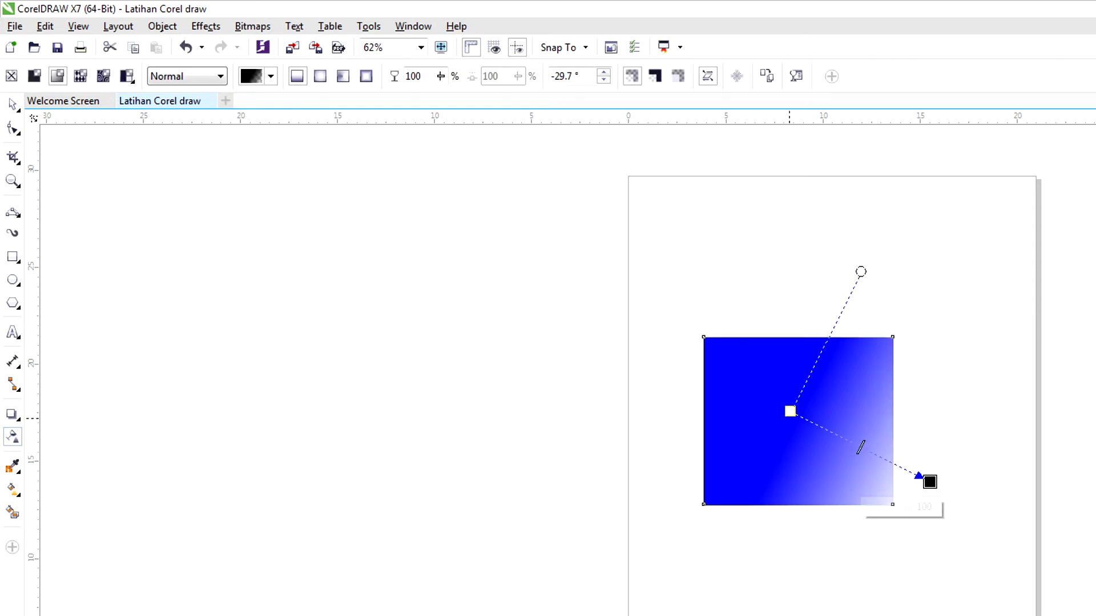
{"action": "left_click_drag", "start_coordinate": [907, 507], "coordinate": [1041, 561]}
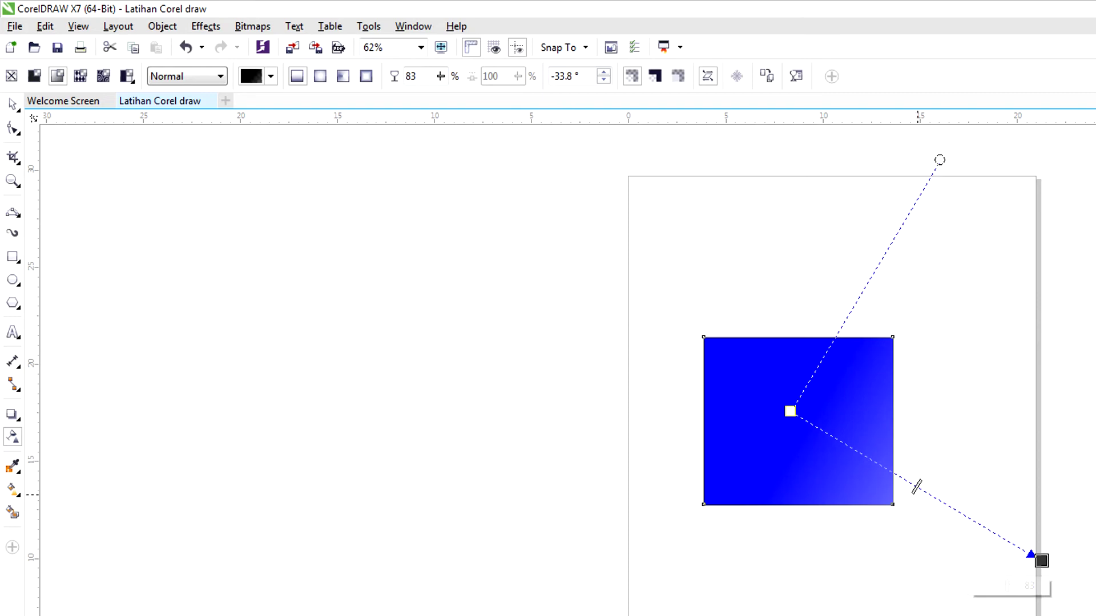
{"action": "left_click_drag", "start_coordinate": [916, 486], "coordinate": [595, 396]}
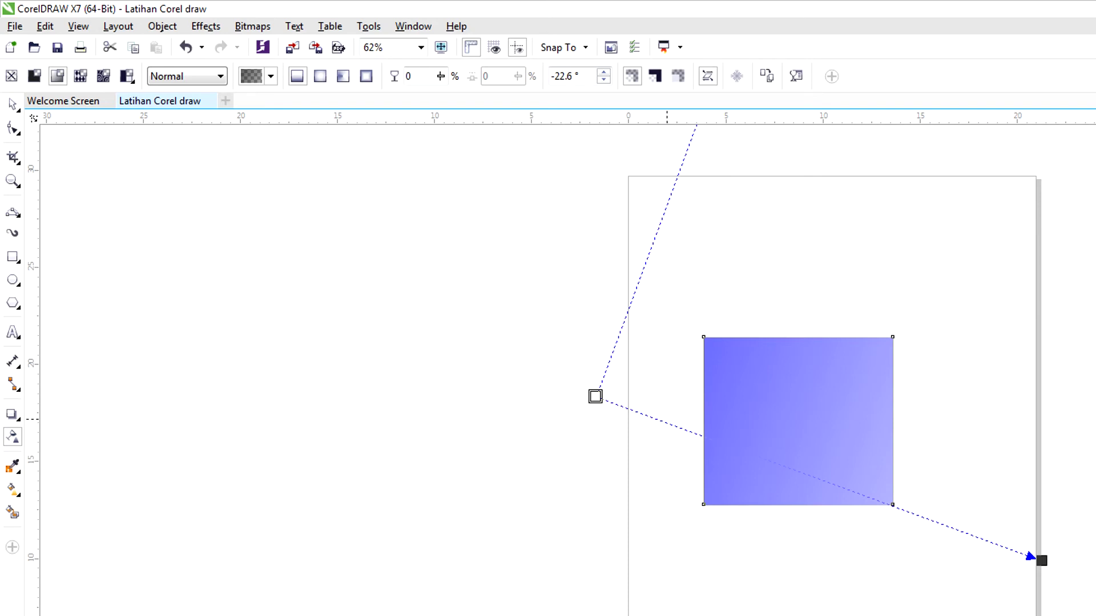
{"action": "left_click_drag", "start_coordinate": [786, 466], "coordinate": [828, 483]}
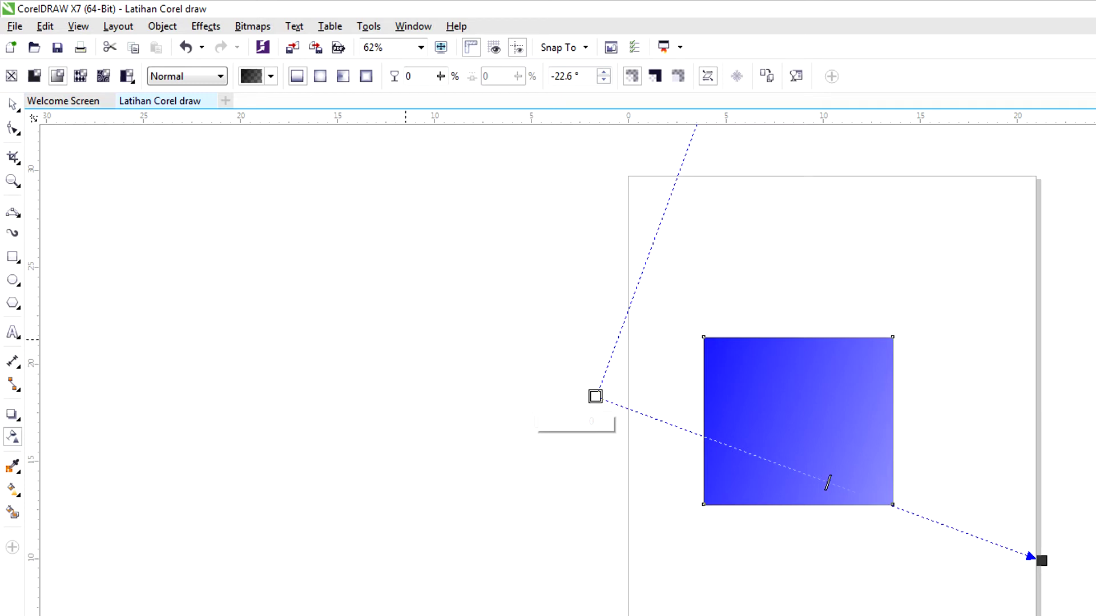
{"action": "left_click", "coordinate": [595, 397]}
{"action": "mouse_move", "coordinate": [536, 422]}
{"action": "left_mouse_down"}
{"action": "mouse_move", "coordinate": [579, 421]}
{"action": "mouse_move", "coordinate": [536, 421]}
{"action": "left_mouse_up"}
{"action": "left_click_drag", "start_coordinate": [595, 396], "coordinate": [545, 519]}
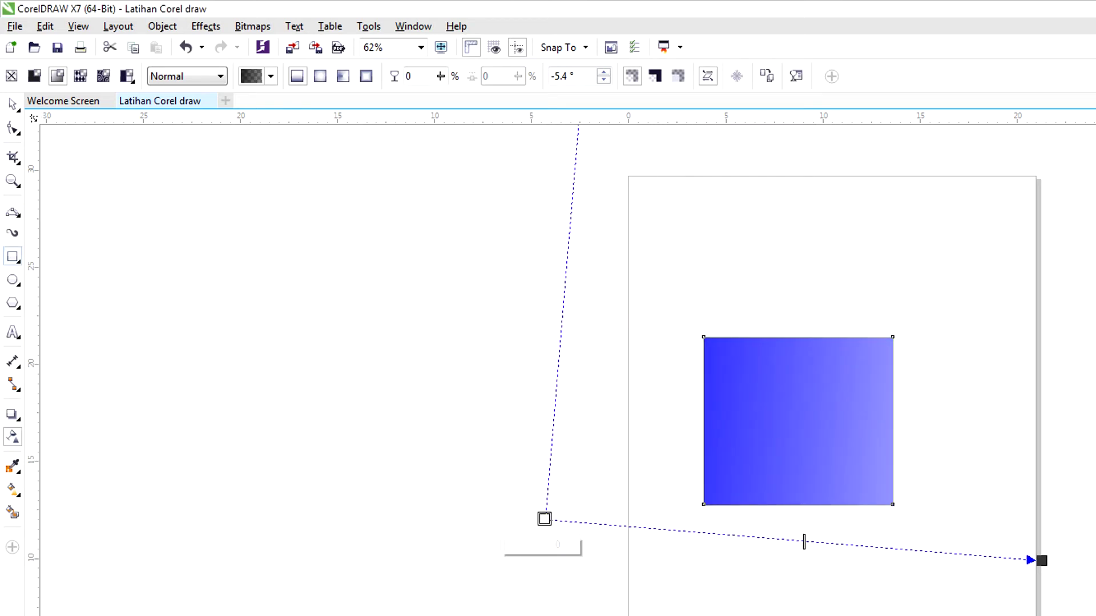
- Draw a square left of the page and fill it red
{"action": "left_click", "coordinate": [12, 257]}
{"action": "left_click_drag", "start_coordinate": [409, 384], "coordinate": [558, 536]}
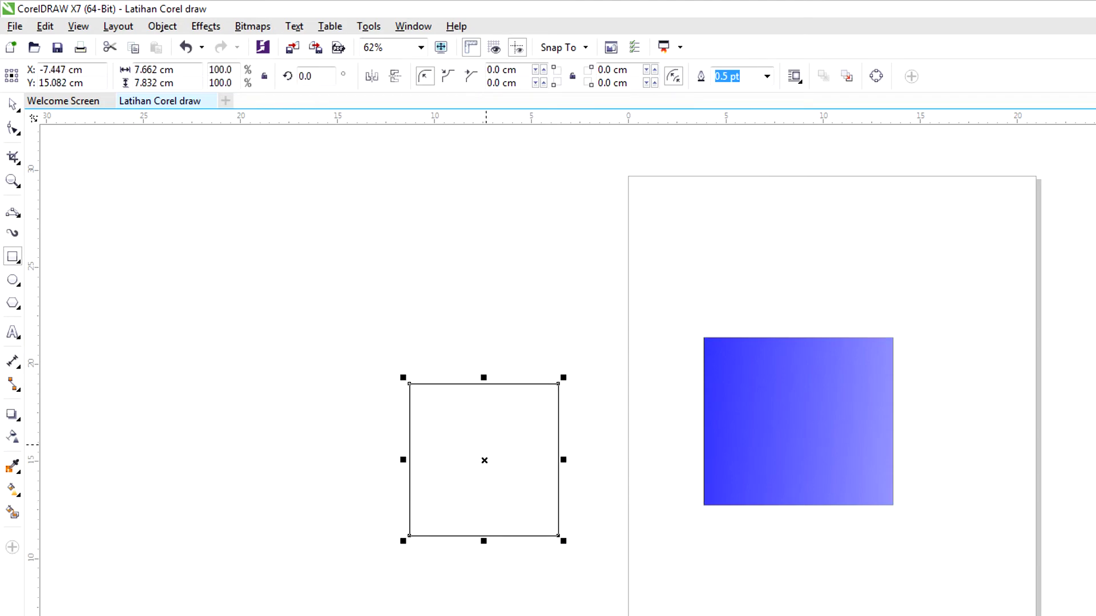
{"action": "left_click", "coordinate": [1095, 326]}
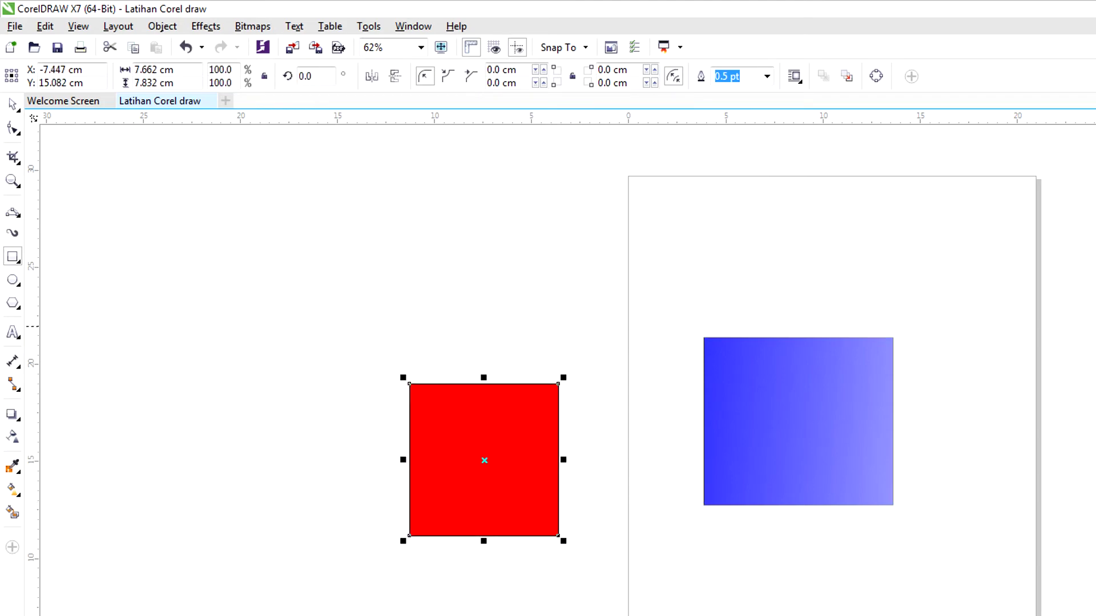
- Fade the red square with a transparency nearly clear on its left, set to 90
{"action": "left_click", "coordinate": [12, 437]}
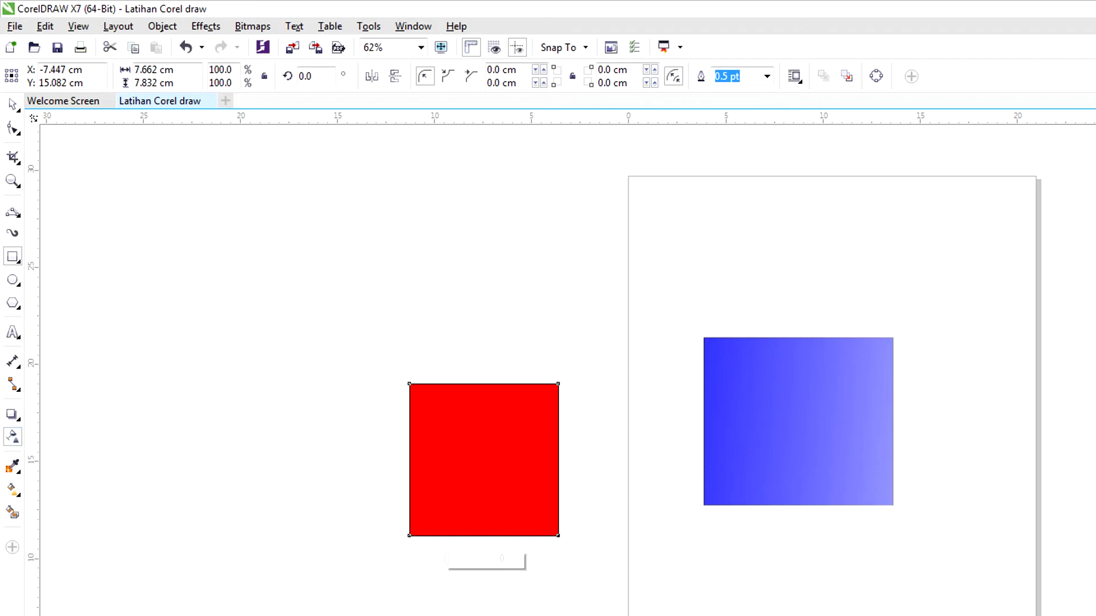
{"action": "left_click_drag", "start_coordinate": [652, 484], "coordinate": [465, 464]}
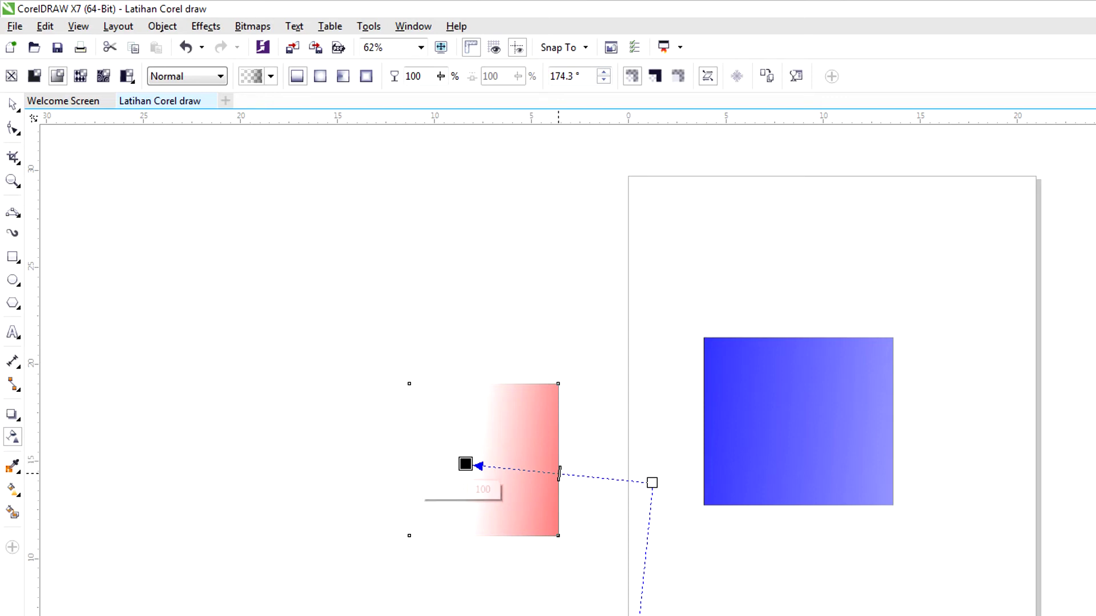
{"action": "mouse_move", "coordinate": [560, 474]}
{"action": "left_mouse_down"}
{"action": "mouse_move", "coordinate": [588, 477]}
{"action": "mouse_move", "coordinate": [573, 475]}
{"action": "left_mouse_up"}
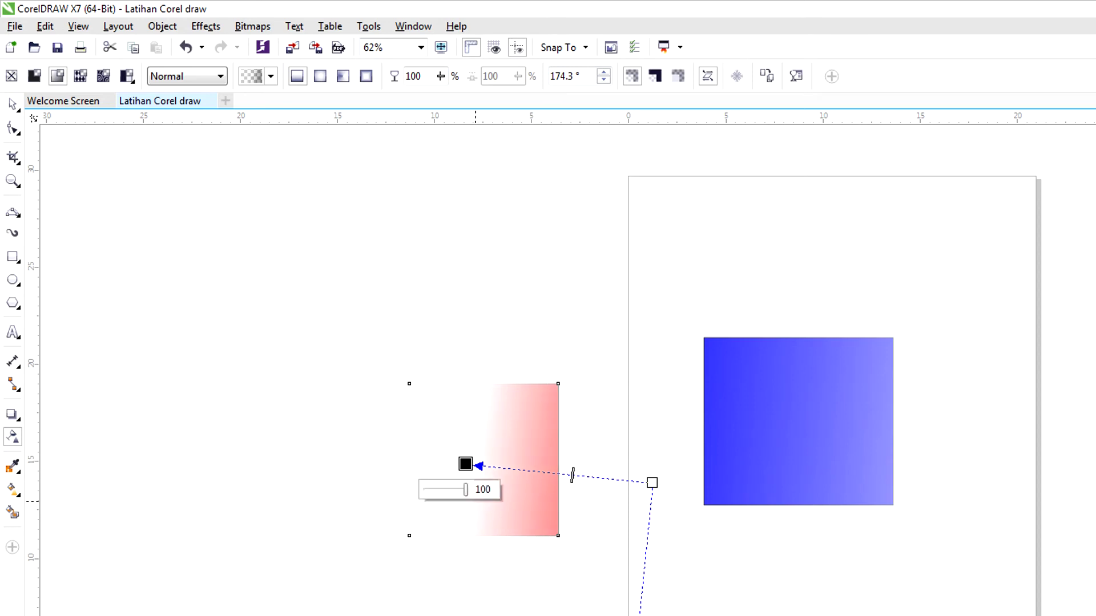
{"action": "mouse_move", "coordinate": [465, 490]}
{"action": "left_mouse_down"}
{"action": "mouse_move", "coordinate": [444, 489]}
{"action": "mouse_move", "coordinate": [455, 489]}
{"action": "left_mouse_up"}
{"action": "key", "text": "Return"}
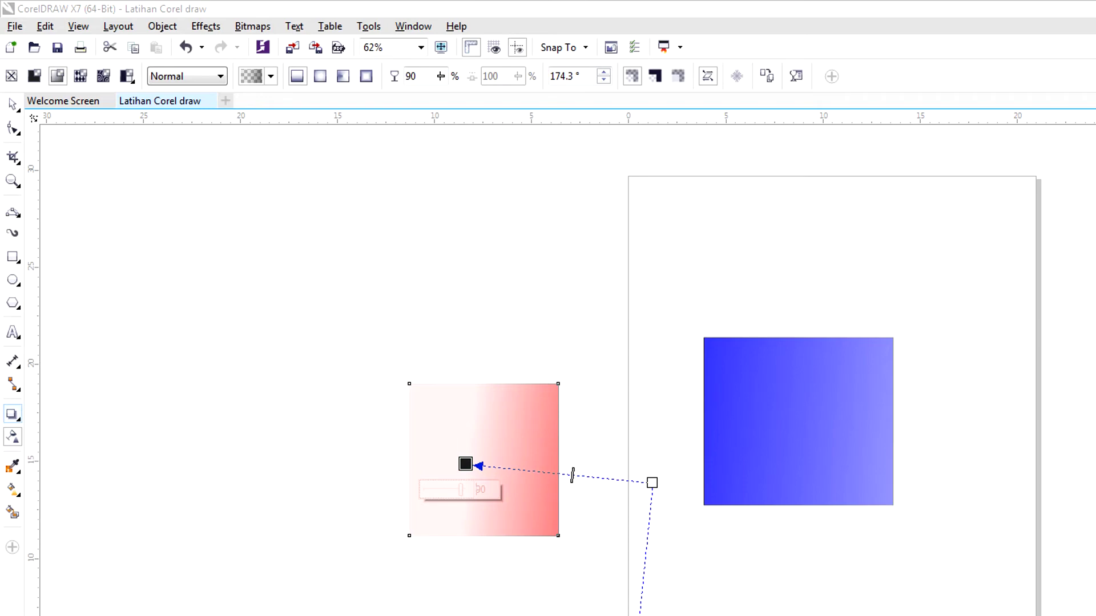
{"action": "left_click", "coordinate": [12, 414]}
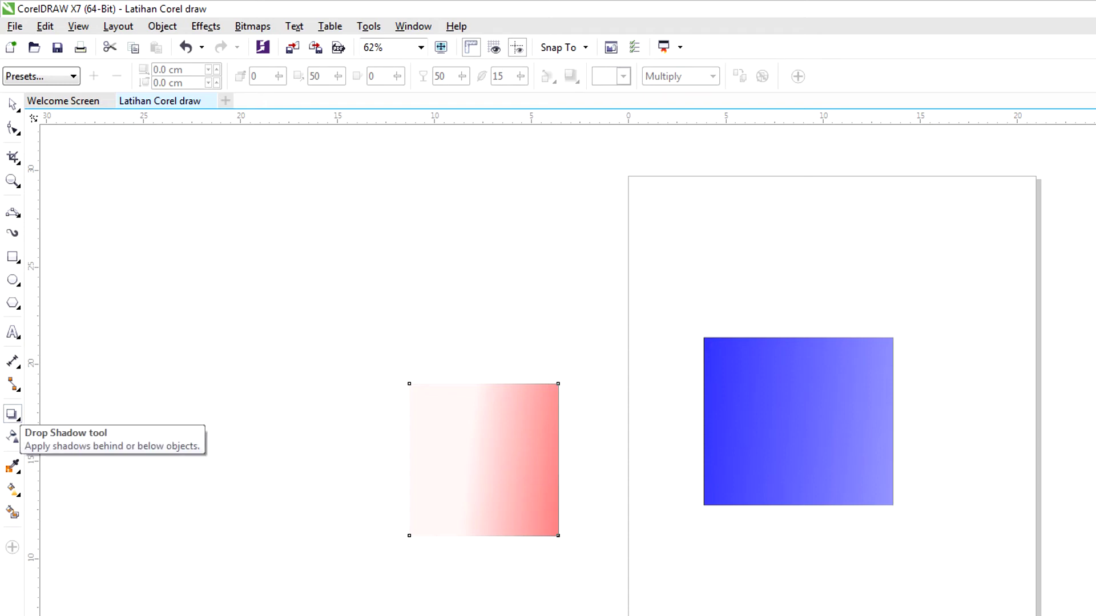
- Cast a drop shadow right of the red square and one down-right of the blue rectangle
{"action": "left_click_drag", "start_coordinate": [558, 460], "coordinate": [606, 354]}
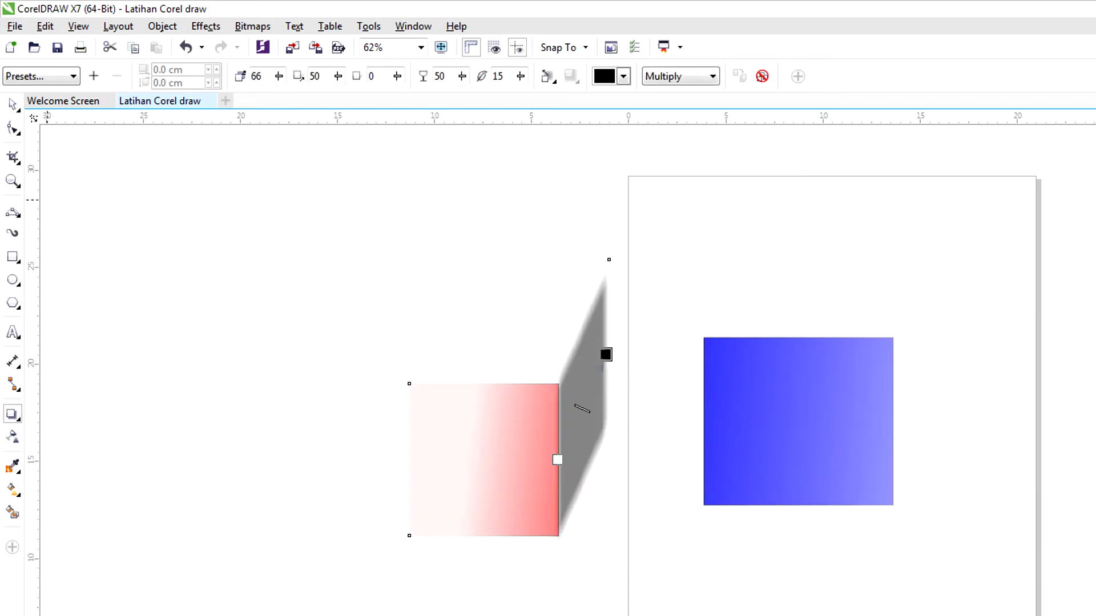
{"action": "left_click", "coordinate": [12, 105]}
{"action": "left_click", "coordinate": [771, 408]}
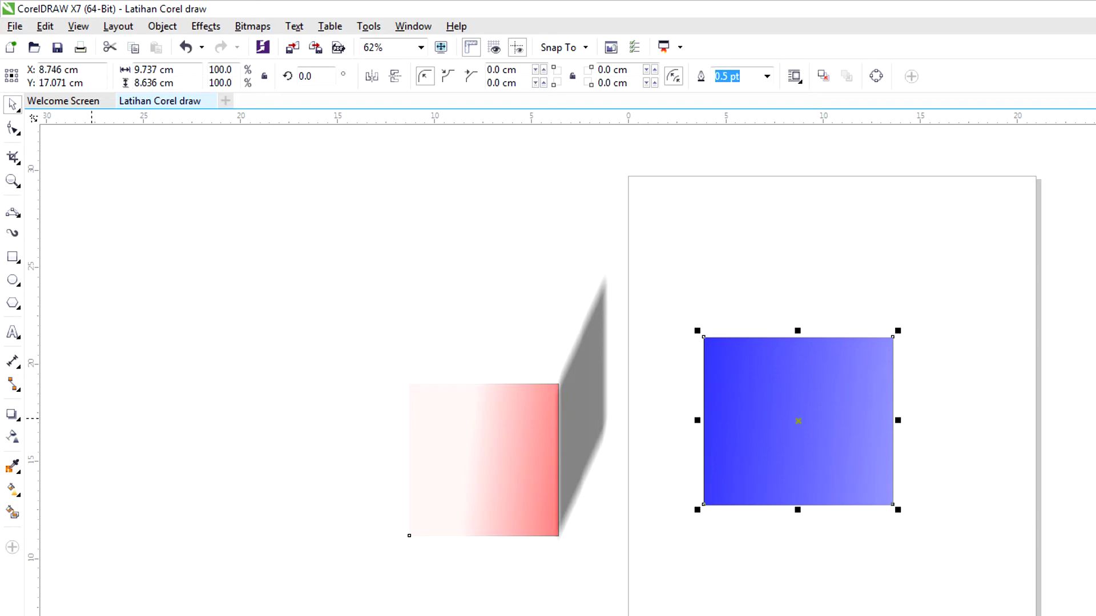
{"action": "left_click", "coordinate": [13, 414]}
{"action": "left_click_drag", "start_coordinate": [797, 420], "coordinate": [894, 567]}
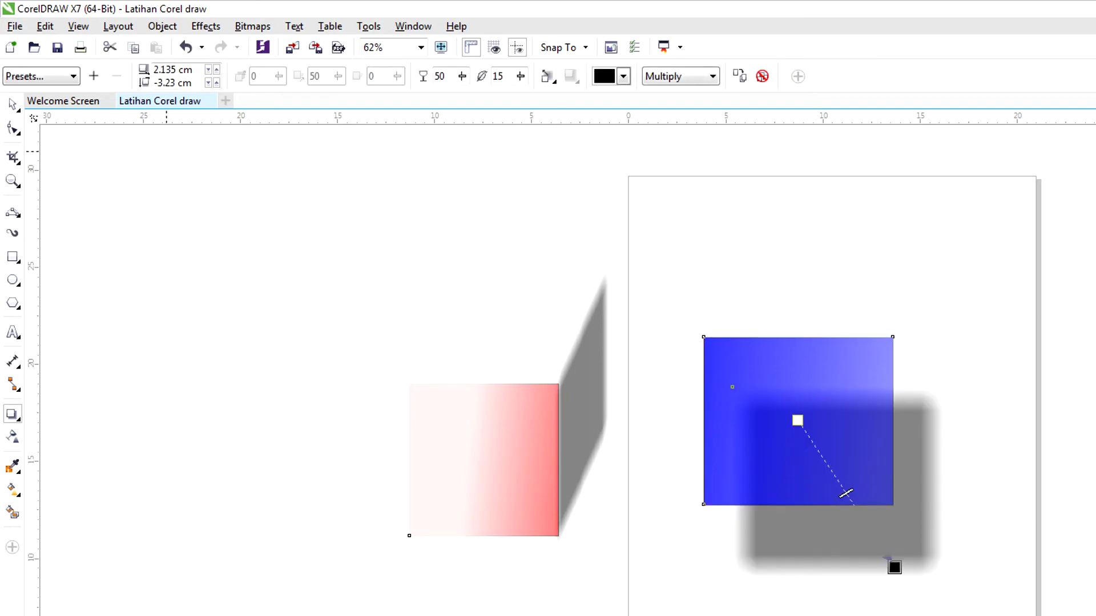
- Try Flat Top Right, Perspective Bottom Left and Large Glow shadow presets, ending on Flat Bottom Right
{"action": "left_click", "coordinate": [72, 76]}
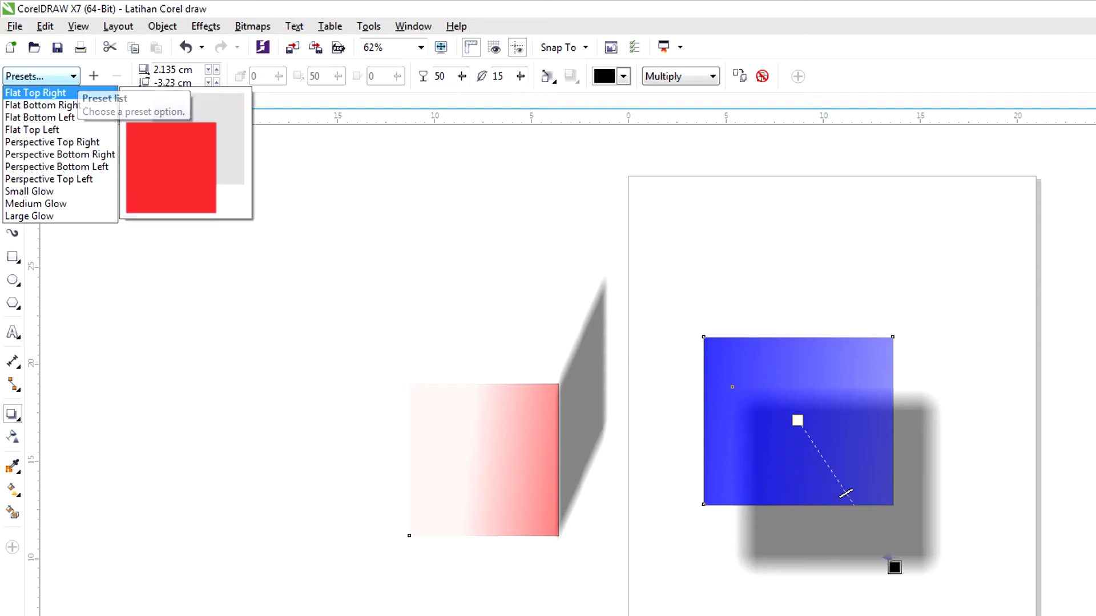
{"action": "left_click", "coordinate": [51, 94]}
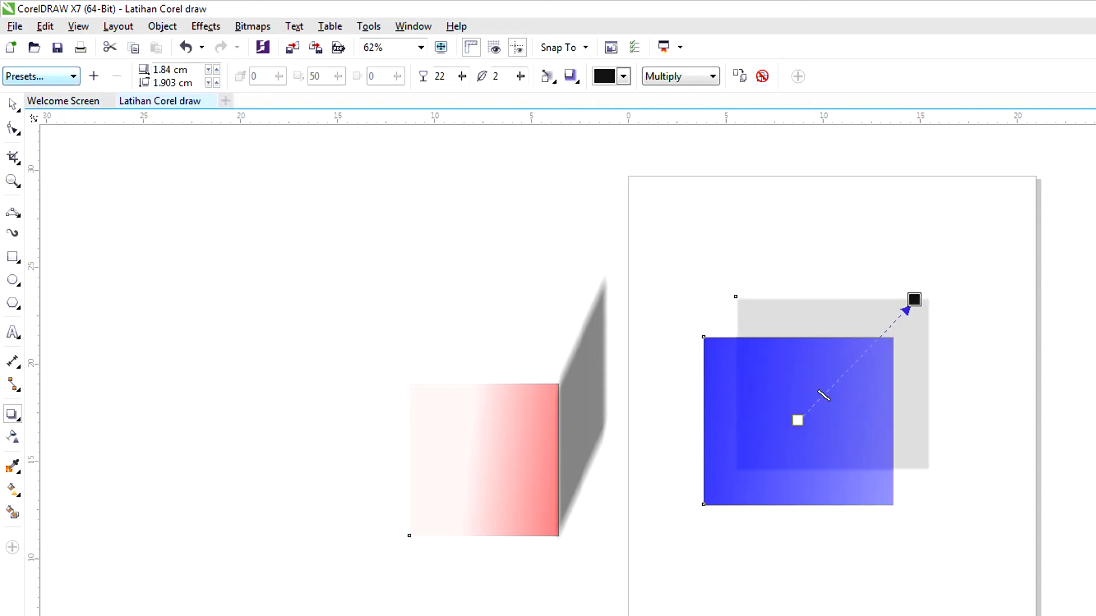
{"action": "left_click", "coordinate": [72, 76]}
{"action": "left_click", "coordinate": [51, 167]}
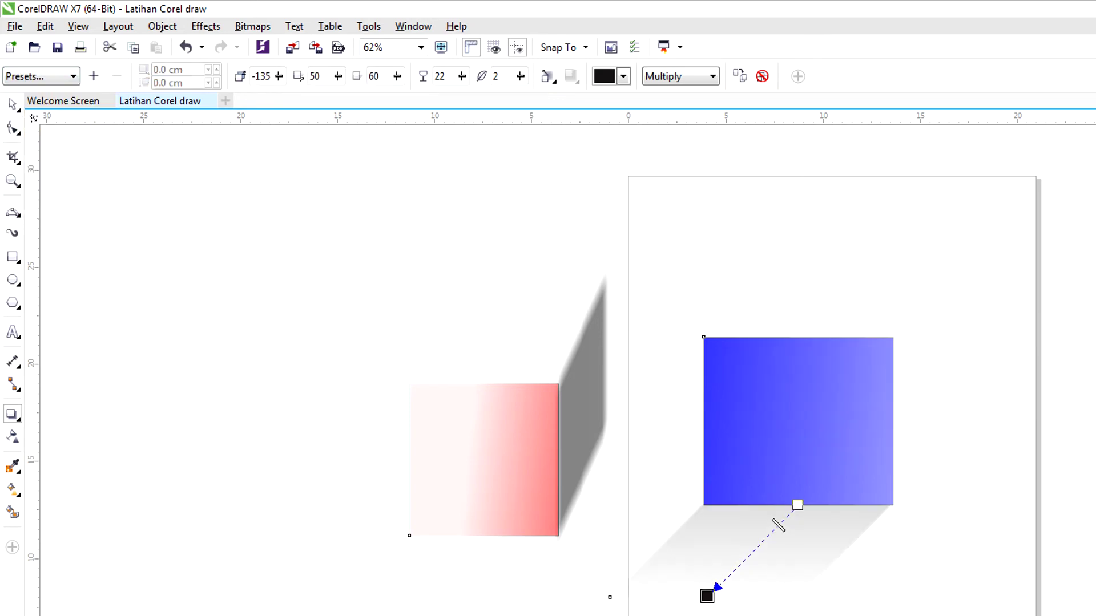
{"action": "left_click", "coordinate": [72, 76]}
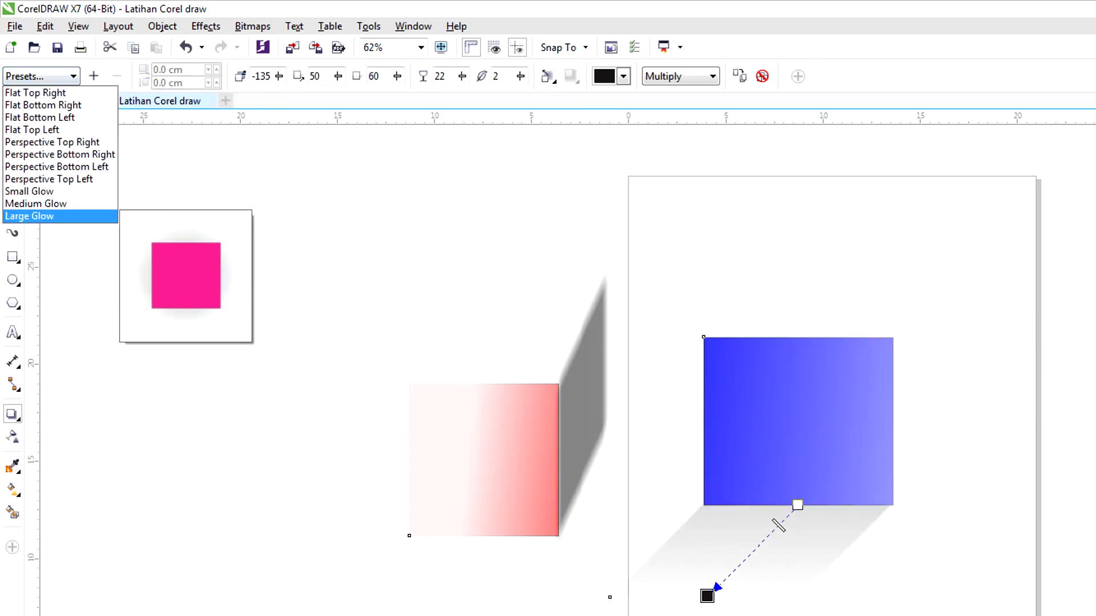
{"action": "left_click", "coordinate": [23, 215]}
{"action": "left_click", "coordinate": [73, 76]}
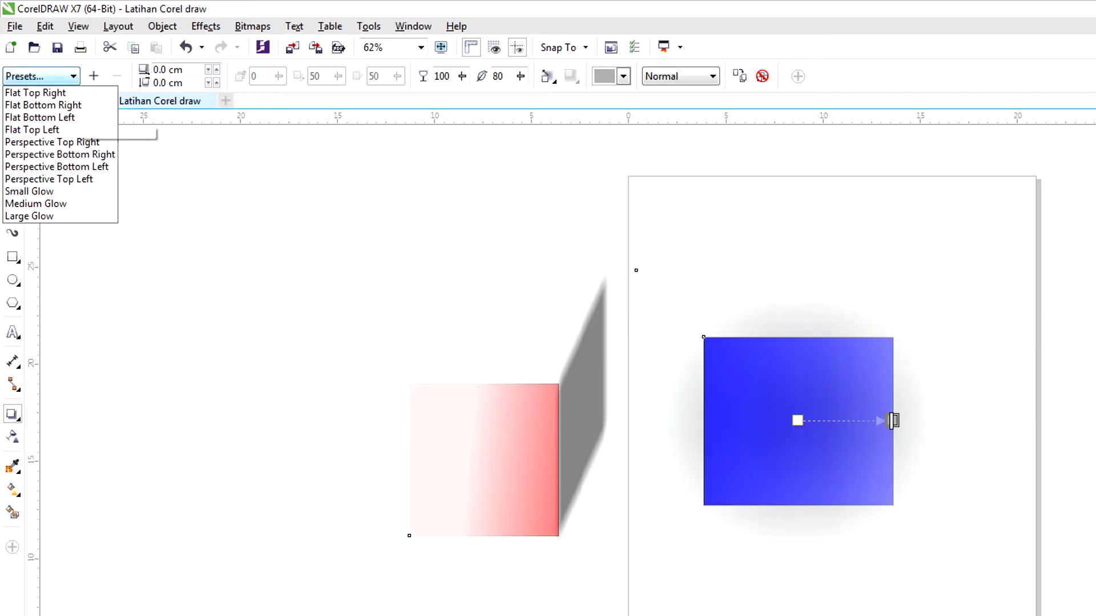
{"action": "left_click", "coordinate": [56, 167]}
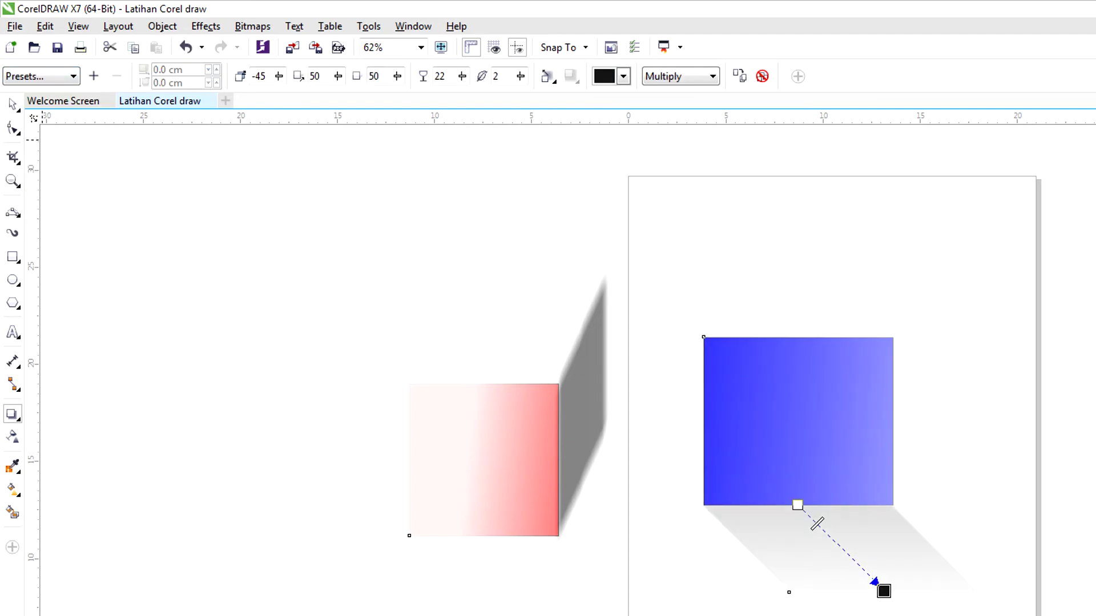
{"action": "left_click", "coordinate": [73, 76]}
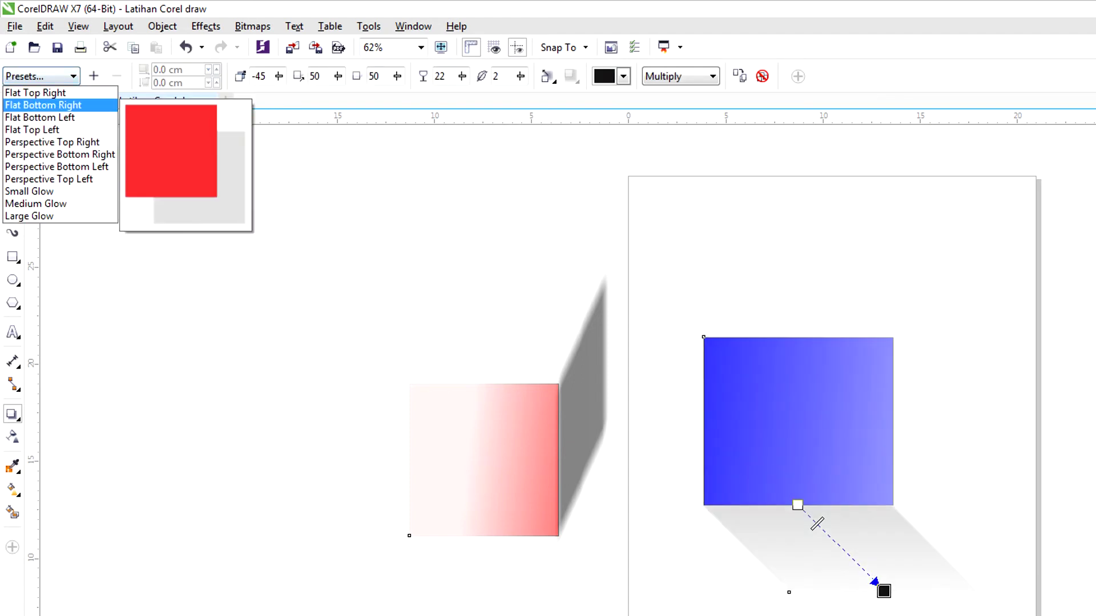
{"action": "left_click", "coordinate": [43, 105]}
- Change the blue rectangle's shadow colour to light green, then to pink-red
{"action": "left_click", "coordinate": [623, 75]}
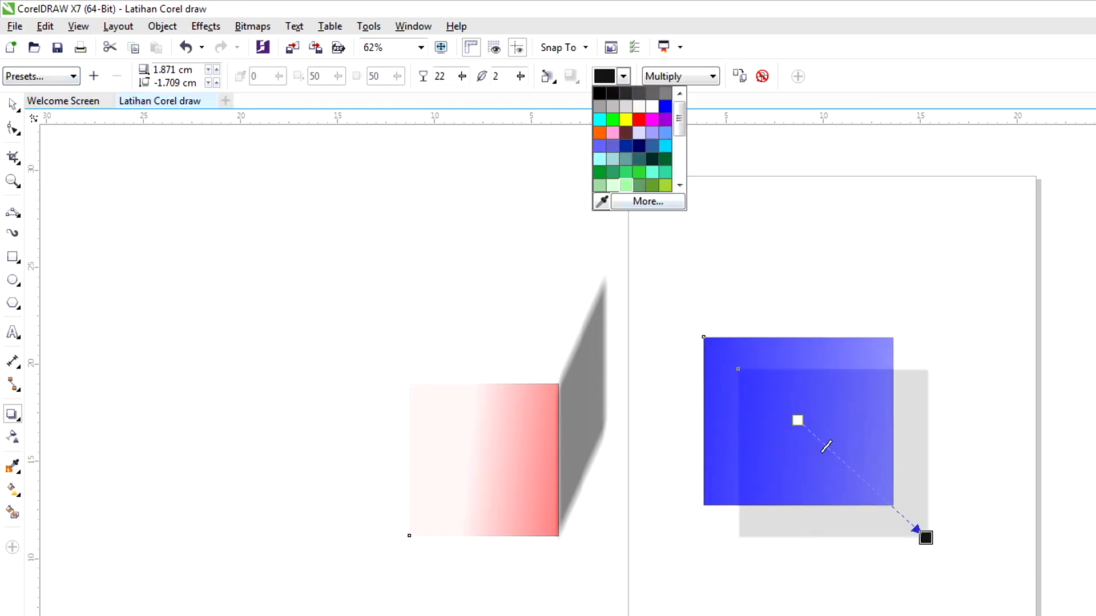
{"action": "left_click", "coordinate": [625, 185]}
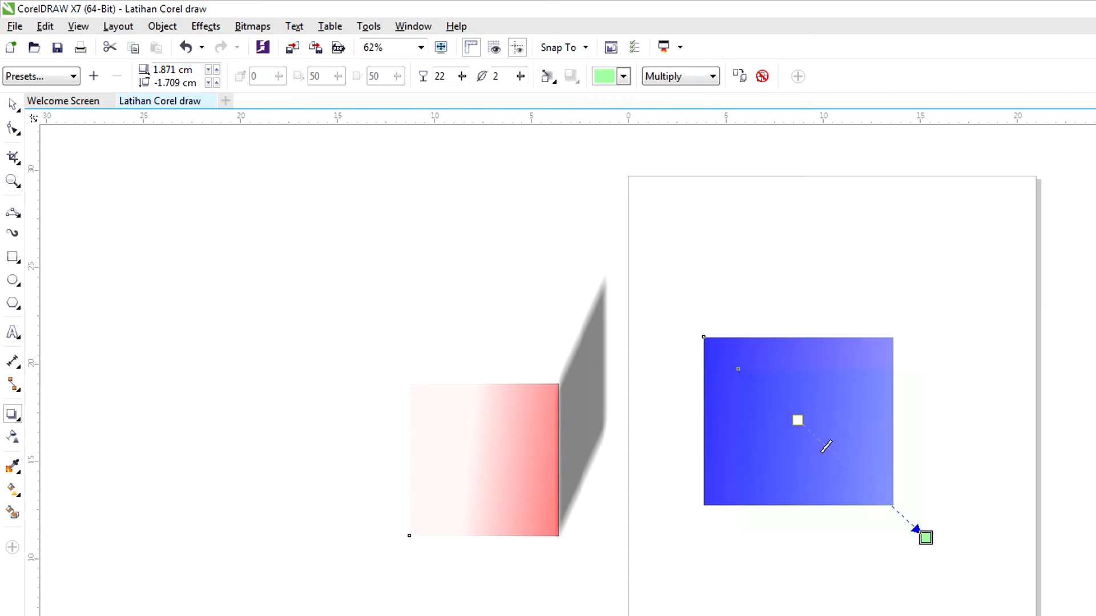
{"action": "left_click", "coordinate": [623, 76]}
{"action": "left_click", "coordinate": [658, 165]}
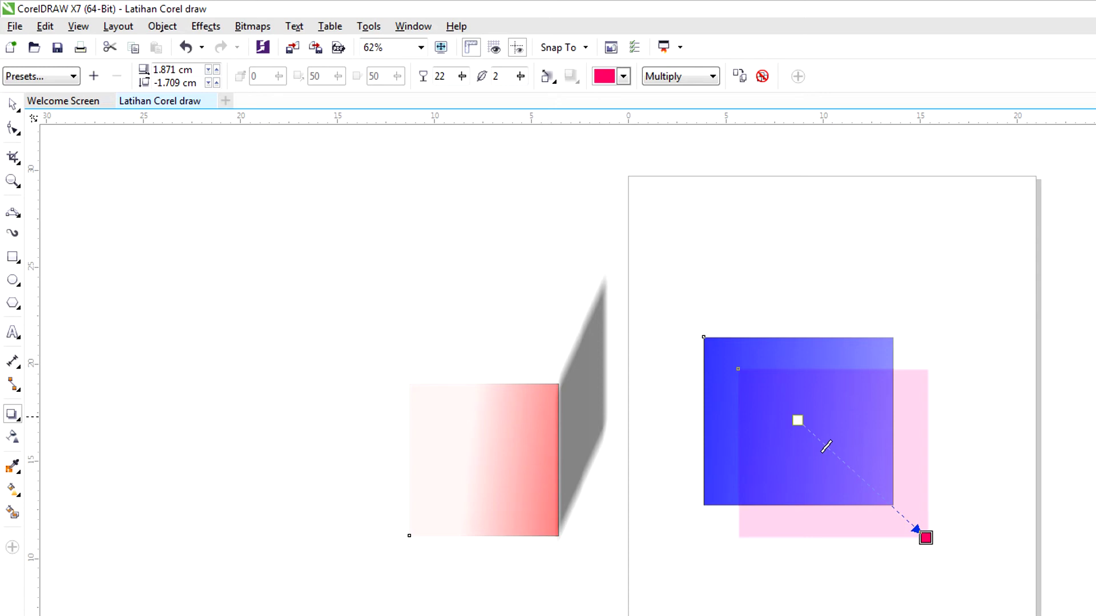
- Select both shapes with their shadows and delete them
{"action": "scroll", "coordinate": [534, 369], "scroll_direction": "down", "scroll_amount": 2}
{"action": "key", "text": "space"}
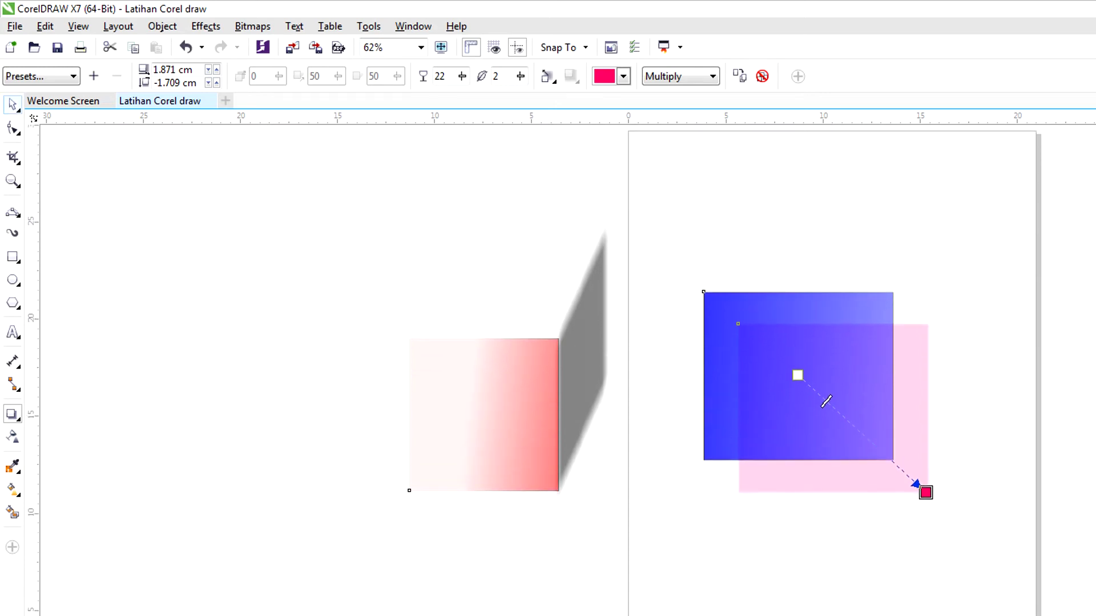
{"action": "left_click_drag", "start_coordinate": [310, 181], "coordinate": [1034, 593]}
{"action": "key", "text": "Delete"}
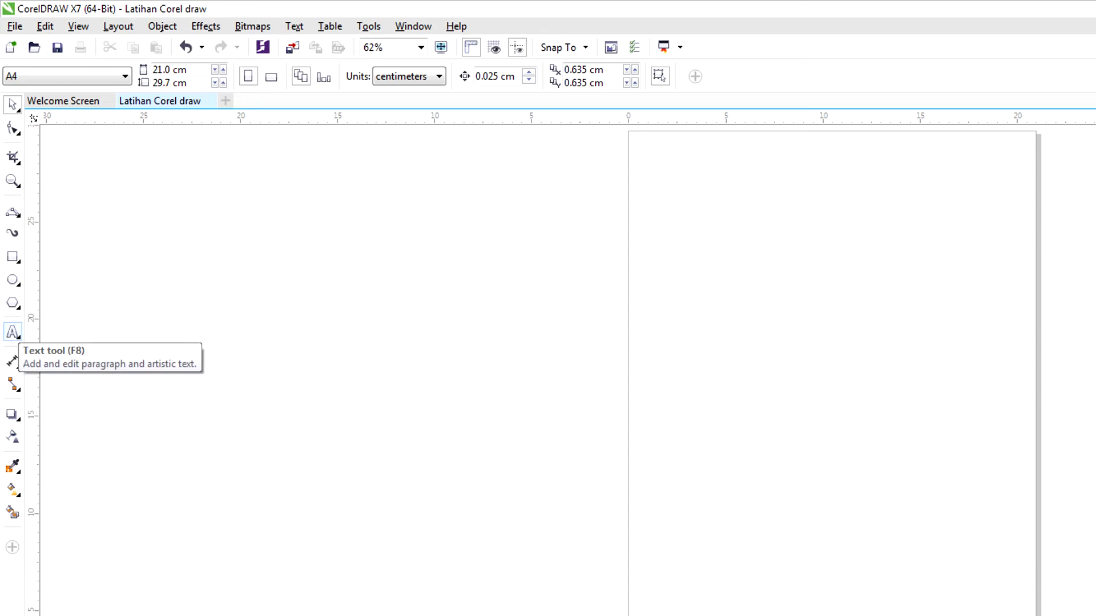
- Type 'Latihan corel Draw' as artistic text near the page's upper left and select it
{"action": "left_click", "coordinate": [13, 331]}
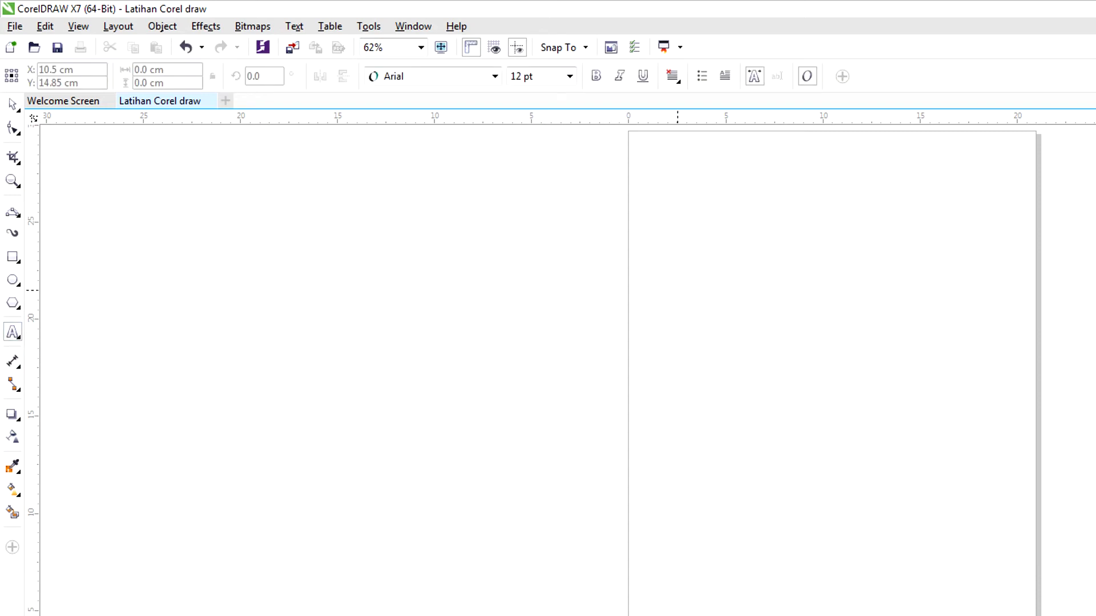
{"action": "left_click", "coordinate": [677, 285]}
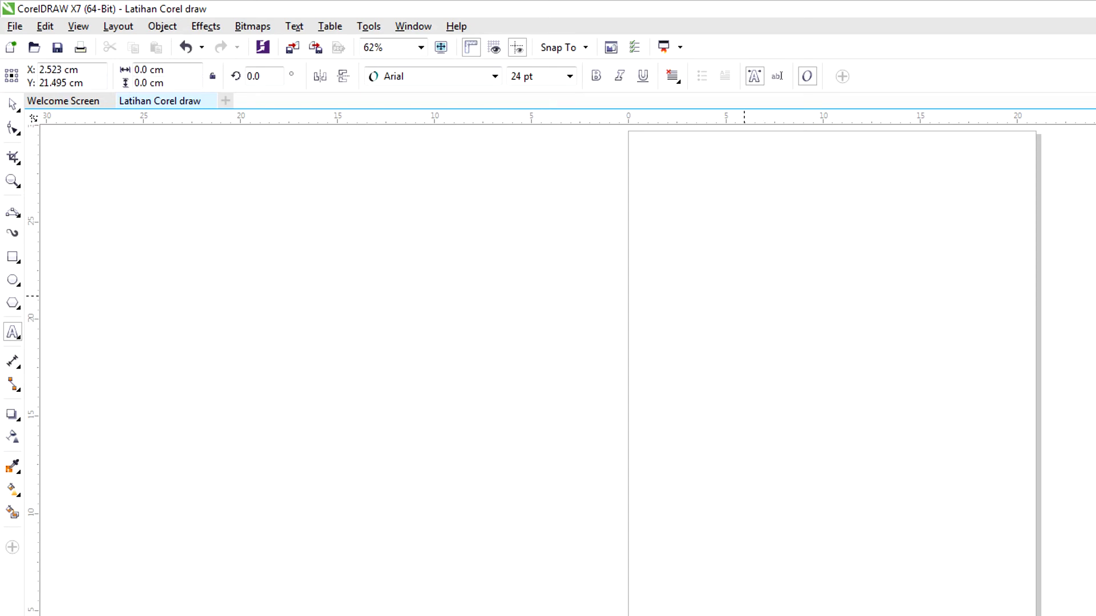
{"action": "type", "text": "Latihan"}
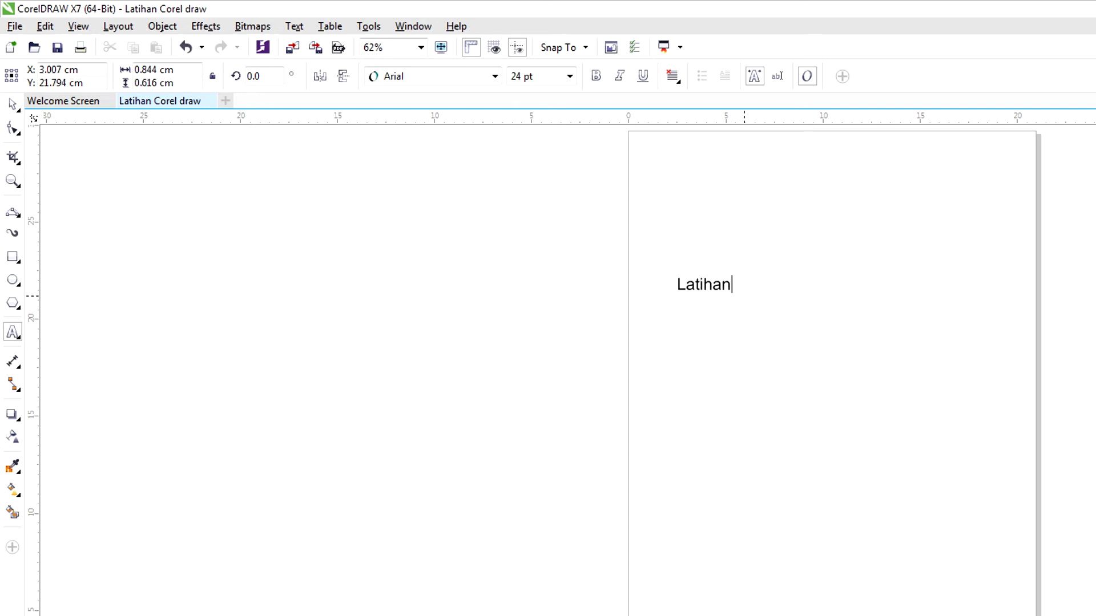
{"action": "type", "text": " corel"}
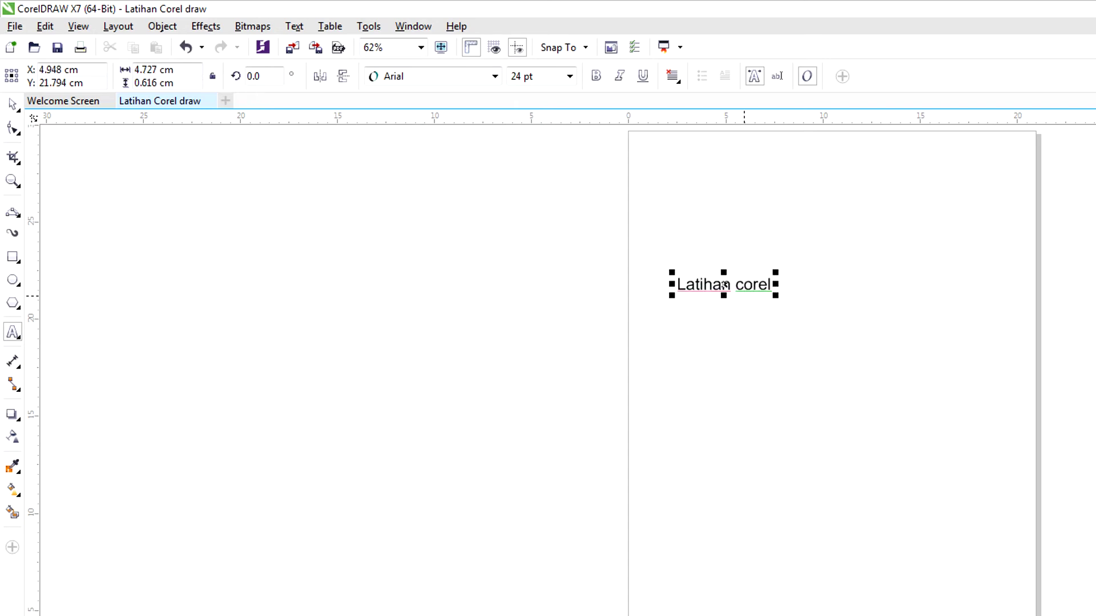
{"action": "type", "text": " Draw"}
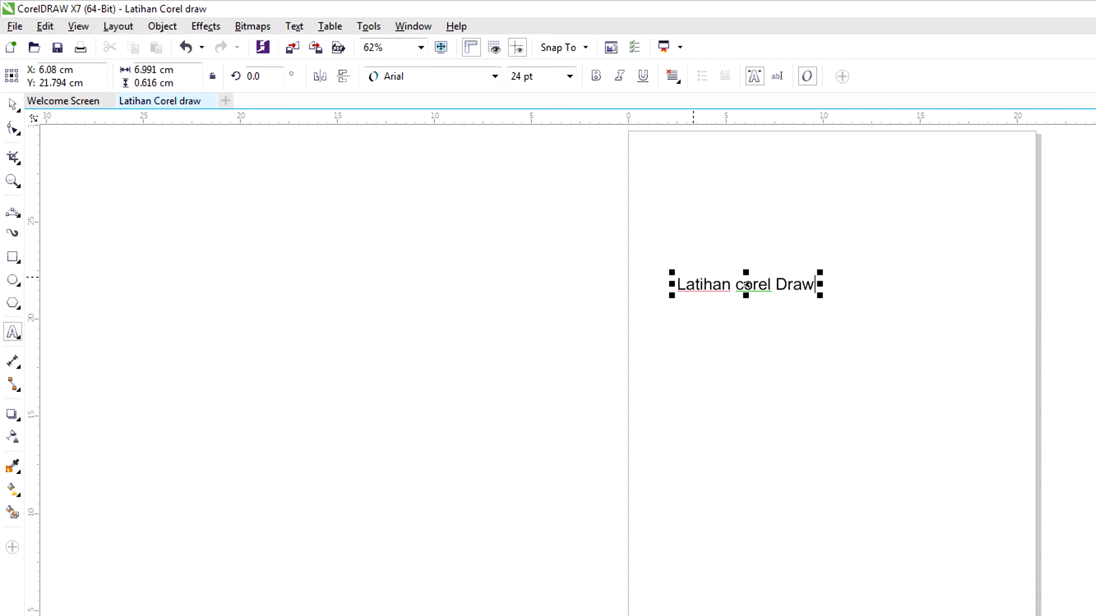
{"action": "left_click_drag", "start_coordinate": [678, 286], "coordinate": [815, 285]}
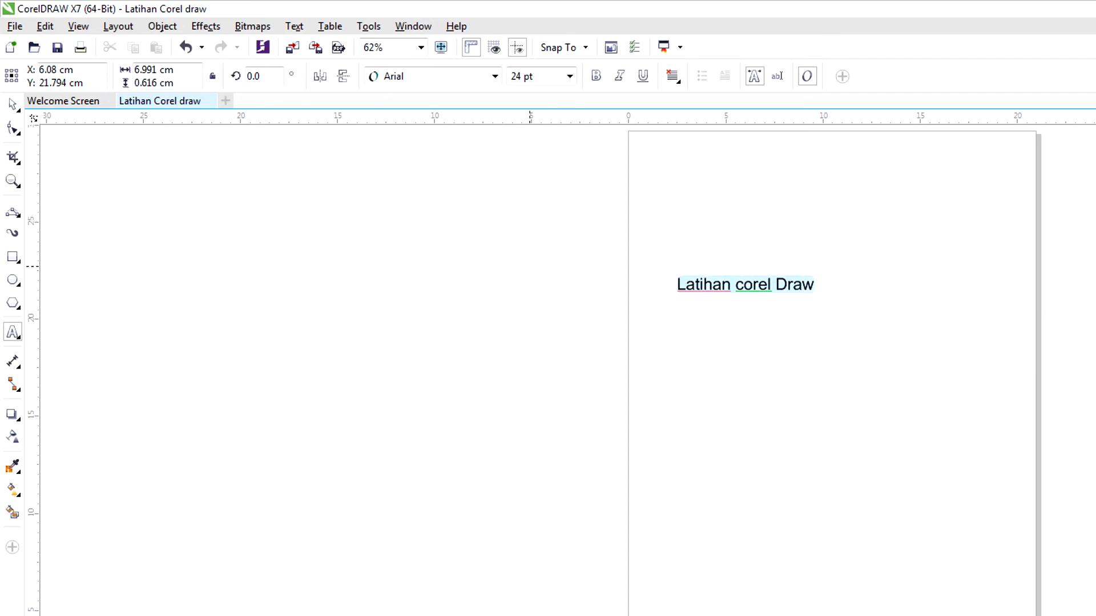
- Restyle the title text in the Dimitri font at 14 pt
{"action": "left_click", "coordinate": [495, 77]}
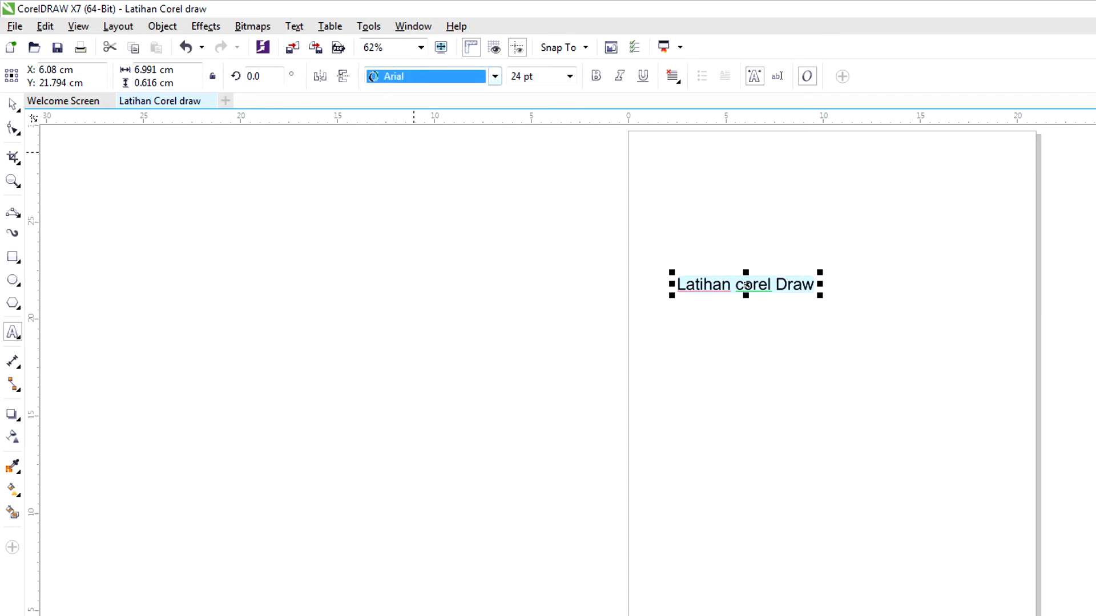
{"action": "key", "text": "Down"}
{"action": "key", "text": "Return"}
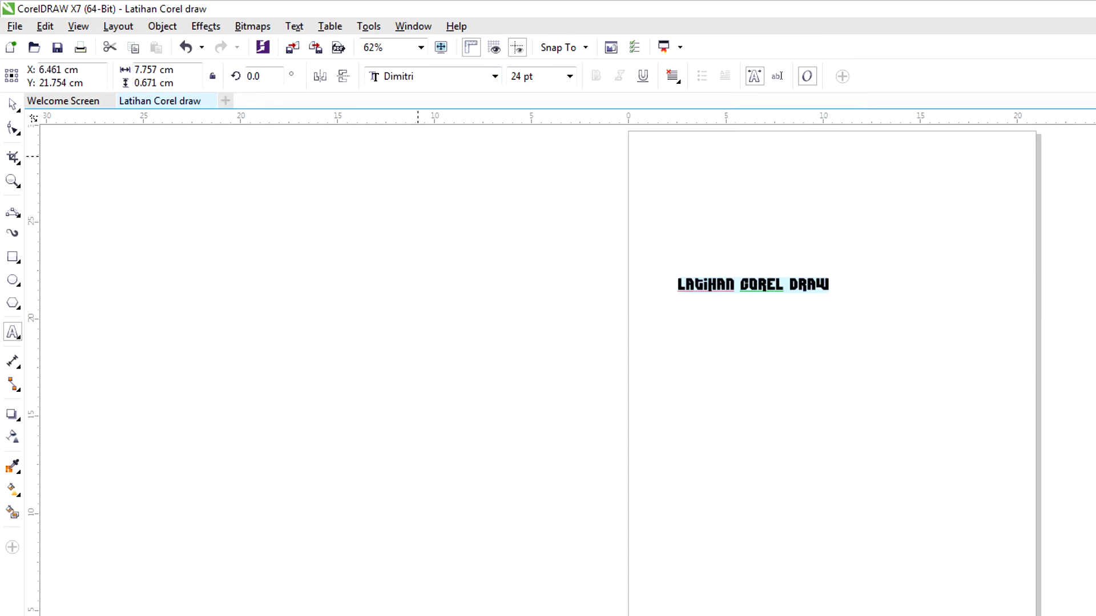
{"action": "left_click", "coordinate": [569, 77]}
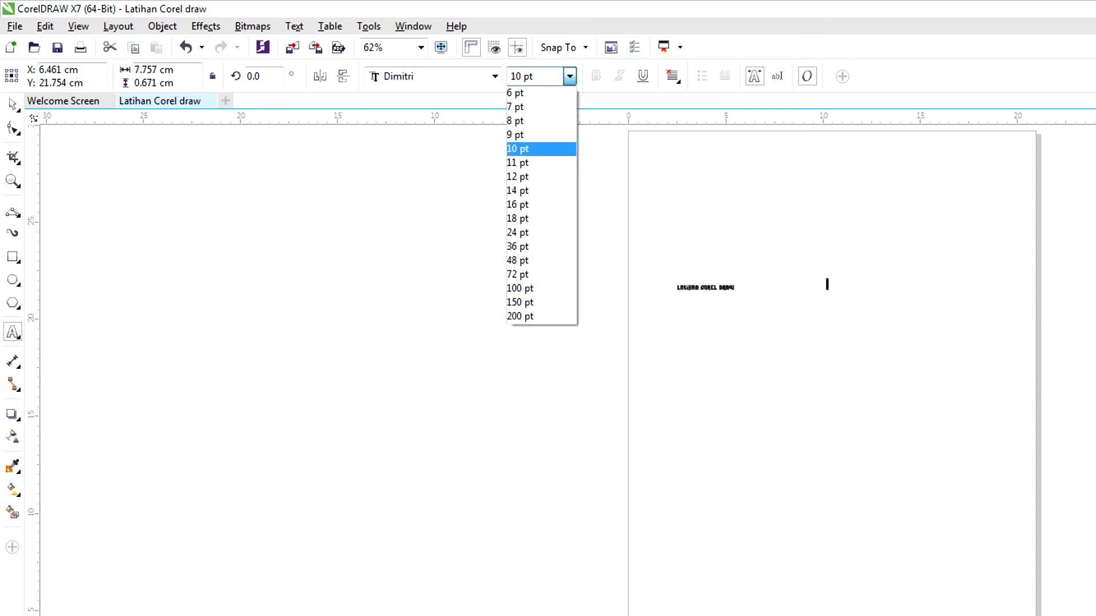
{"action": "left_click", "coordinate": [529, 191]}
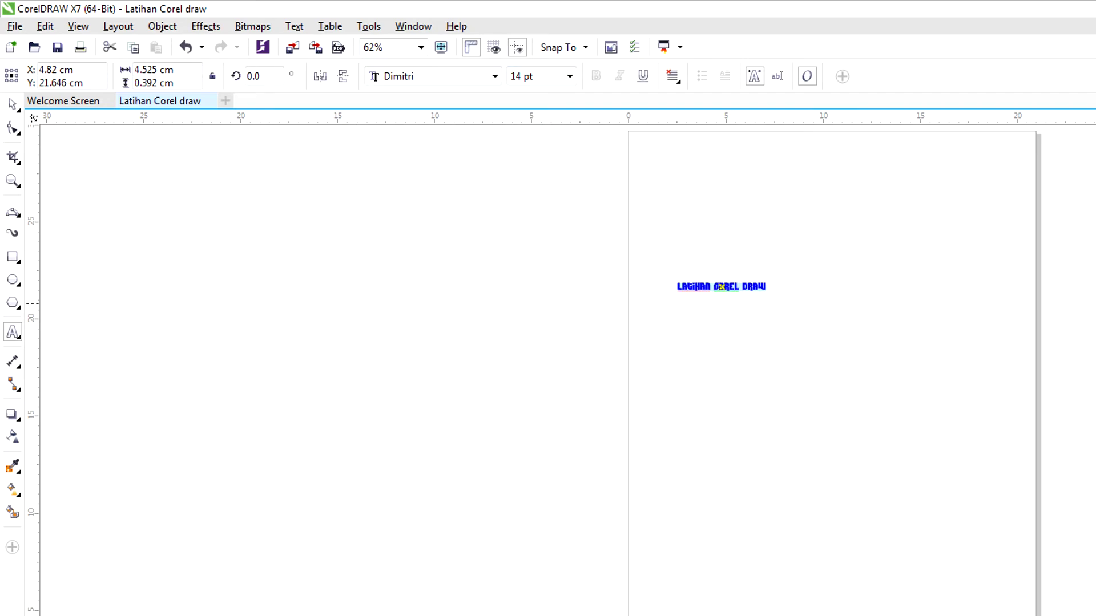
{"action": "scroll", "coordinate": [793, 287], "scroll_direction": "up", "scroll_amount": 3}
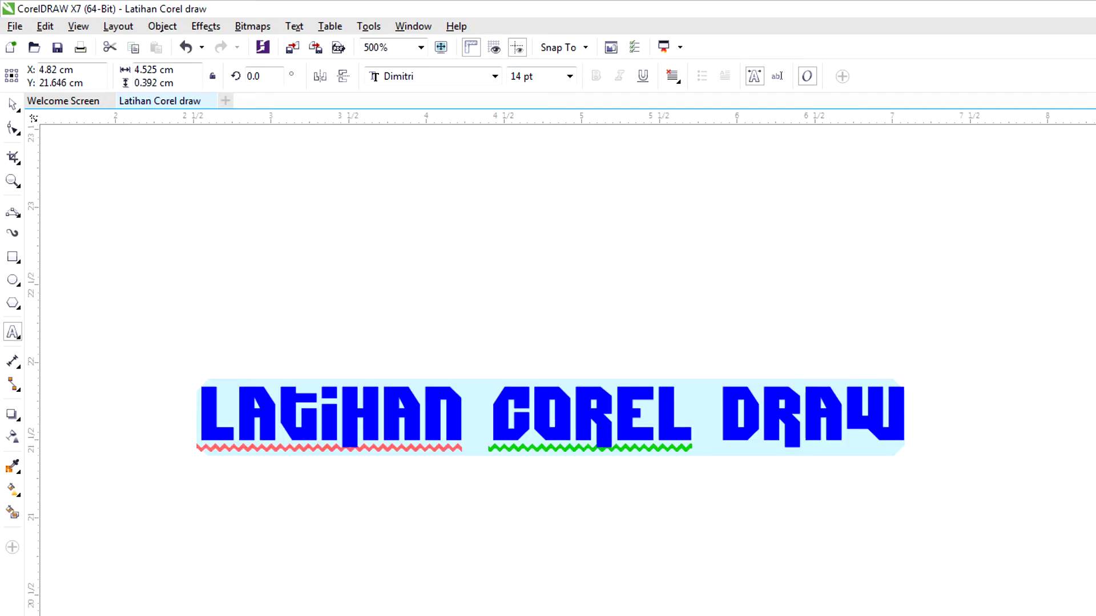
{"action": "scroll", "coordinate": [619, 344], "scroll_direction": "down", "scroll_amount": 1}
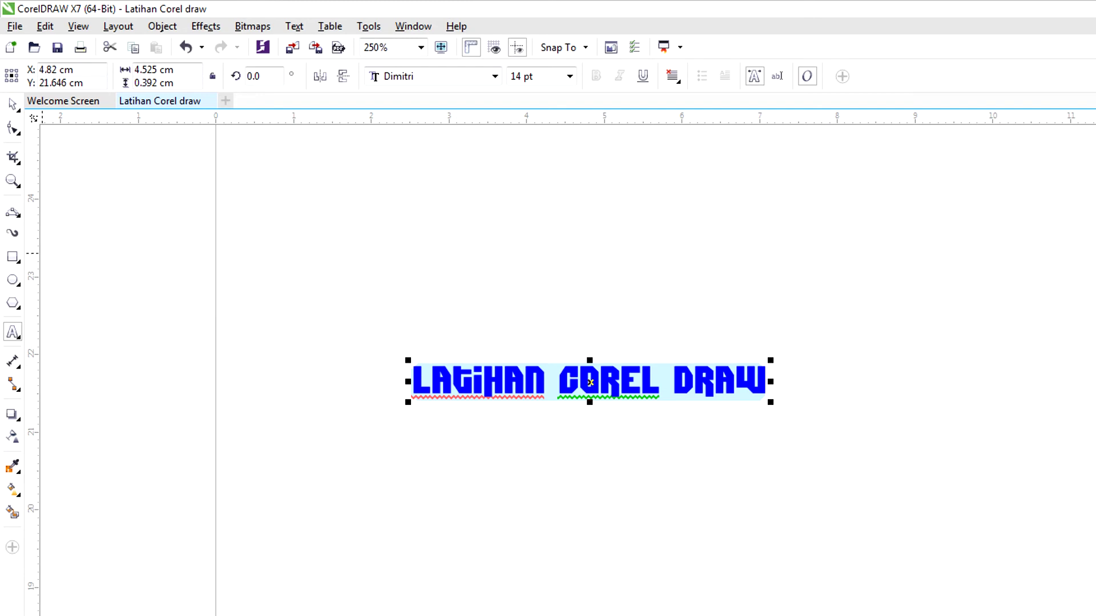
{"action": "left_click", "coordinate": [12, 104]}
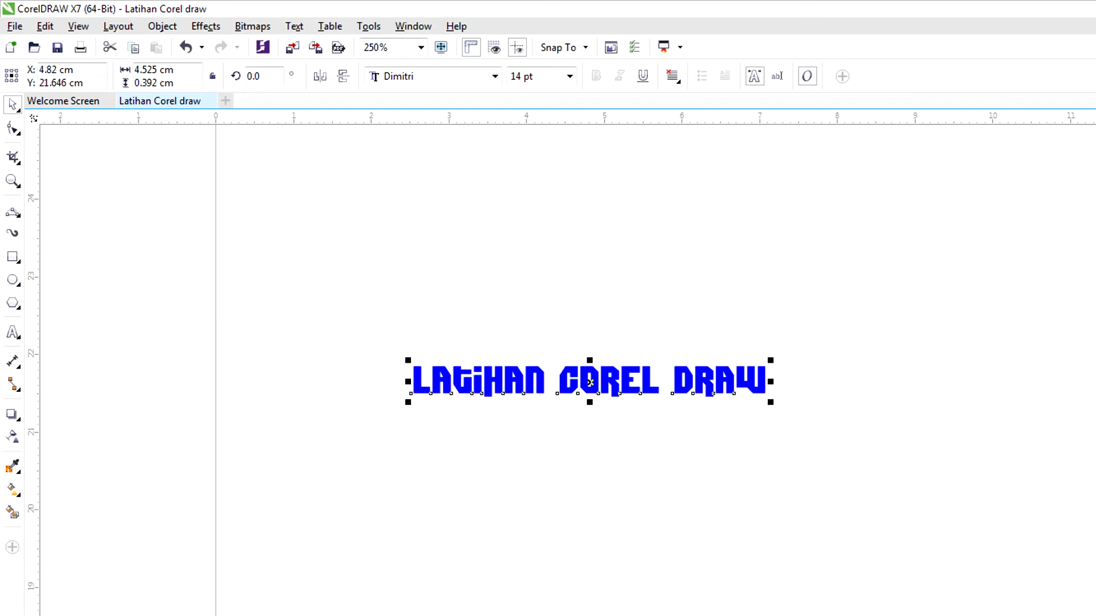
{"action": "left_click", "coordinate": [12, 333]}
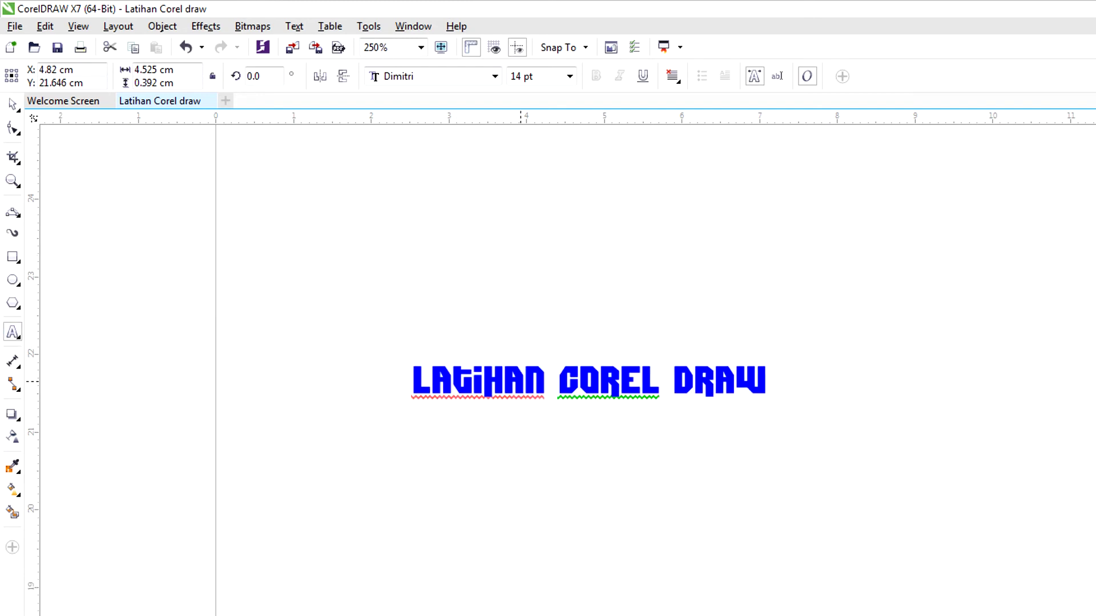
{"action": "left_click_drag", "start_coordinate": [837, 287], "coordinate": [1095, 483]}
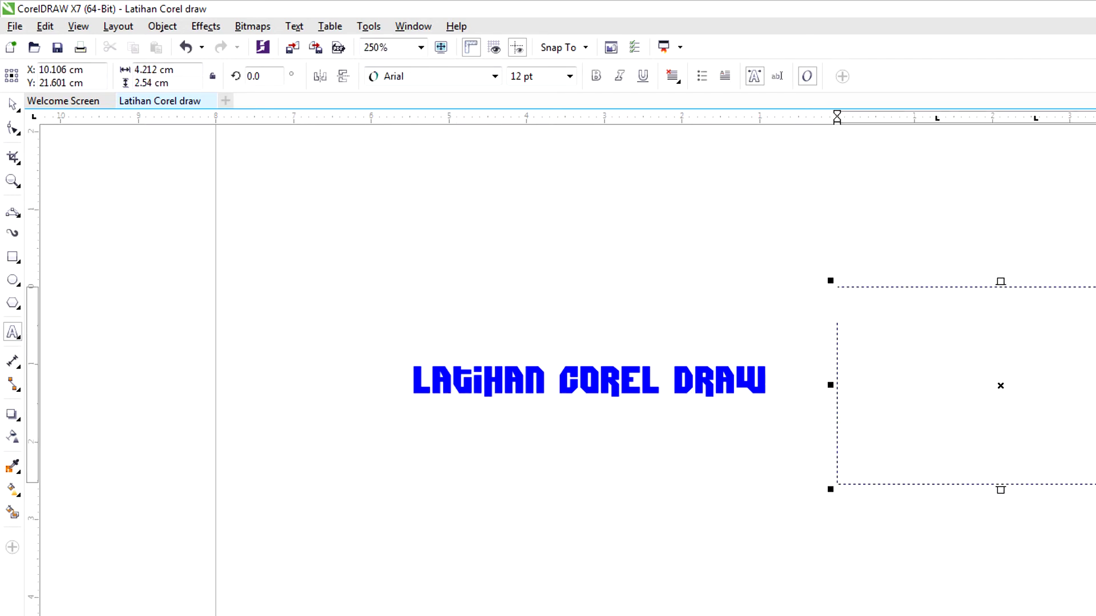
{"action": "type", "text": "123"}
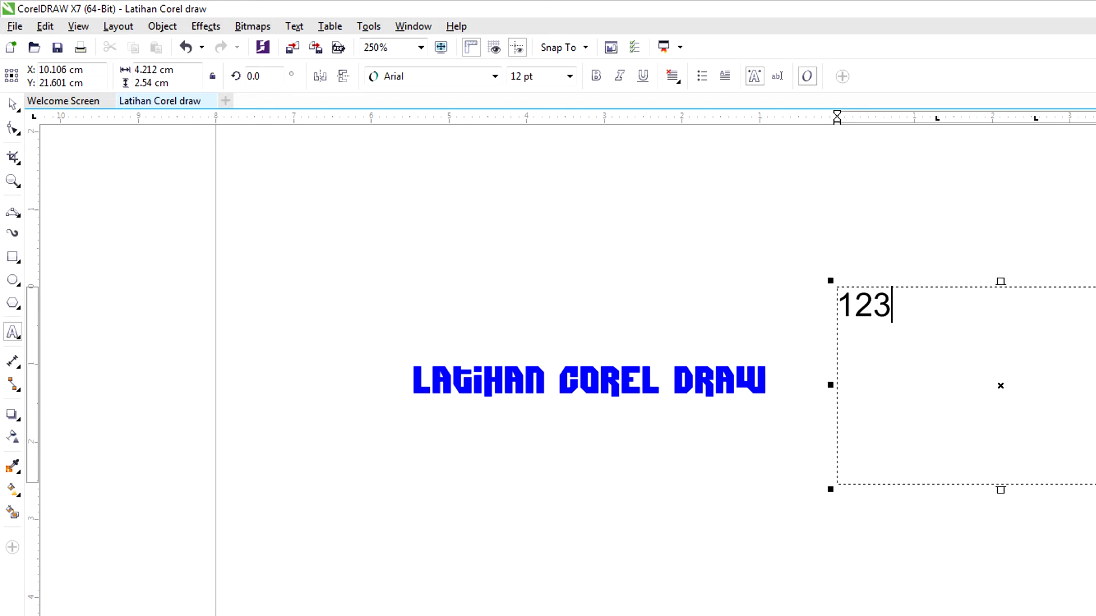
{"action": "type", "text": "45678910"}
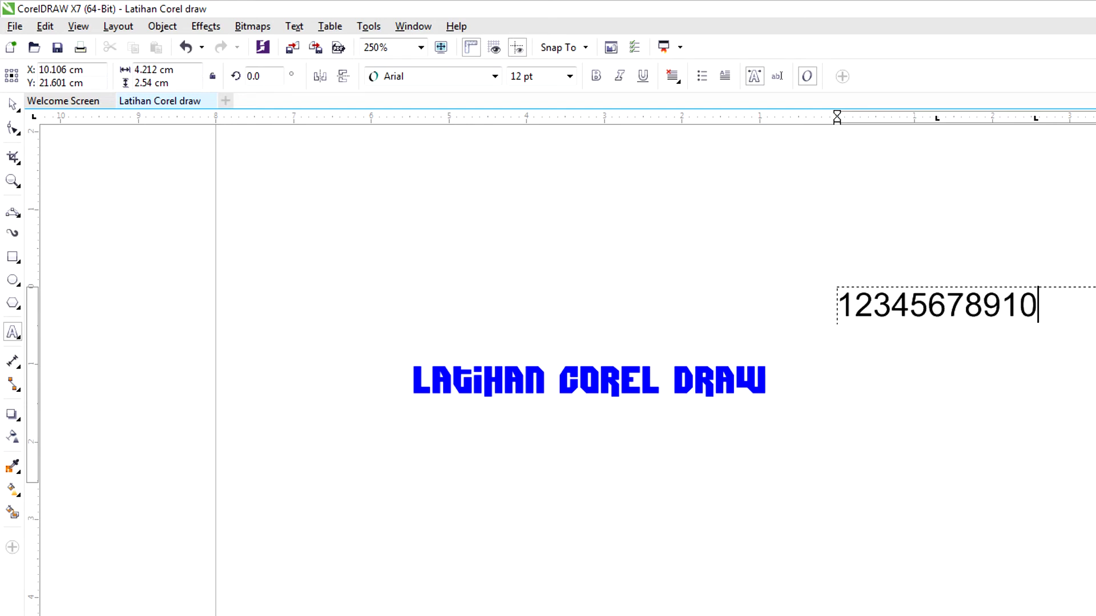
{"action": "type", "text": "12554454646"}
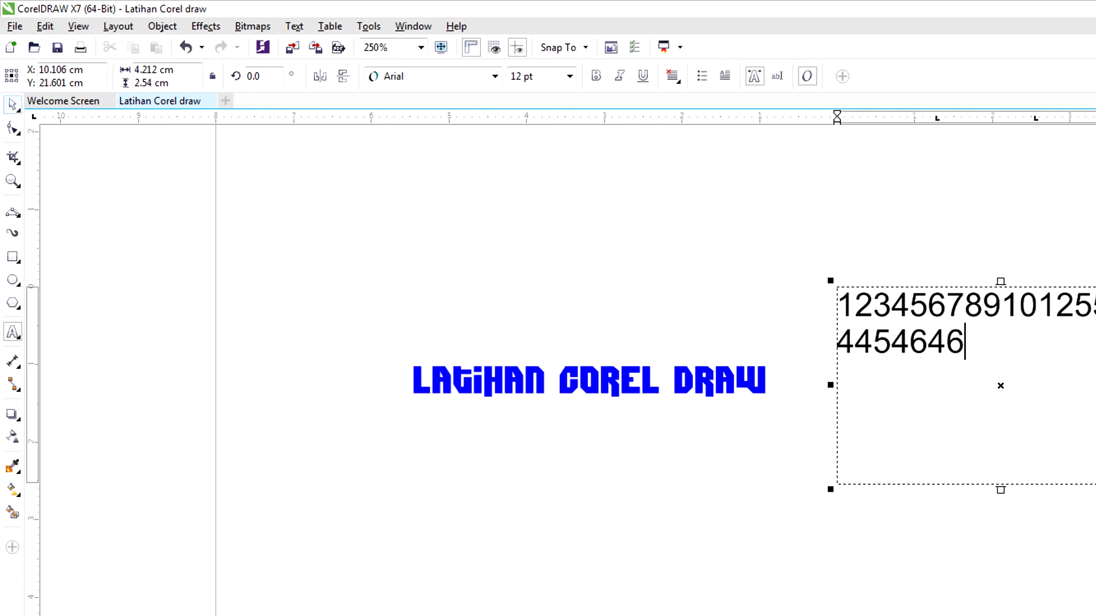
{"action": "left_click", "coordinate": [12, 105]}
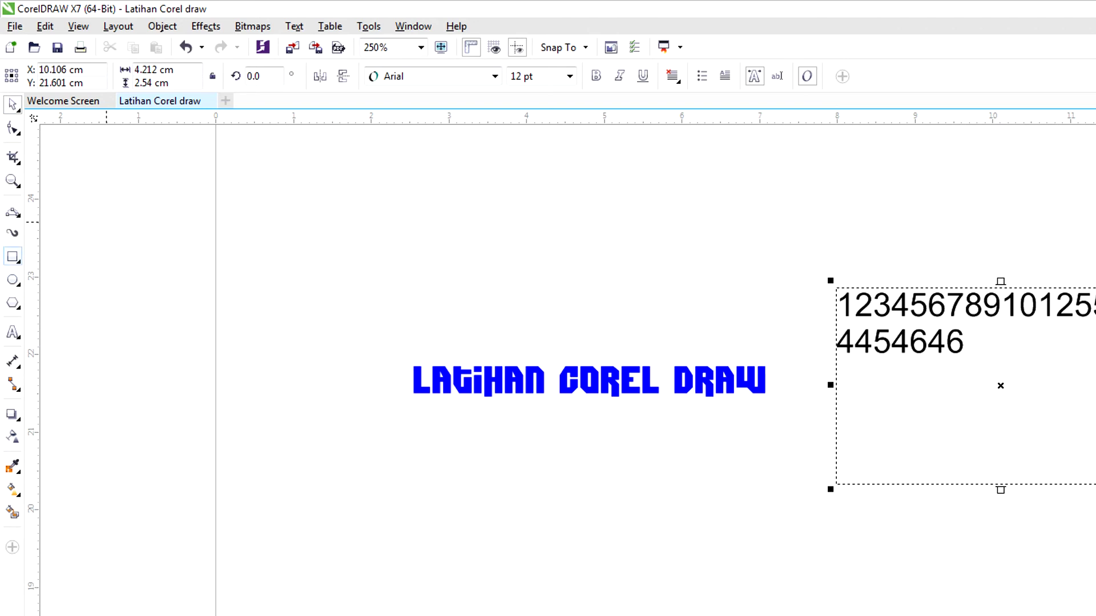
{"action": "left_click", "coordinate": [12, 213]}
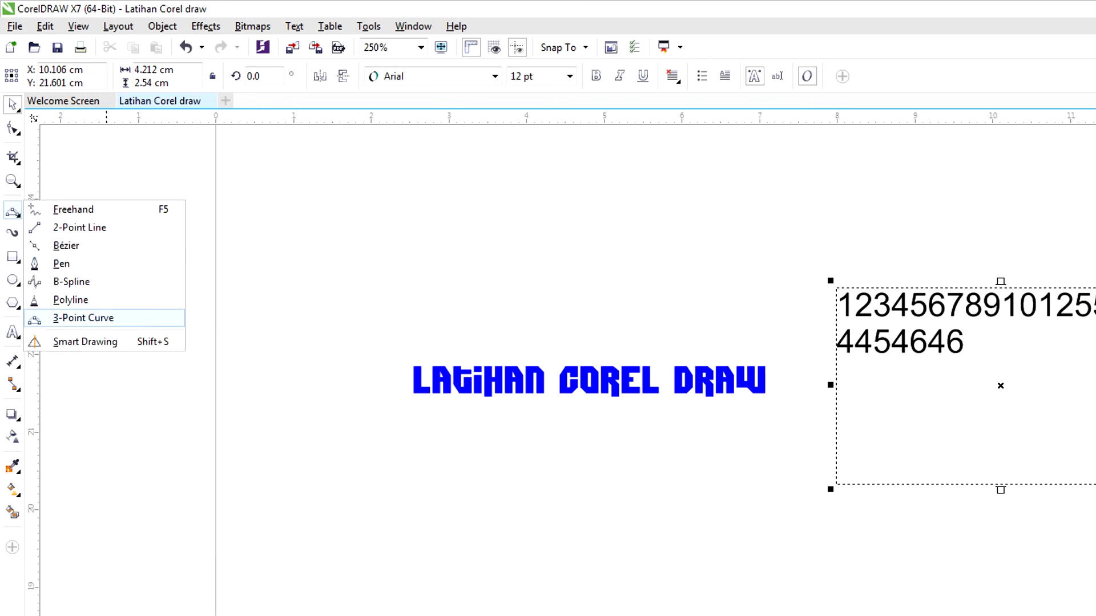
- Draw a 3-Point Curve above the title, arching upward across its full width
{"action": "left_click", "coordinate": [83, 317]}
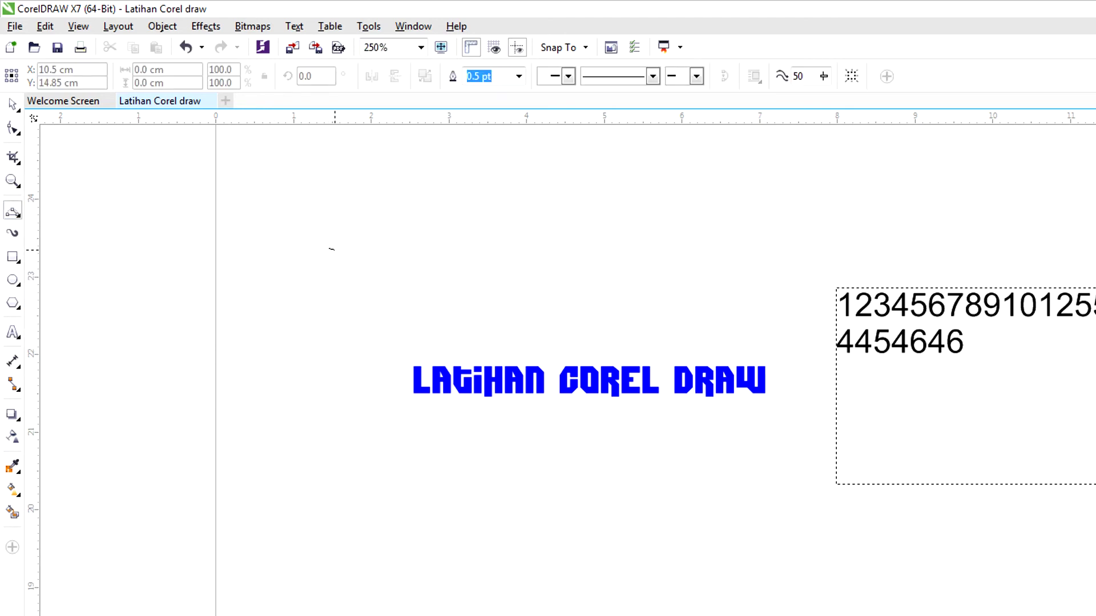
{"action": "left_click_drag", "start_coordinate": [328, 248], "coordinate": [805, 249]}
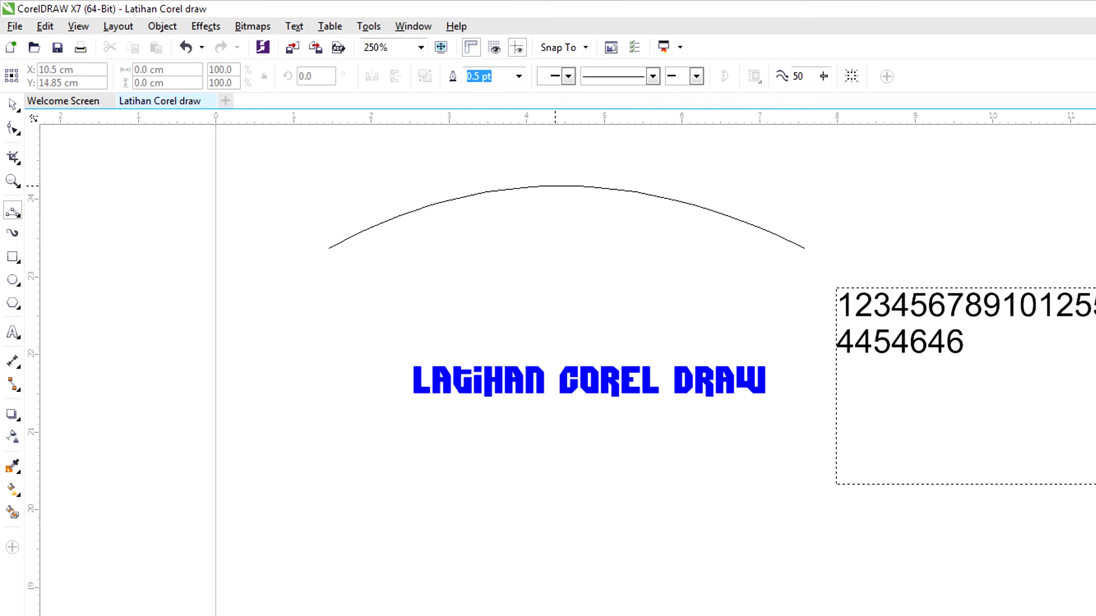
{"action": "left_click", "coordinate": [555, 186]}
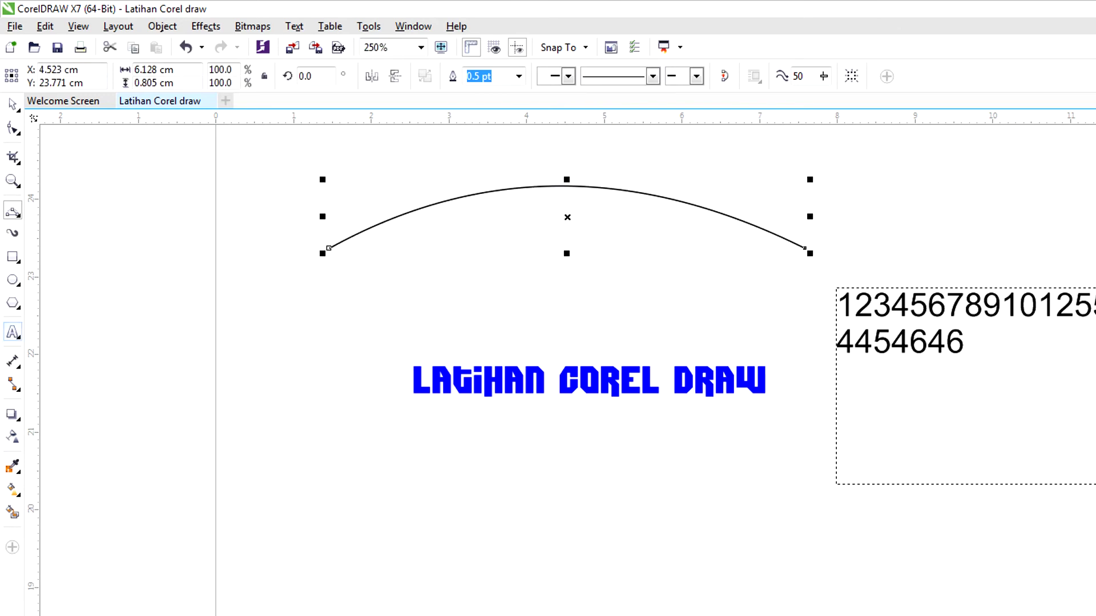
{"action": "left_click", "coordinate": [12, 333]}
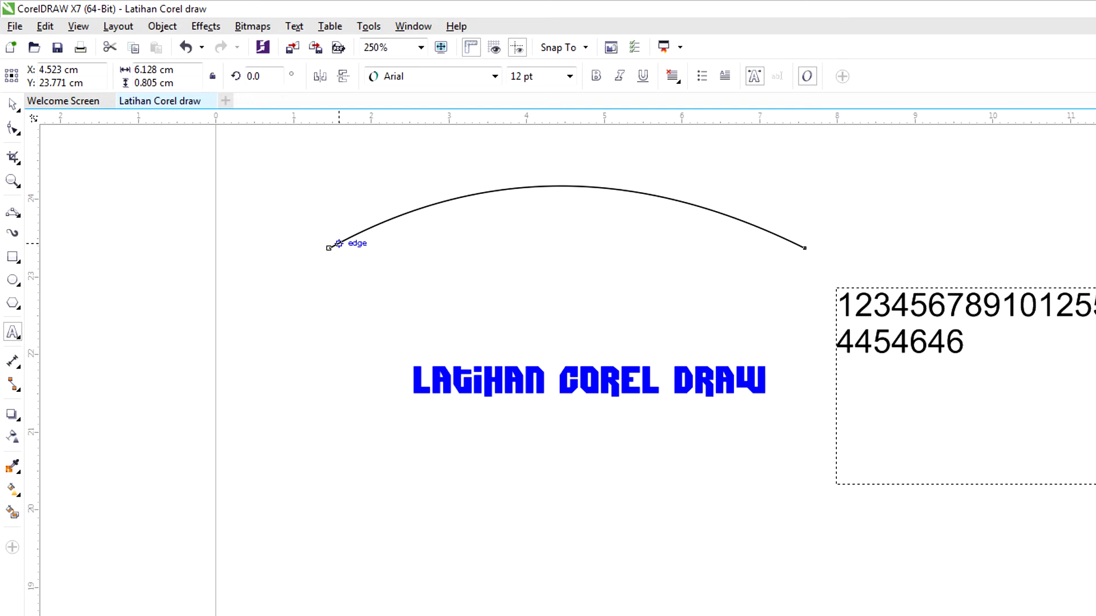
- Type 'Latihan Corel' along the arched curve
{"action": "left_click", "coordinate": [339, 244]}
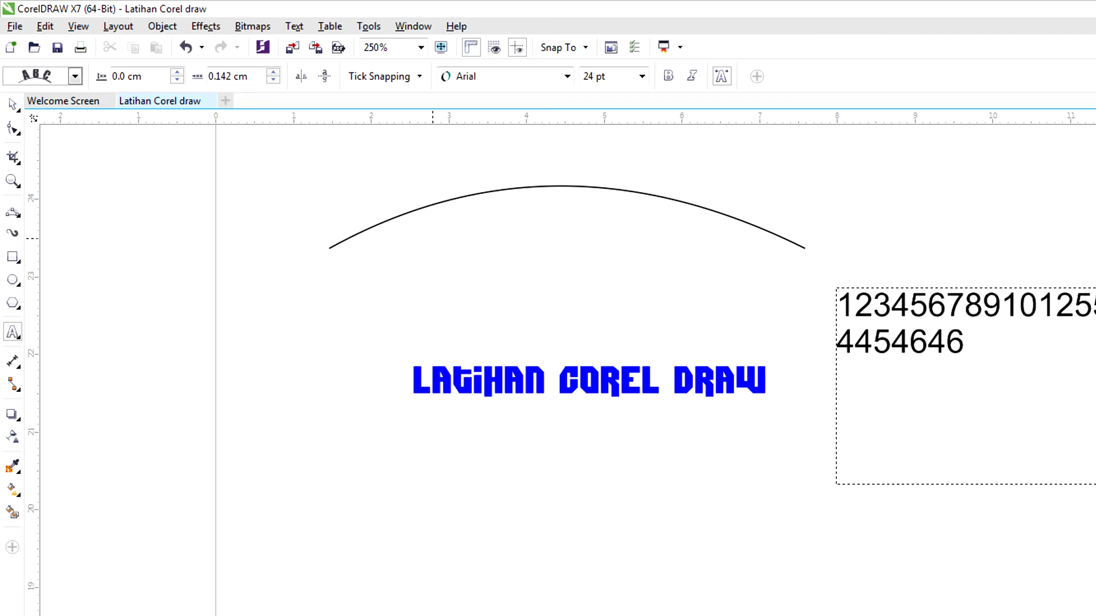
{"action": "type", "text": "Lati"}
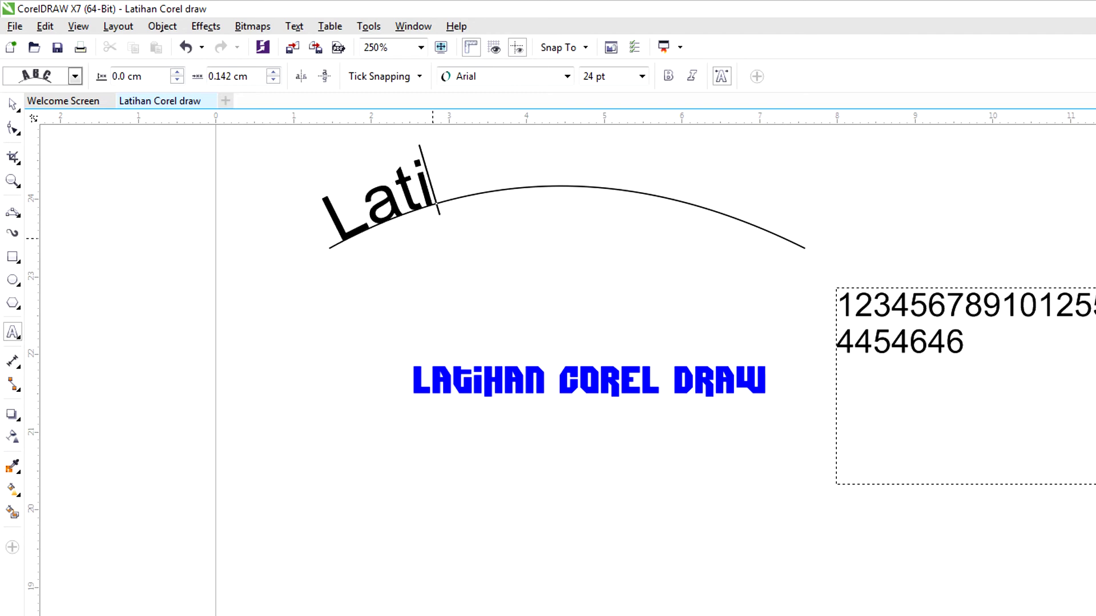
{"action": "type", "text": "han Corel"}
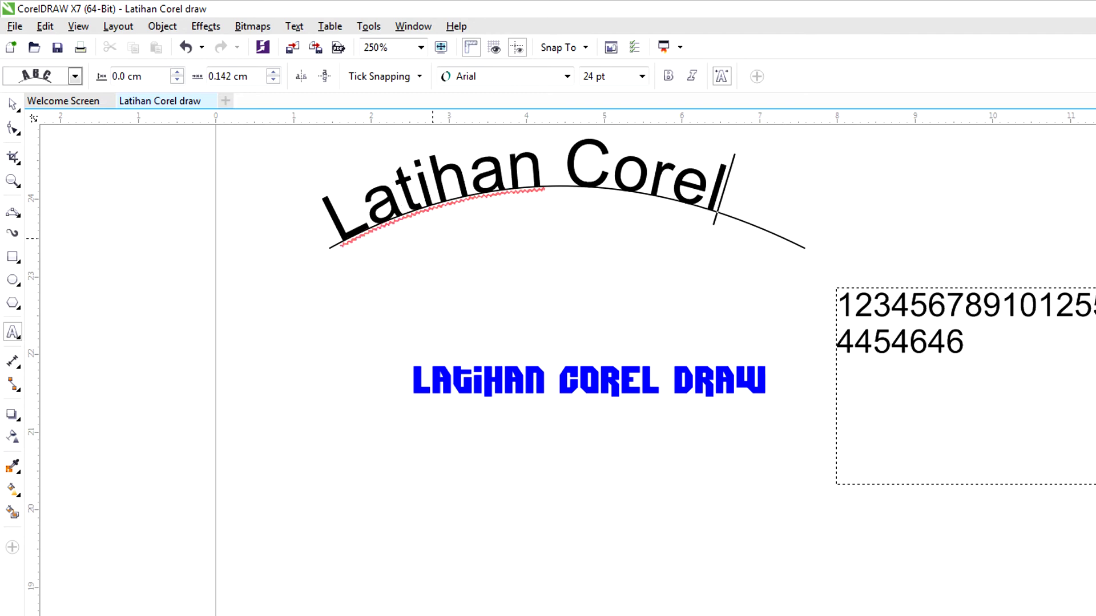
{"action": "key", "text": "Escape"}
- Raise the curved text 0.2 cm off the path and shift it 0.442 cm along it
{"action": "scroll", "coordinate": [564, 251], "scroll_direction": "up", "scroll_amount": 2}
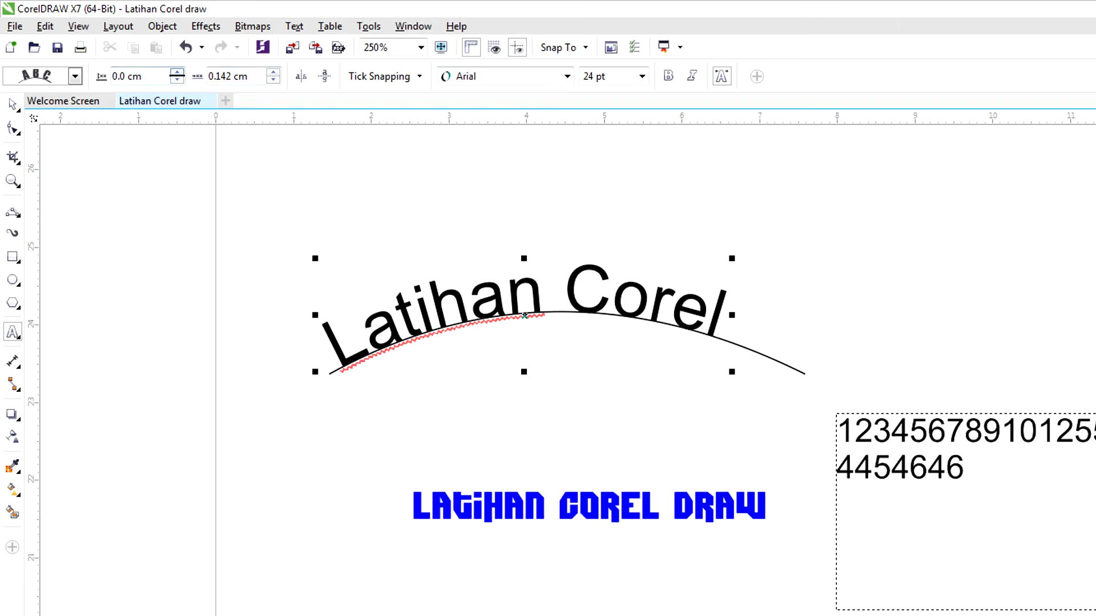
{"action": "left_click", "coordinate": [177, 72]}
{"action": "left_click", "coordinate": [177, 72]}
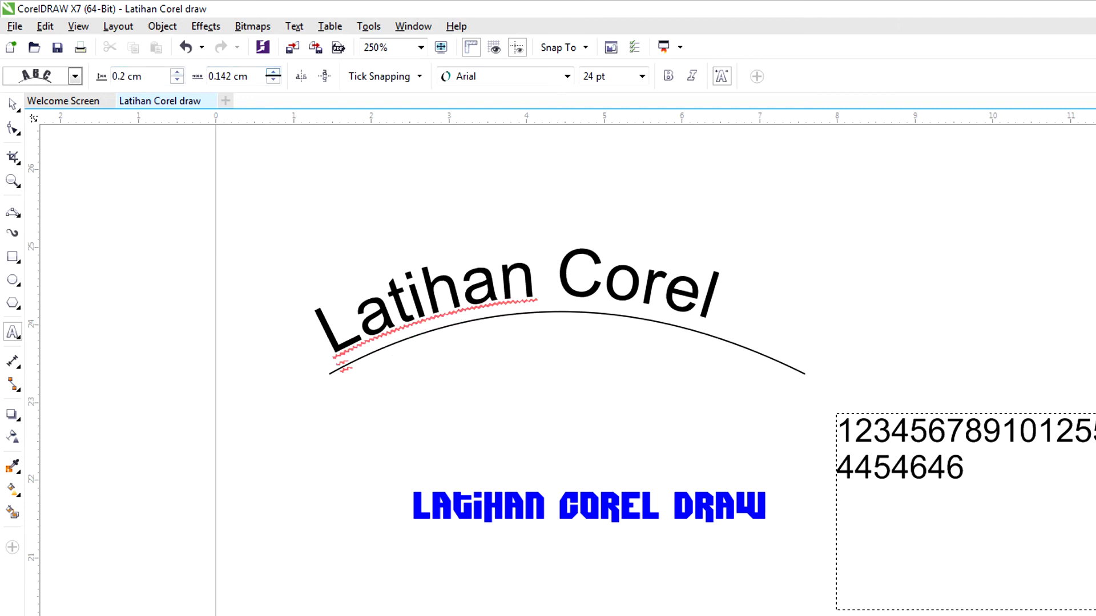
{"action": "left_click", "coordinate": [273, 72]}
{"action": "left_click", "coordinate": [273, 72]}
{"action": "left_click", "coordinate": [274, 72]}
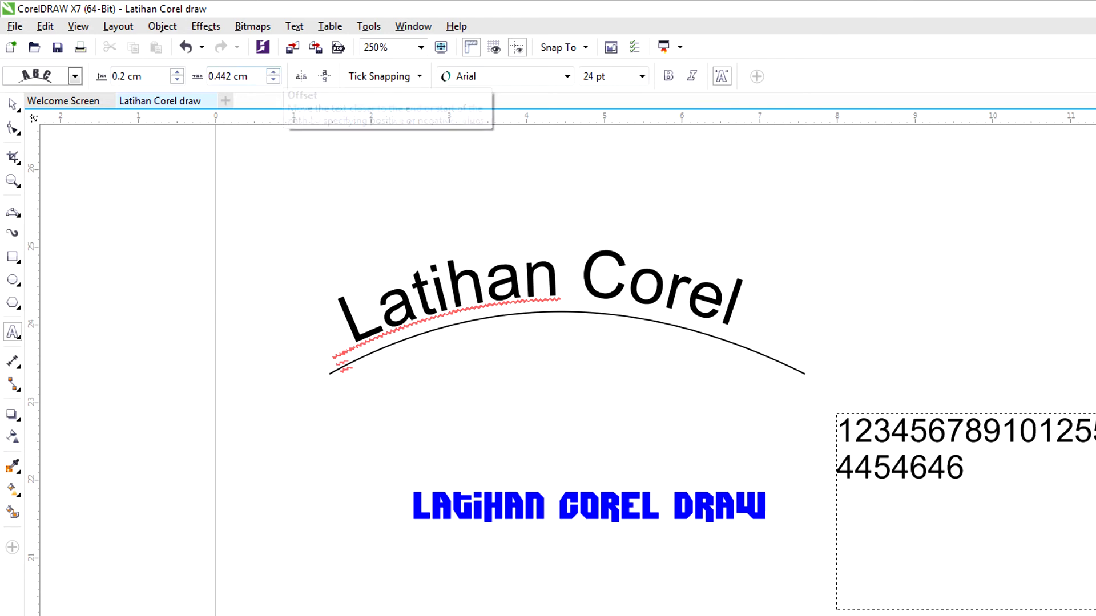
- Select the arc beneath the text on its own and show its nodes with F10
{"action": "left_click", "coordinate": [12, 104]}
{"action": "left_click", "coordinate": [501, 178]}
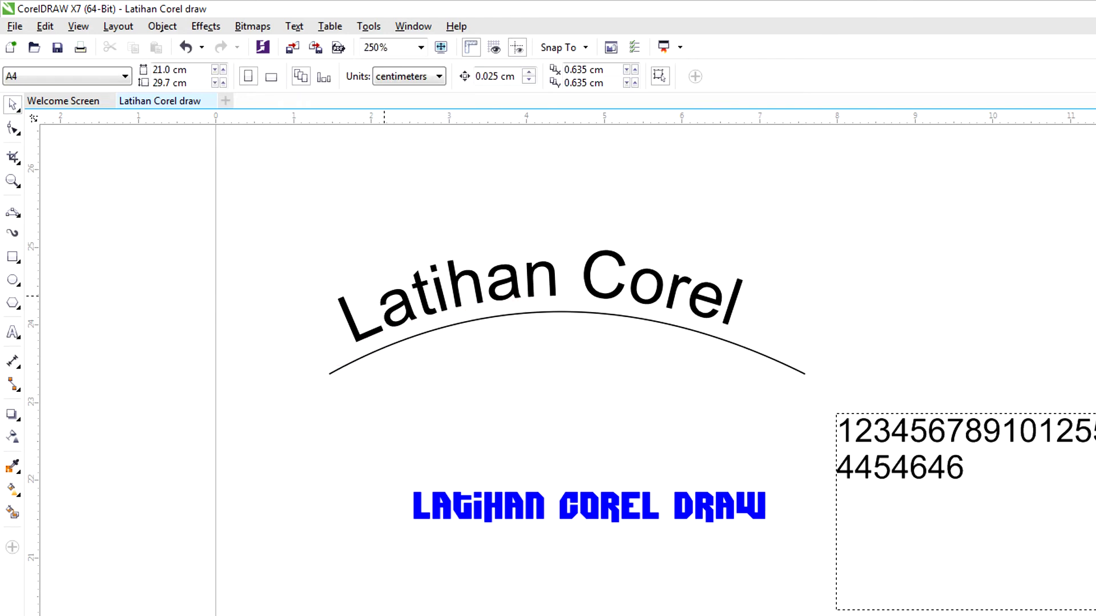
{"action": "left_click", "coordinate": [390, 344]}
{"action": "key", "text": "F10"}
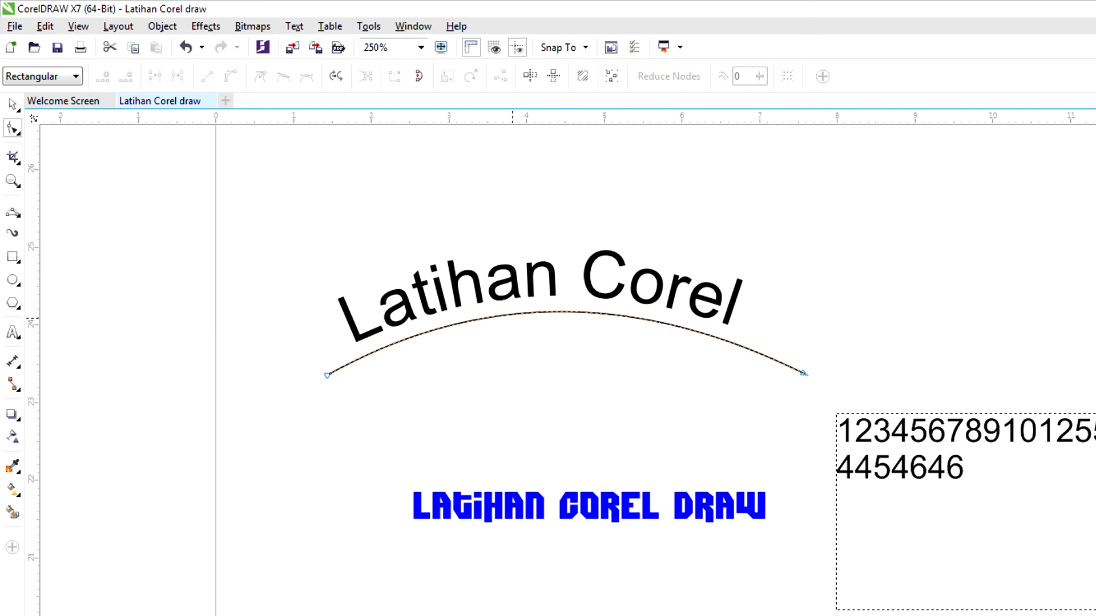
- Delete the arched guide curve under 'Latihan Corel', keeping the text's curved shape
{"action": "key", "text": "Delete"}
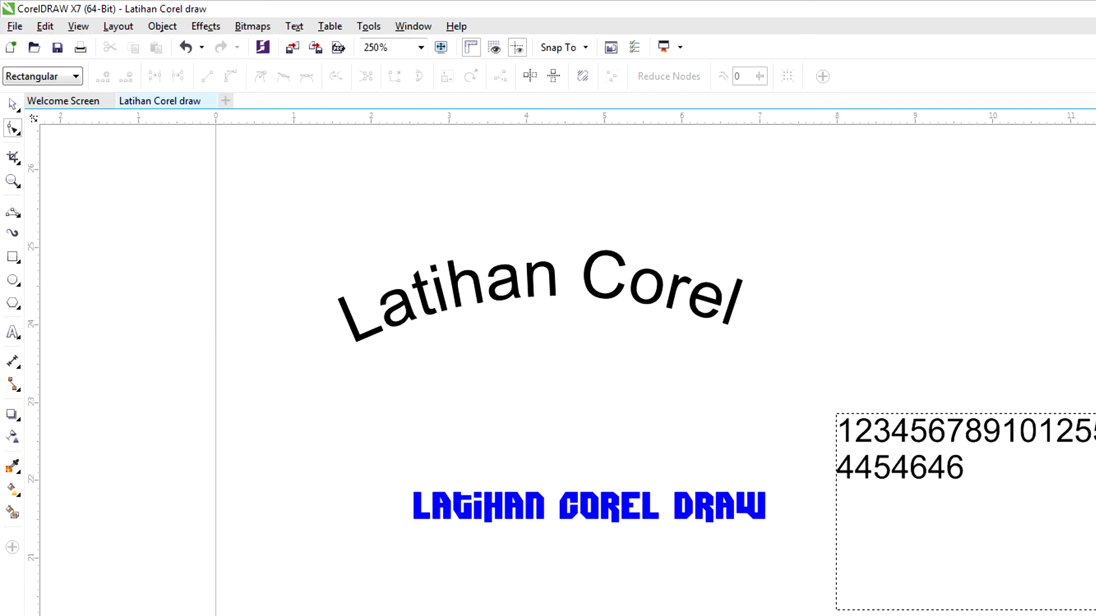
{"action": "left_click", "coordinate": [12, 104]}
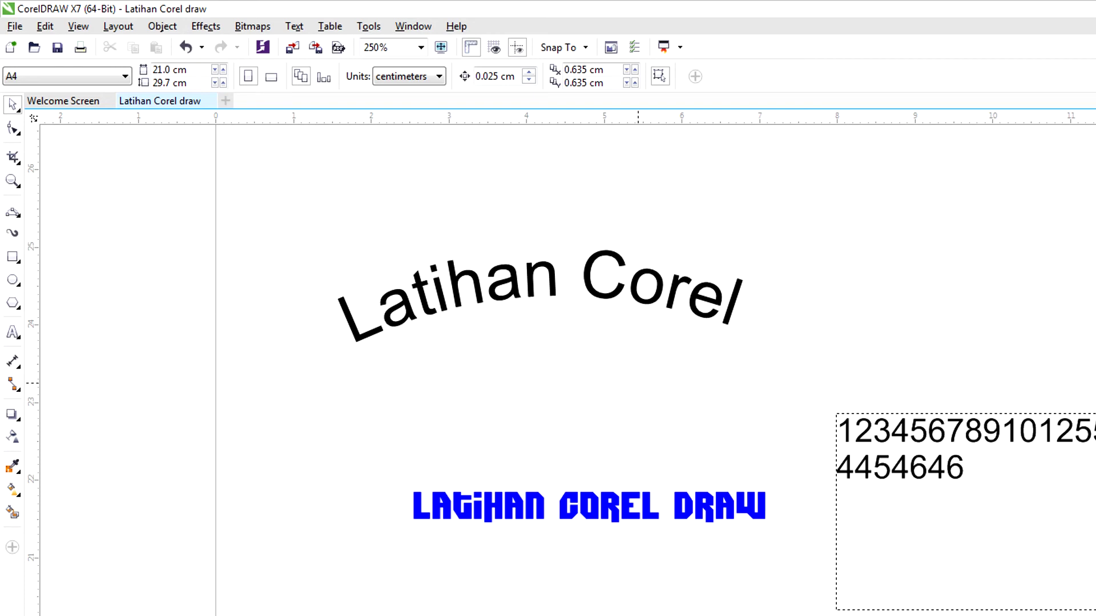
{"action": "scroll", "coordinate": [561, 366], "scroll_direction": "down", "scroll_amount": 5}
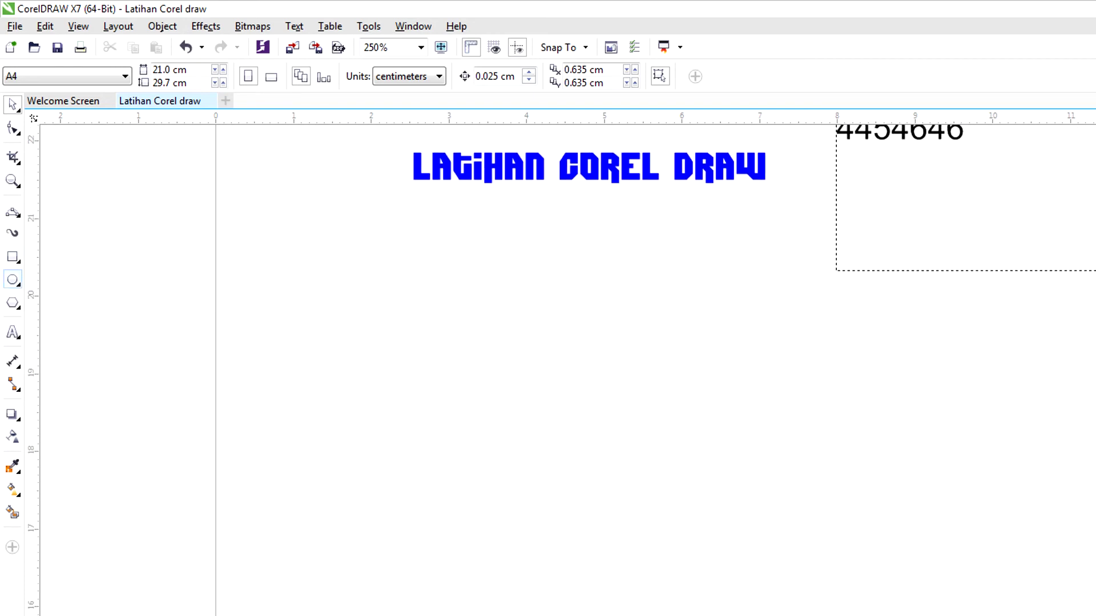
- Draw a roughly 2.25 cm circle below the heading and fill it solid blue
{"action": "left_click", "coordinate": [13, 279]}
{"action": "left_click_drag", "start_coordinate": [583, 282], "coordinate": [733, 431]}
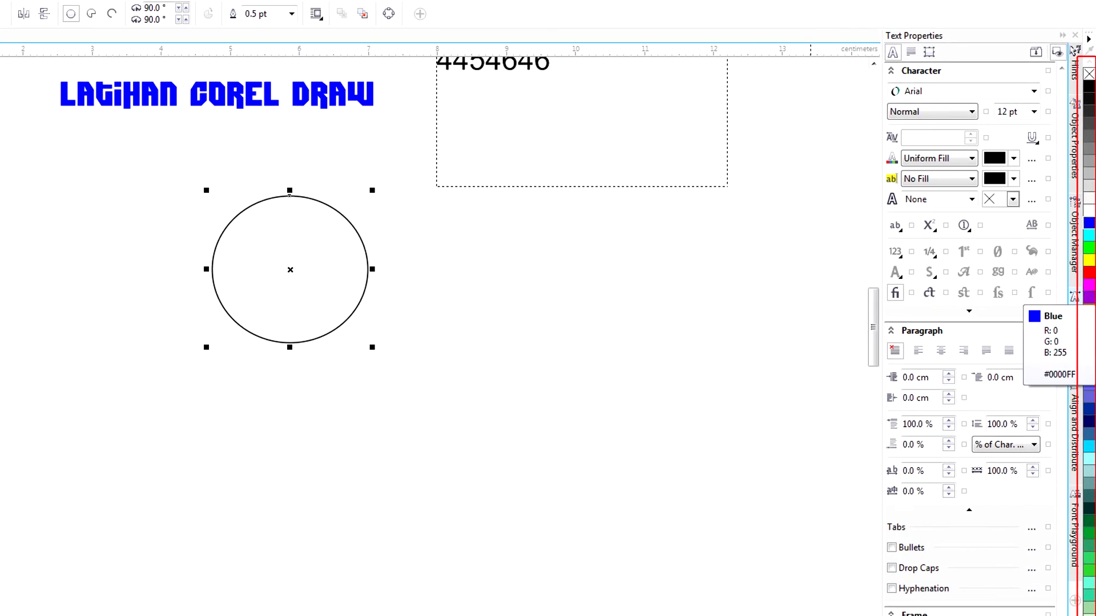
{"action": "left_click", "coordinate": [1089, 222]}
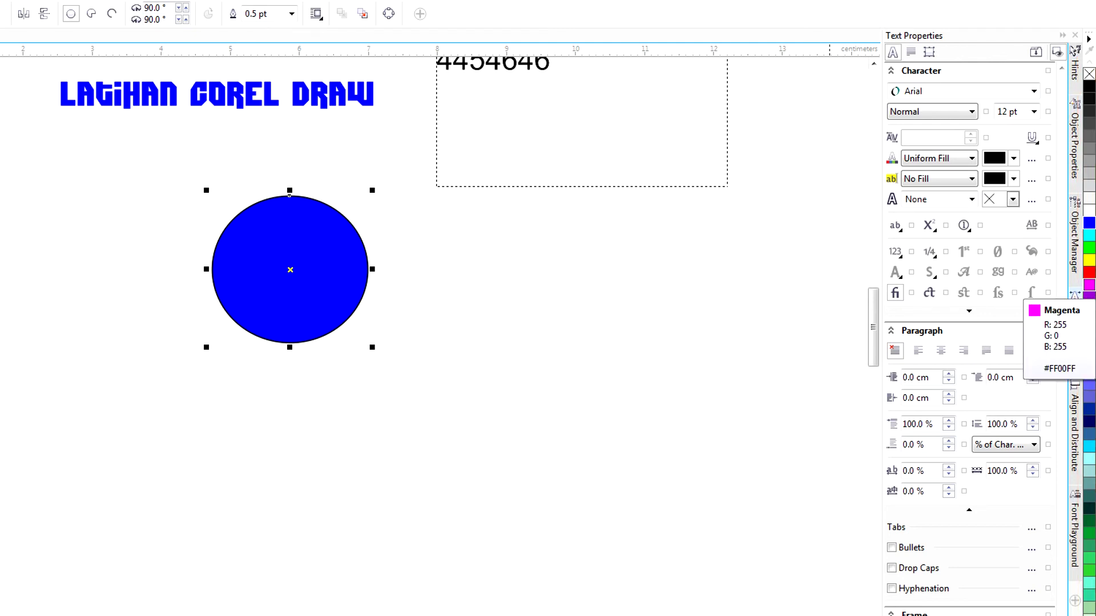
- Give the circle a 1.5 pt magenta outline and change its fill from blue to cyan
{"action": "right_click", "coordinate": [1088, 284]}
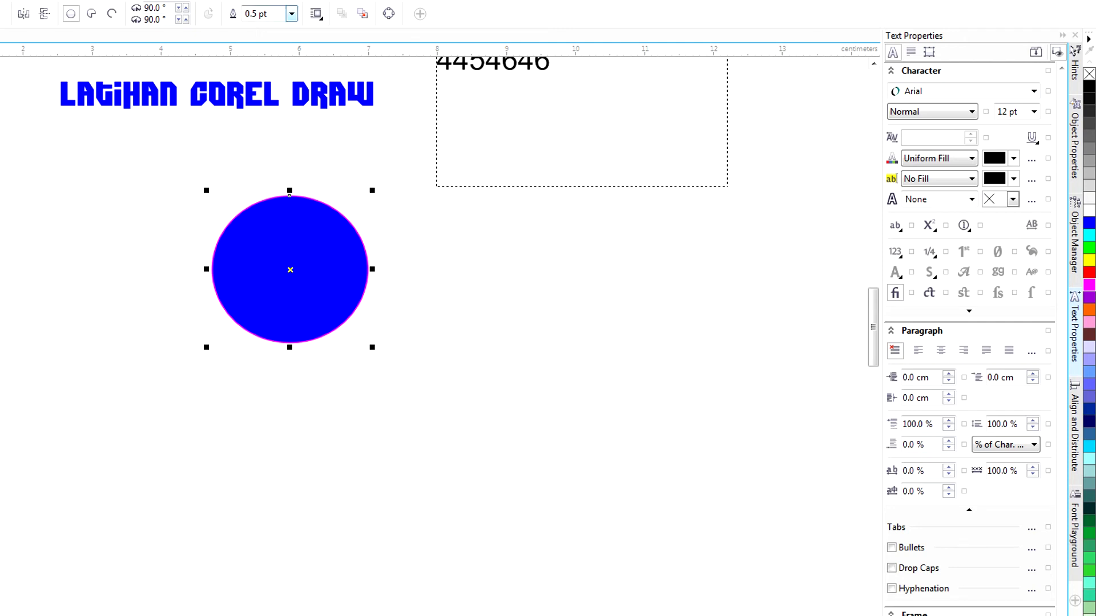
{"action": "left_click", "coordinate": [291, 14]}
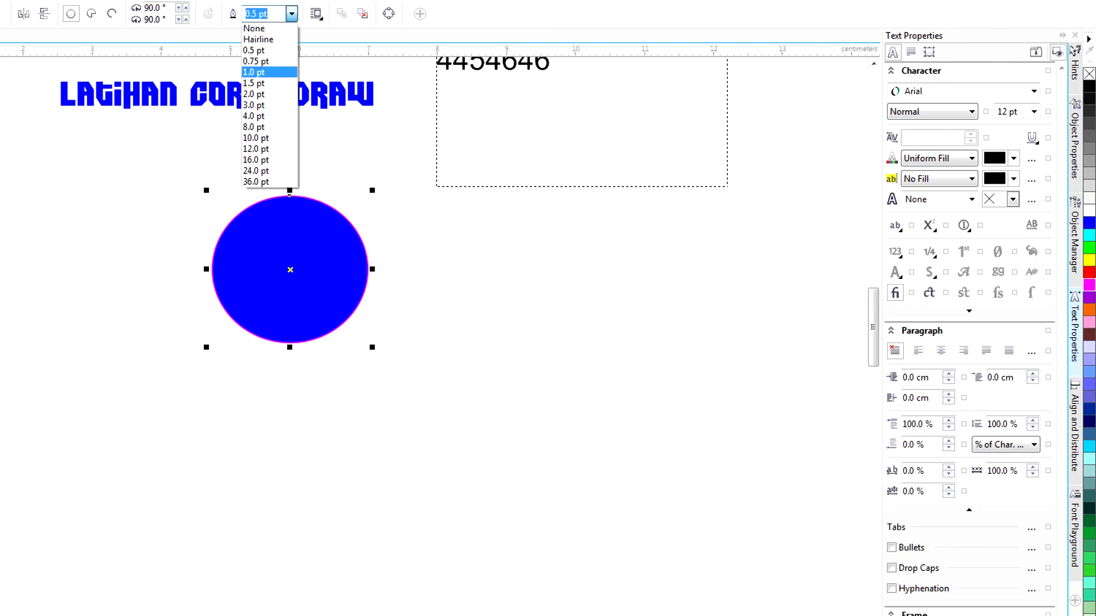
{"action": "left_click", "coordinate": [259, 83]}
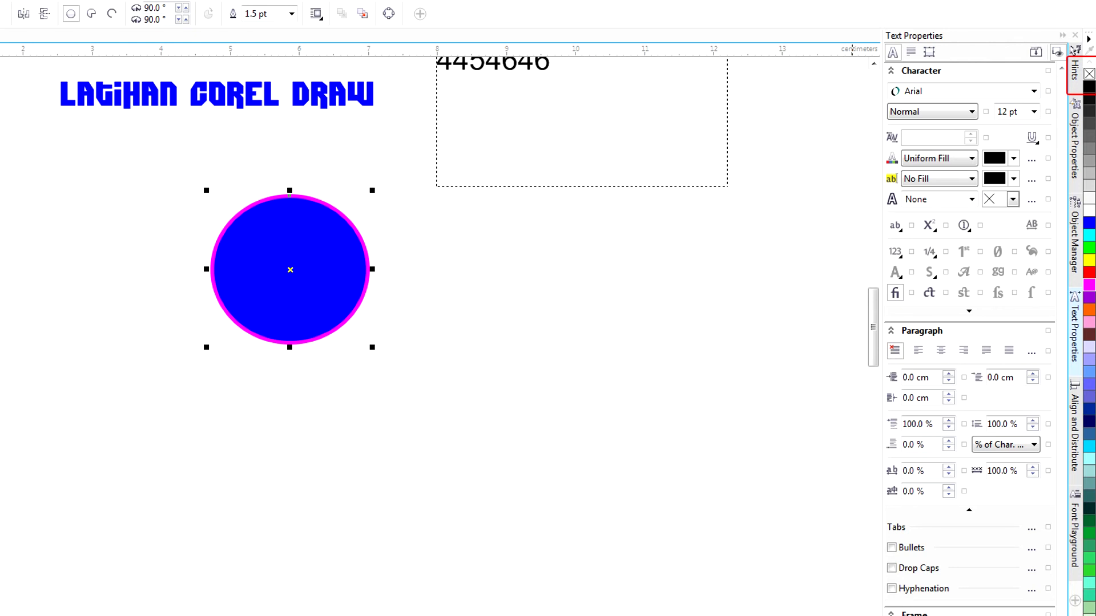
{"action": "left_click", "coordinate": [1089, 74]}
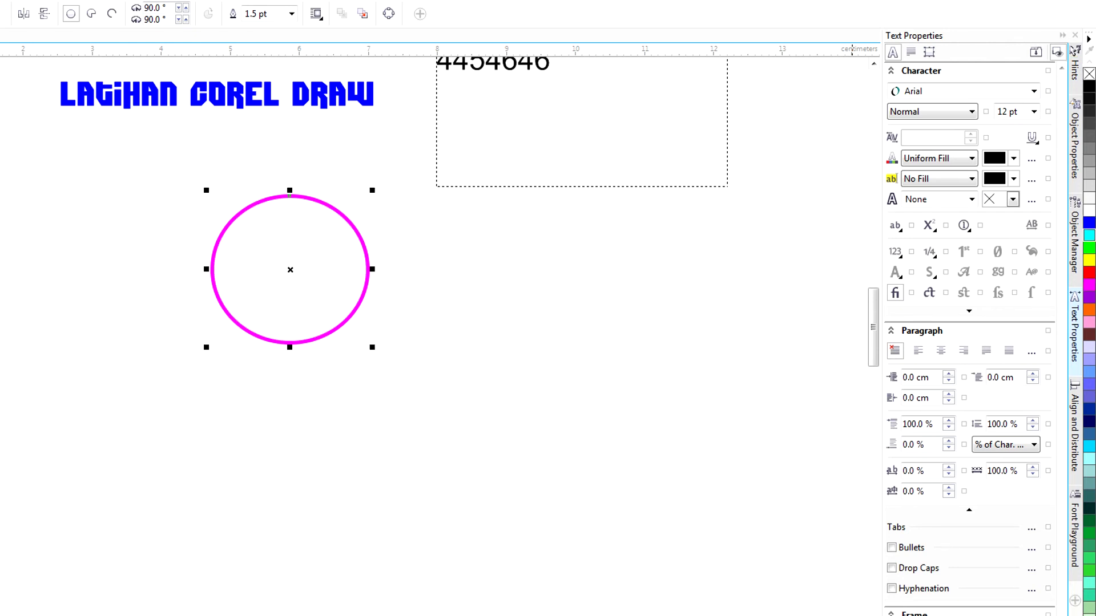
{"action": "left_click", "coordinate": [1089, 235]}
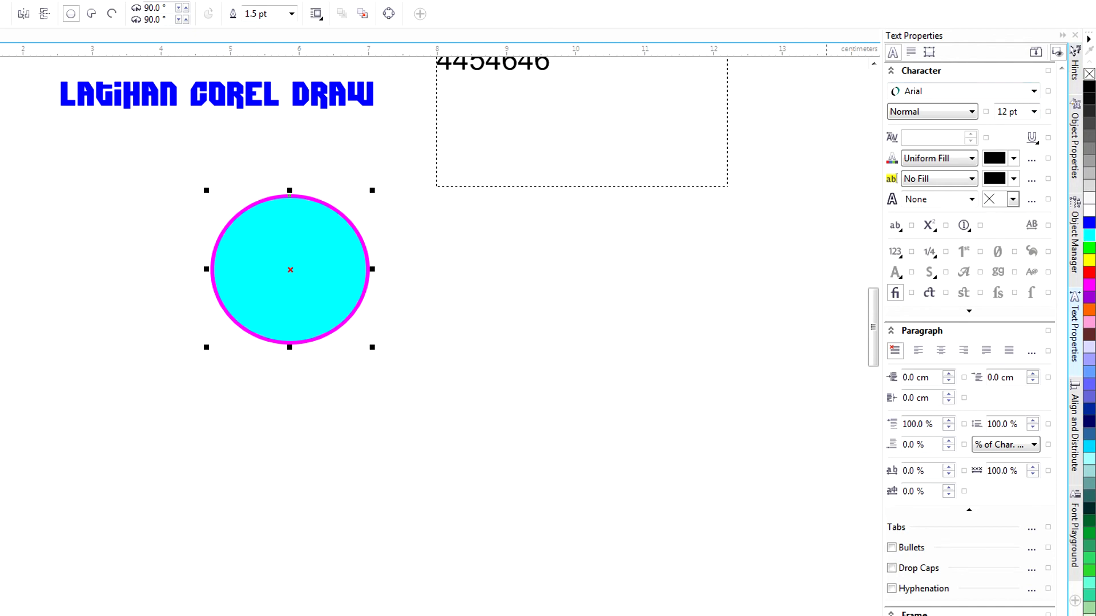
- Remove the cyan circle's outline and bring up the interactive effects list
{"action": "right_click", "coordinate": [1089, 73]}
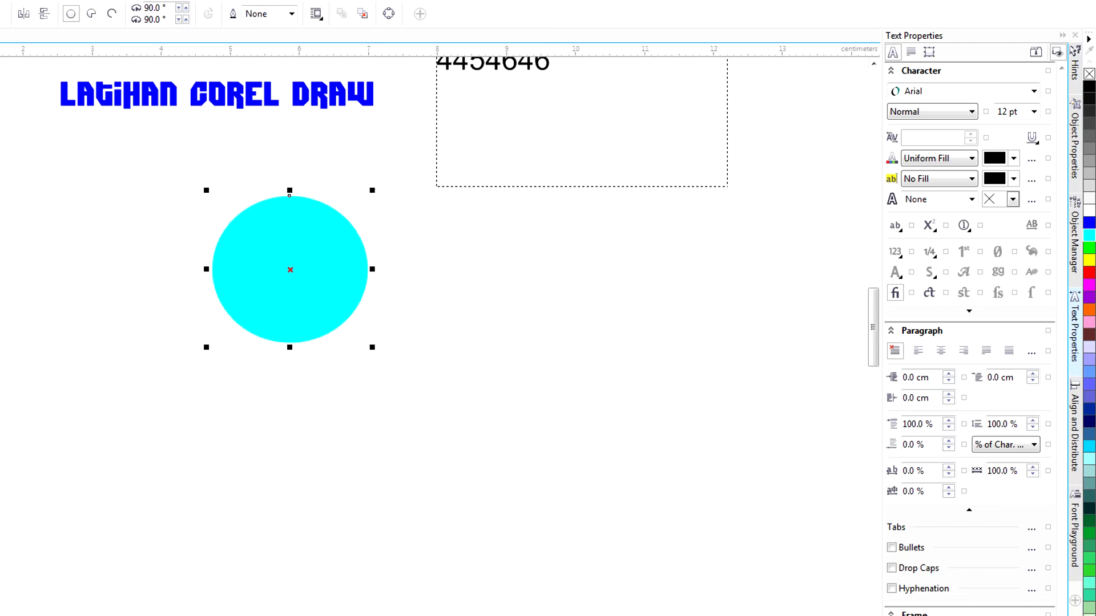
{"action": "left_click_drag", "start_coordinate": [874, 327], "coordinate": [874, 310]}
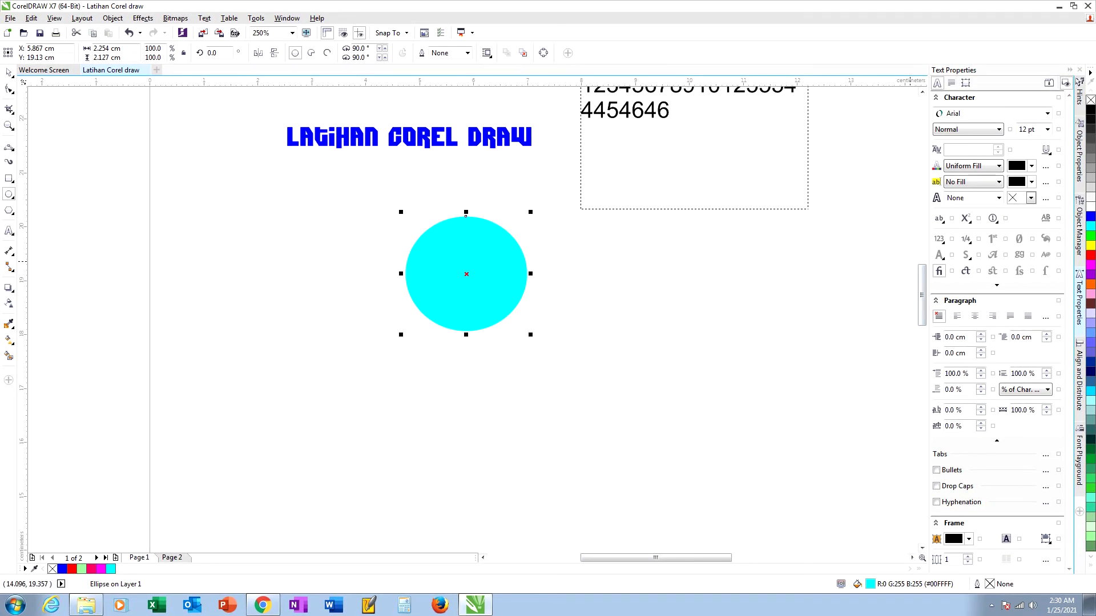
{"action": "left_click", "coordinate": [10, 289]}
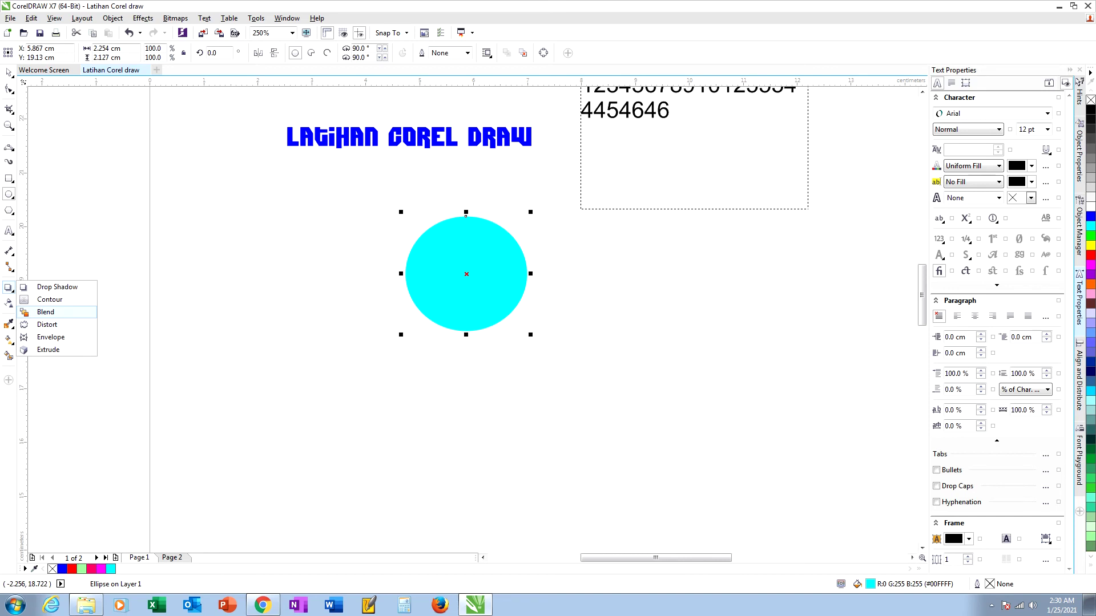
- Move the cyan circle left, beneath the start of the blue heading
{"action": "left_click", "coordinate": [45, 312]}
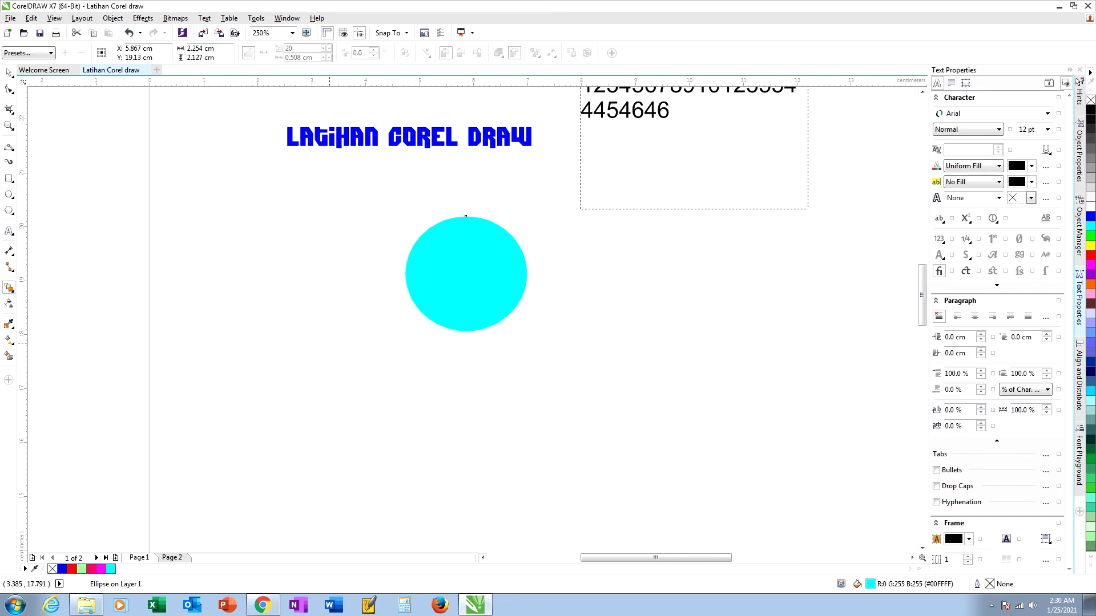
{"action": "left_click", "coordinate": [8, 73]}
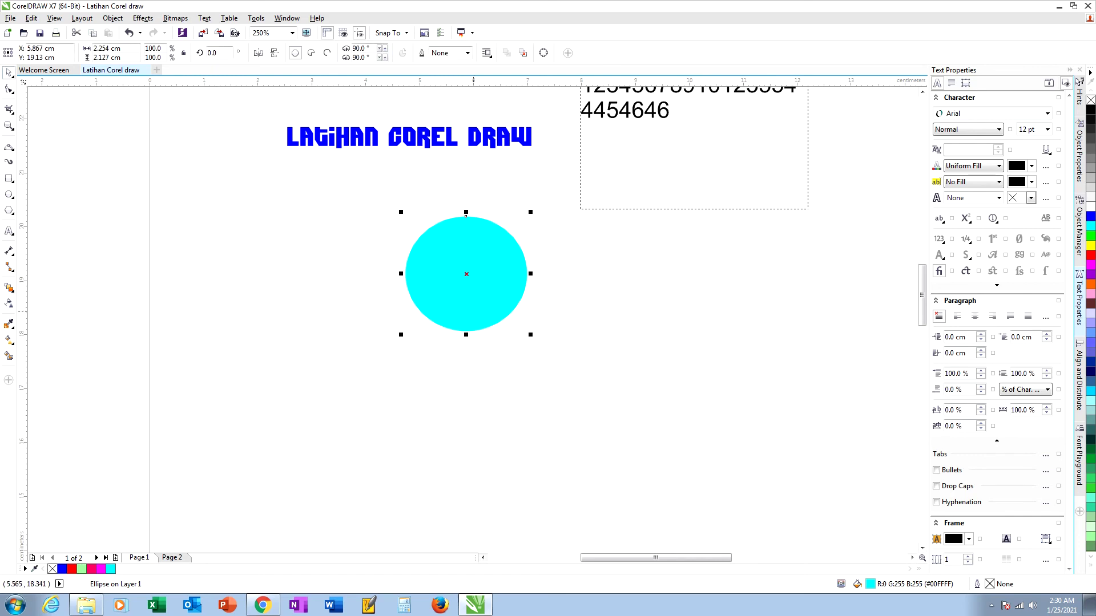
{"action": "left_click_drag", "start_coordinate": [472, 283], "coordinate": [306, 287]}
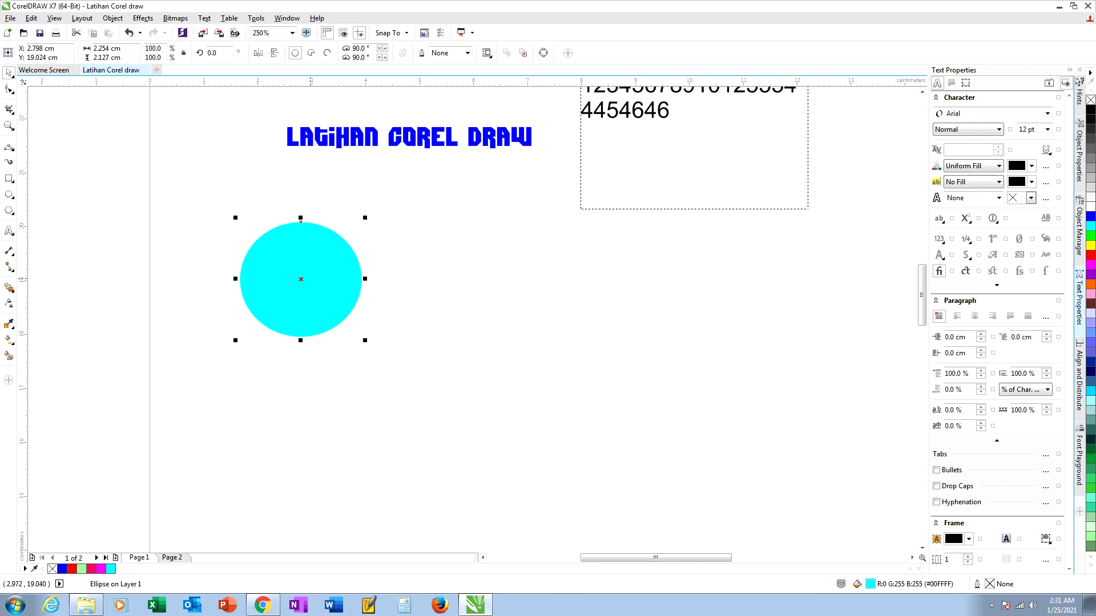
{"action": "key", "text": "F7"}
- Draw a smaller red circle with no outline to the right of the cyan circle
{"action": "left_click_drag", "start_coordinate": [555, 258], "coordinate": [601, 309]}
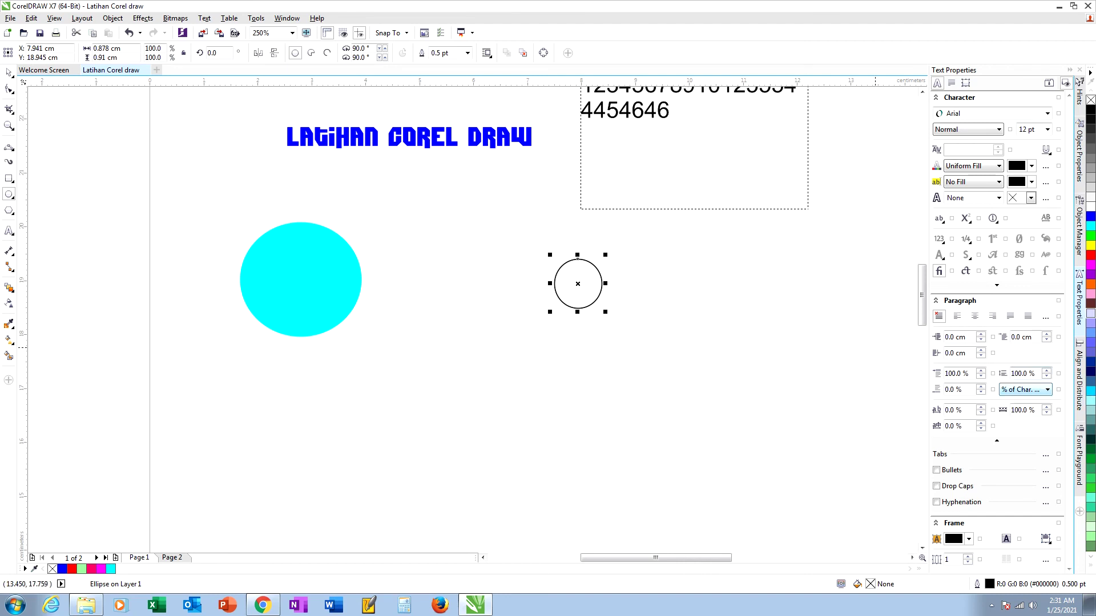
{"action": "left_click", "coordinate": [1090, 255]}
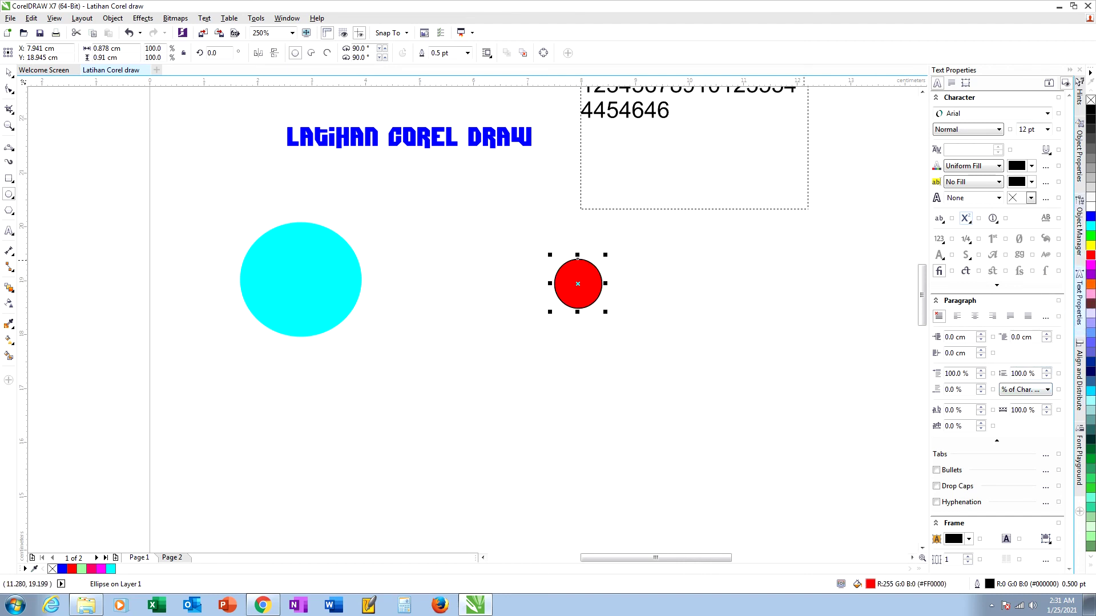
{"action": "right_click", "coordinate": [1090, 100]}
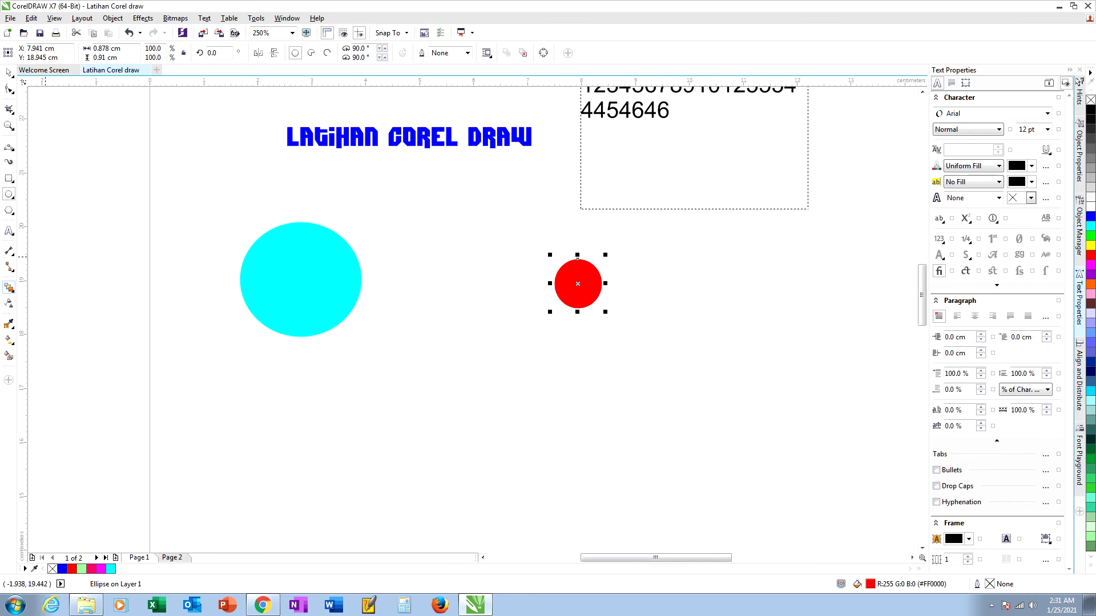
{"action": "left_click", "coordinate": [9, 288]}
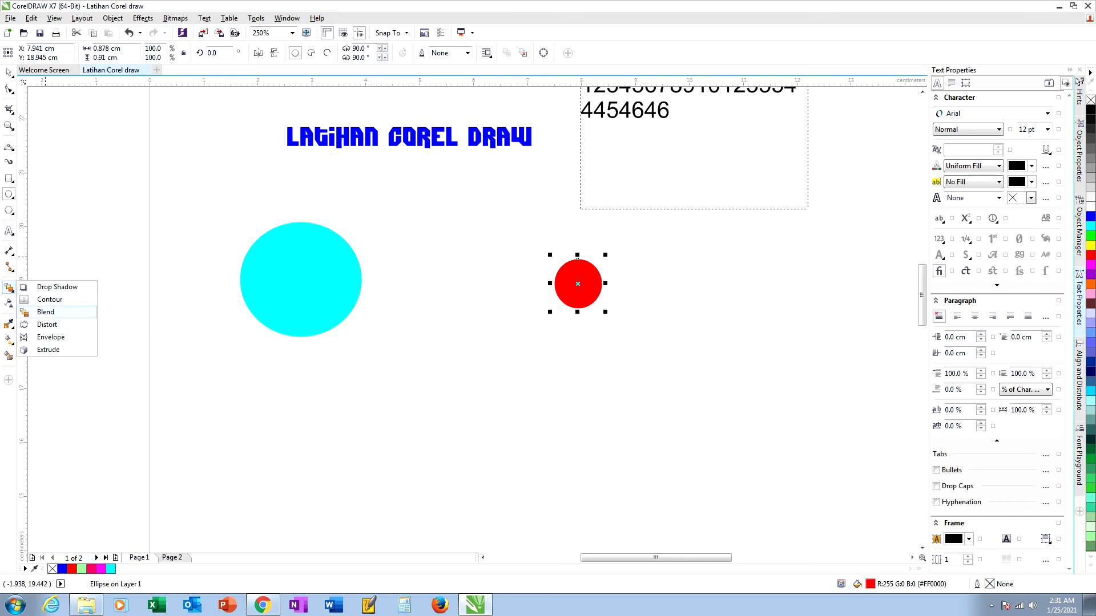
- Blend the cyan circle into the red one in 20 steps, then draw a small square below
{"action": "left_click", "coordinate": [46, 312]}
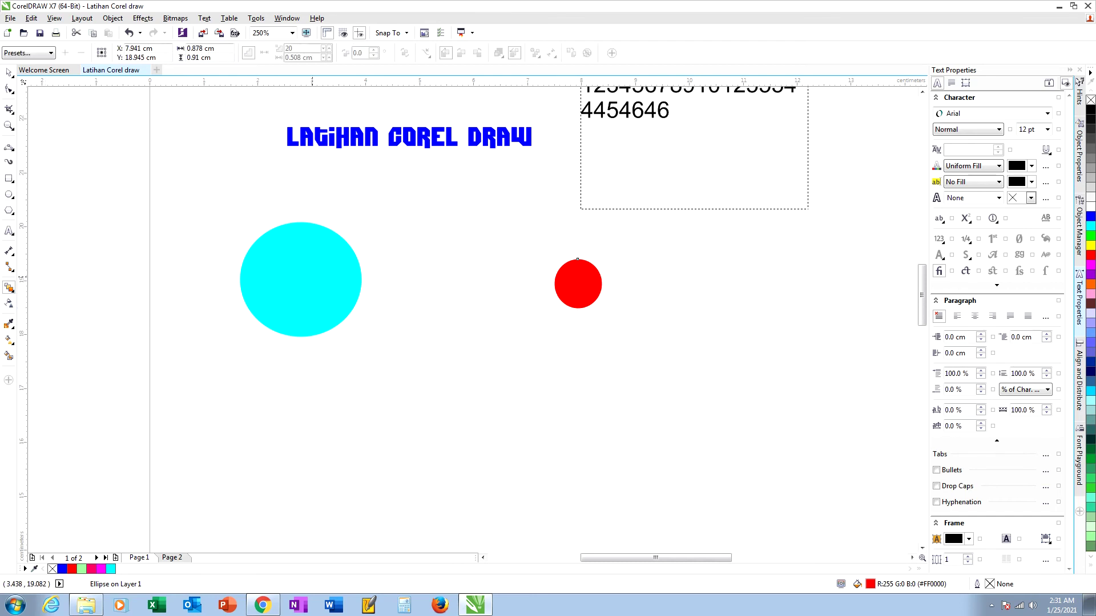
{"action": "left_click_drag", "start_coordinate": [301, 278], "coordinate": [577, 283]}
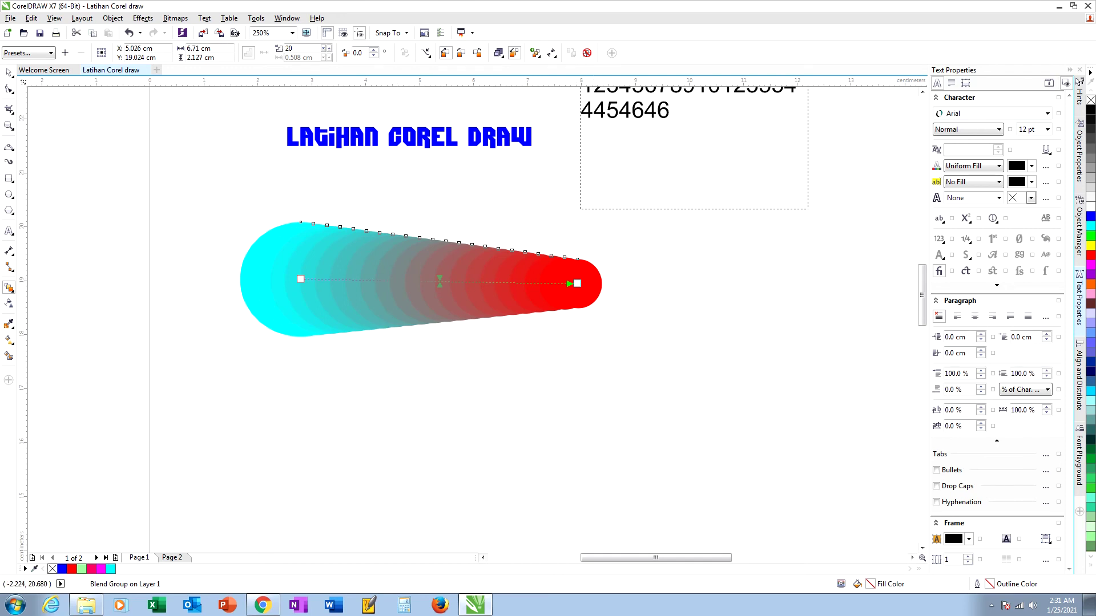
{"action": "left_click", "coordinate": [9, 178]}
{"action": "left_click_drag", "start_coordinate": [260, 402], "coordinate": [307, 446]}
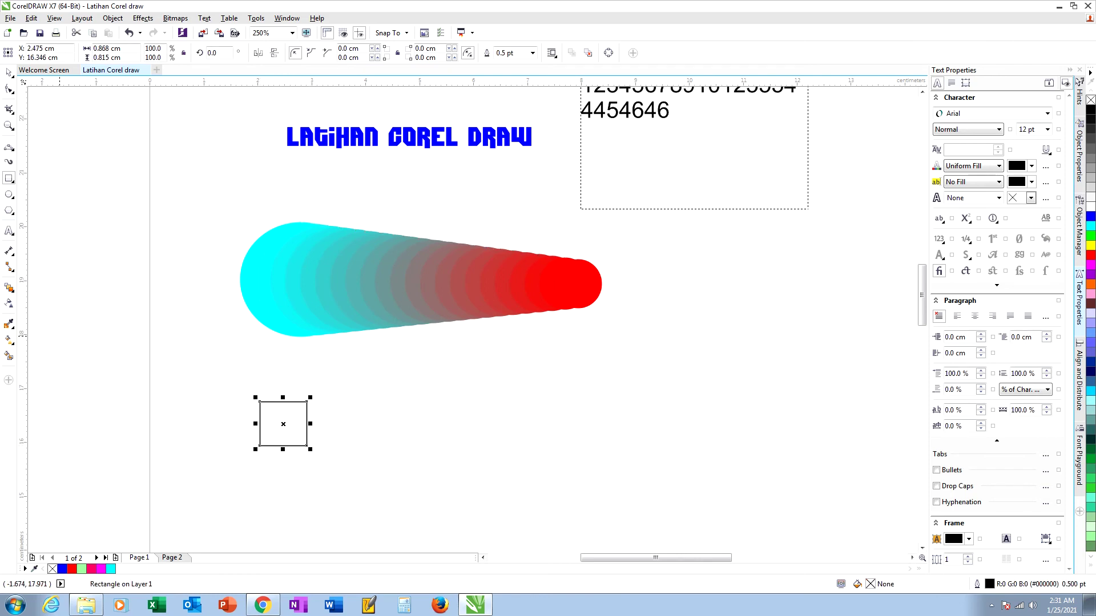
- Draw a small pentagon beside the square and fill it dark navy
{"action": "key", "text": "y"}
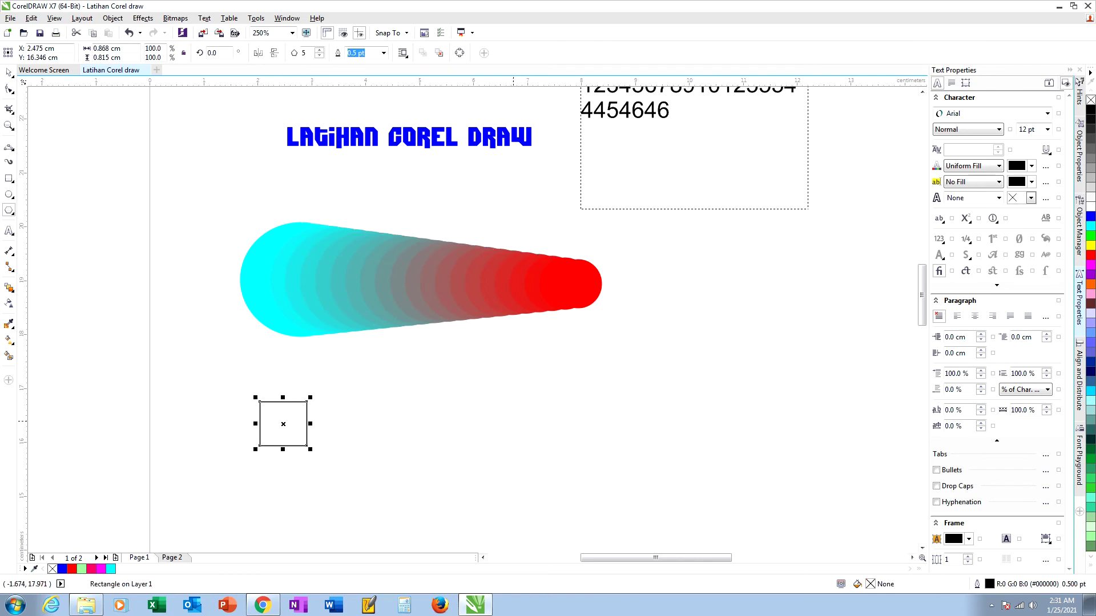
{"action": "left_click_drag", "start_coordinate": [510, 413], "coordinate": [543, 443]}
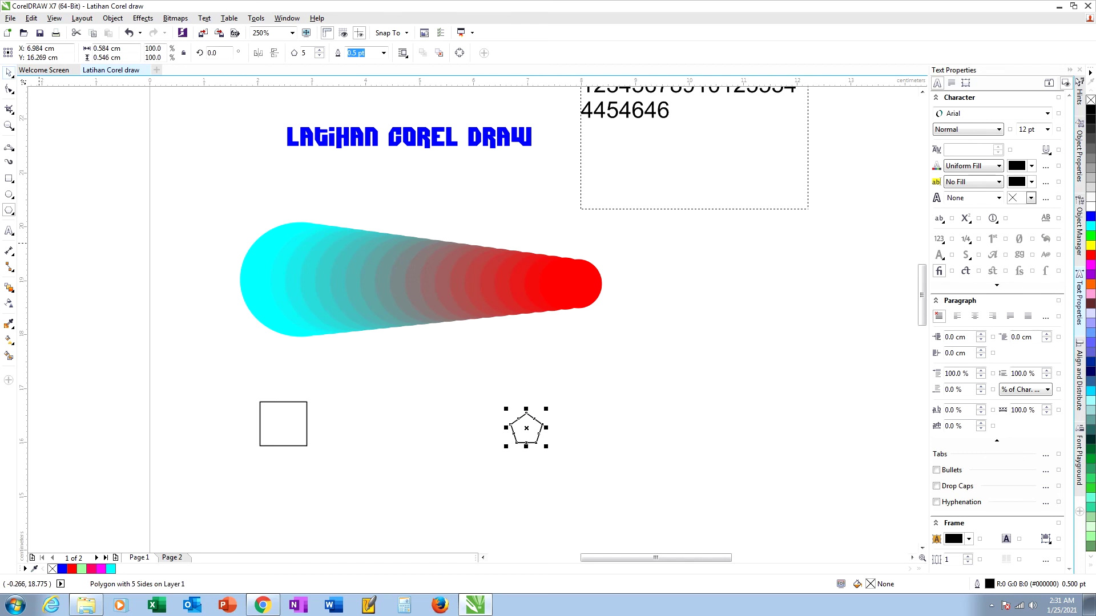
{"action": "left_click", "coordinate": [8, 72]}
{"action": "left_click_drag", "start_coordinate": [531, 432], "coordinate": [395, 427]}
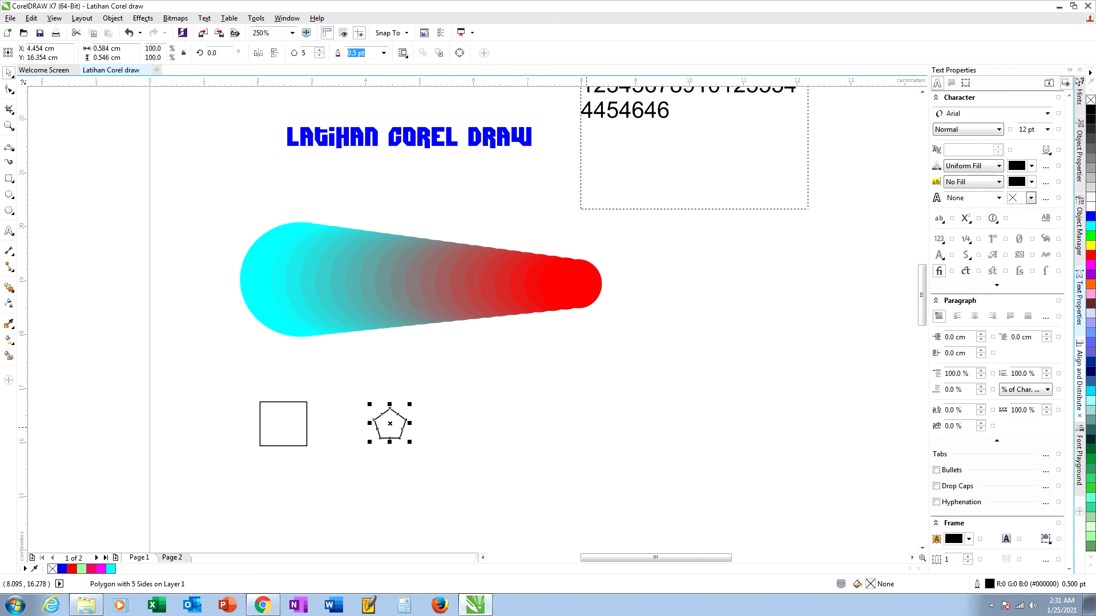
{"action": "left_click", "coordinate": [1091, 372]}
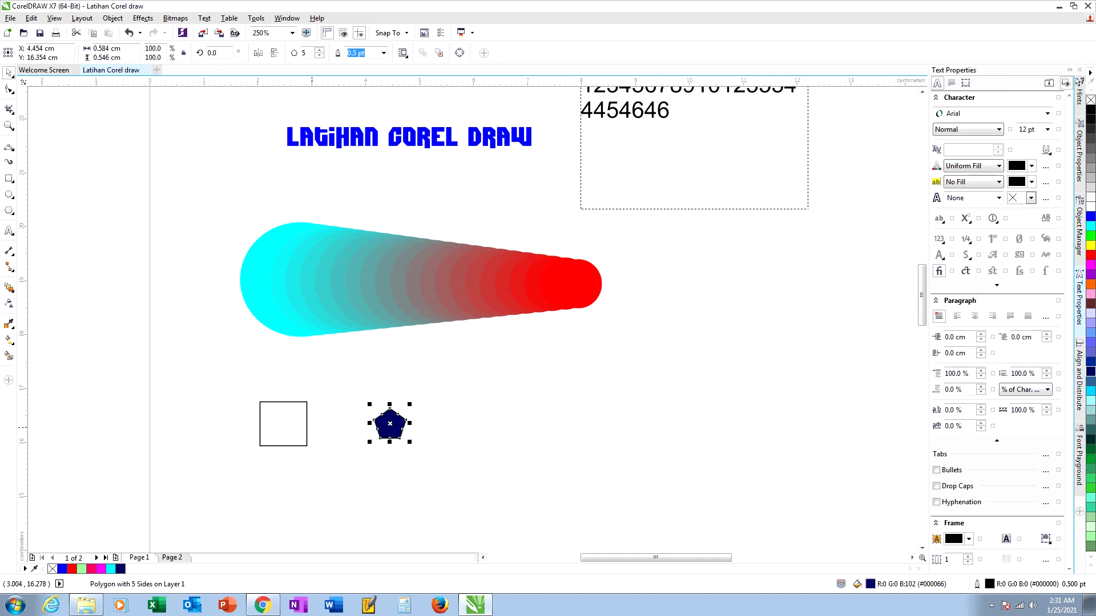
- Fill the square yellow and remove the outlines from both square and pentagon
{"action": "left_click", "coordinate": [291, 422]}
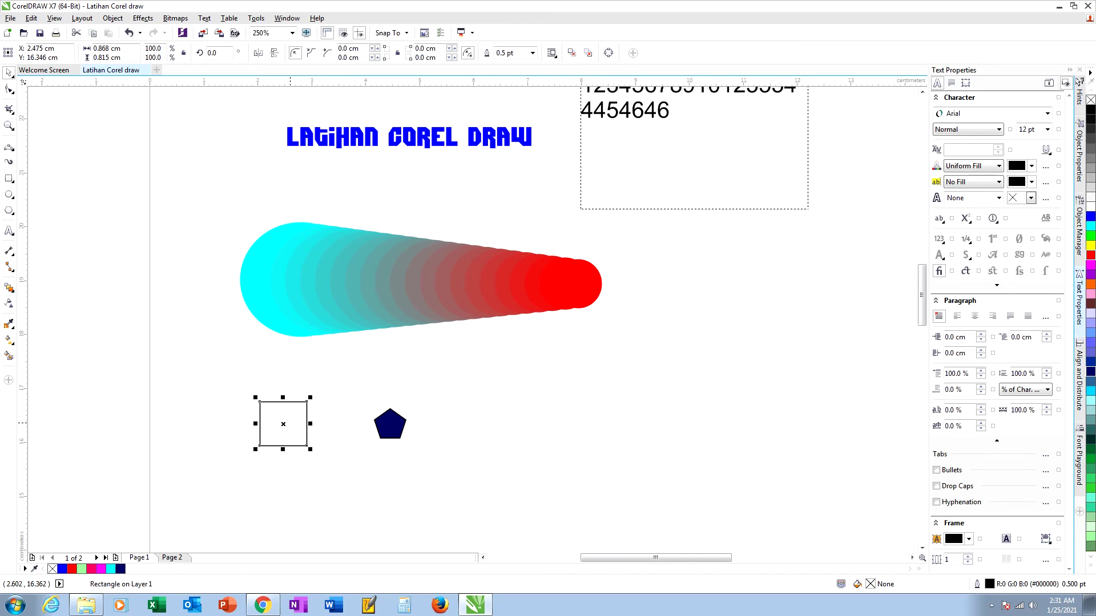
{"action": "left_click", "coordinate": [1091, 245]}
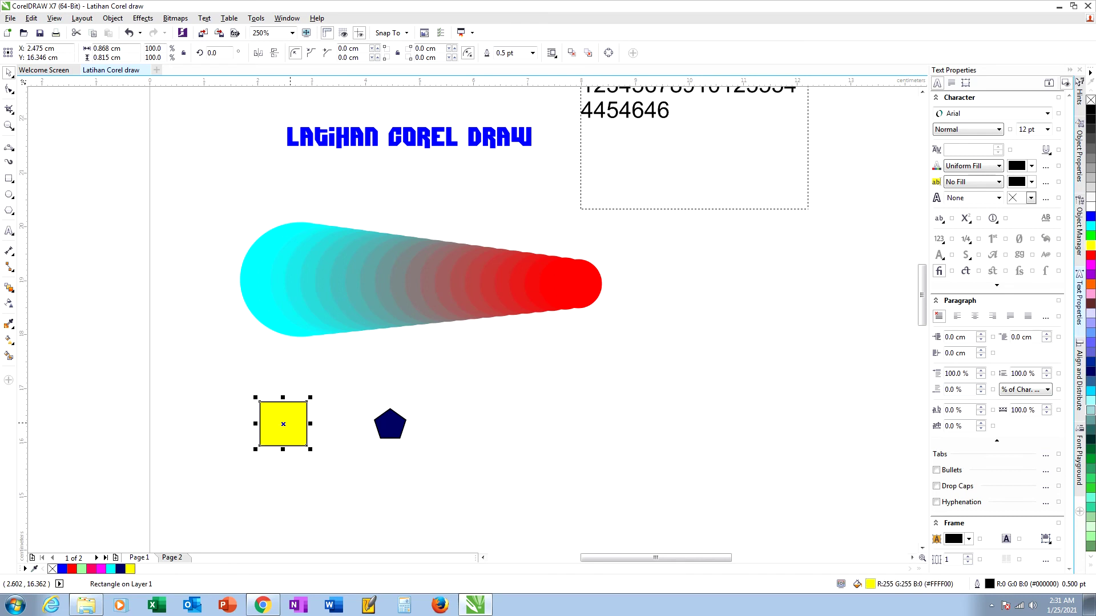
{"action": "right_click", "coordinate": [1091, 100]}
{"action": "key", "text": "Tab"}
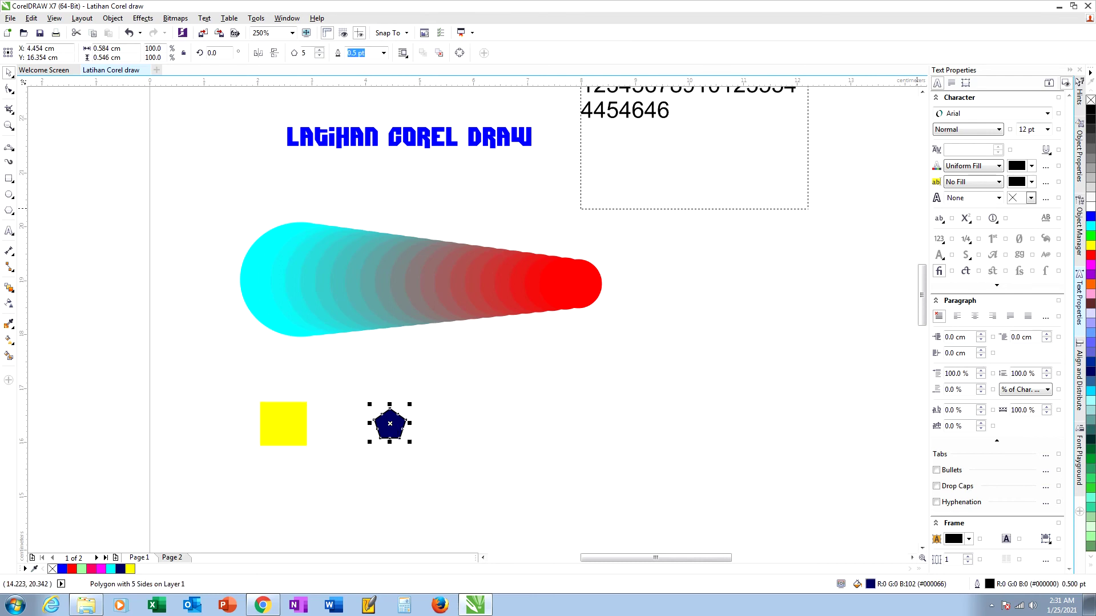
{"action": "right_click", "coordinate": [1091, 100]}
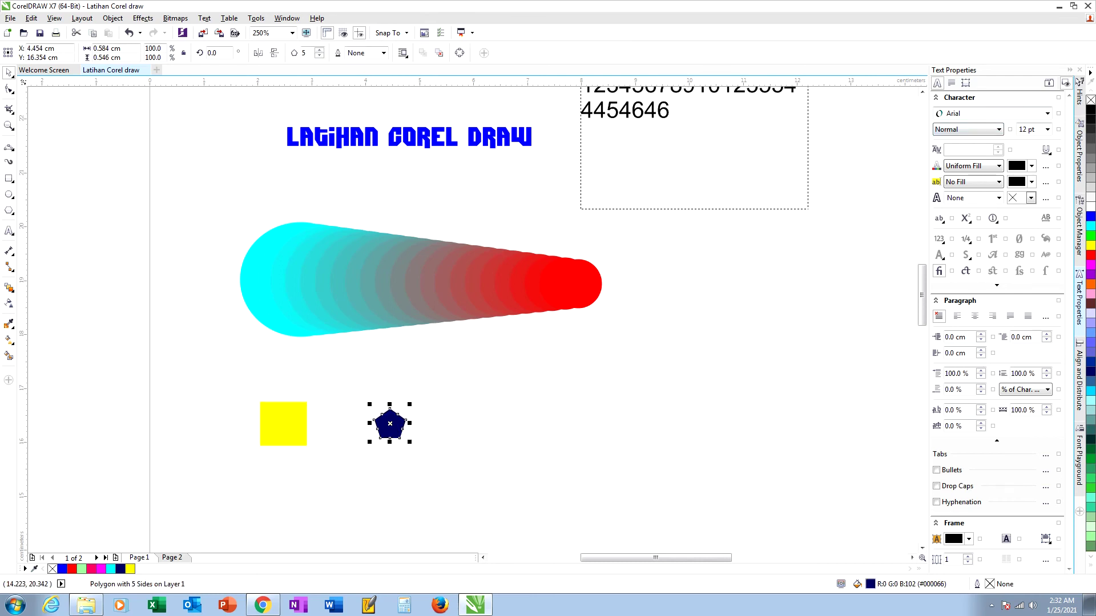
- Blend the yellow square into the navy pentagon with a 20-step blend
{"action": "left_click", "coordinate": [8, 288]}
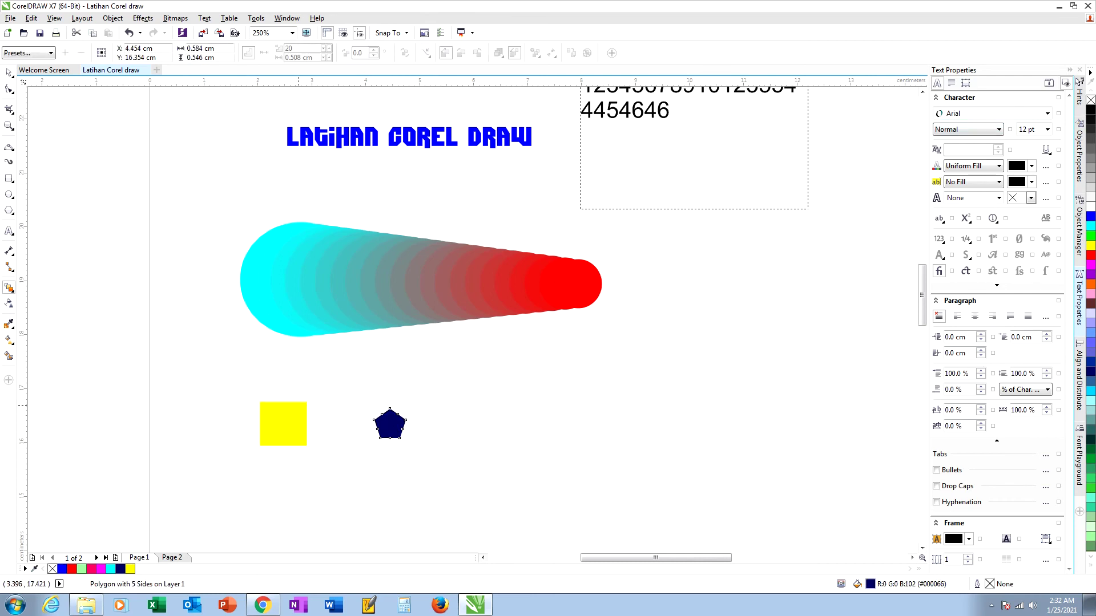
{"action": "left_click_drag", "start_coordinate": [283, 424], "coordinate": [386, 422]}
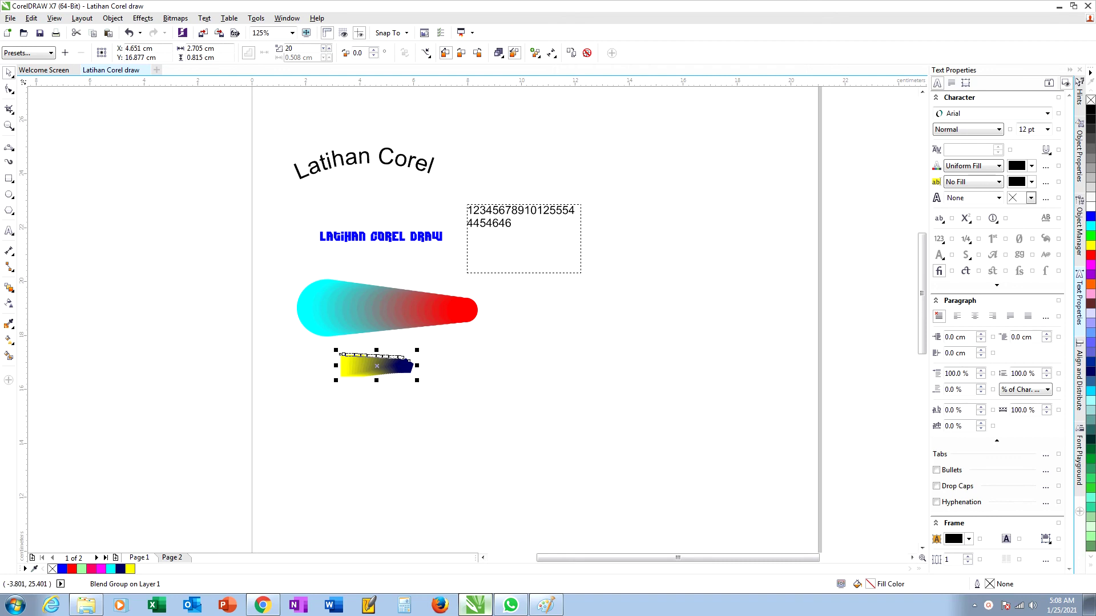
{"action": "left_click", "coordinate": [10, 18]}
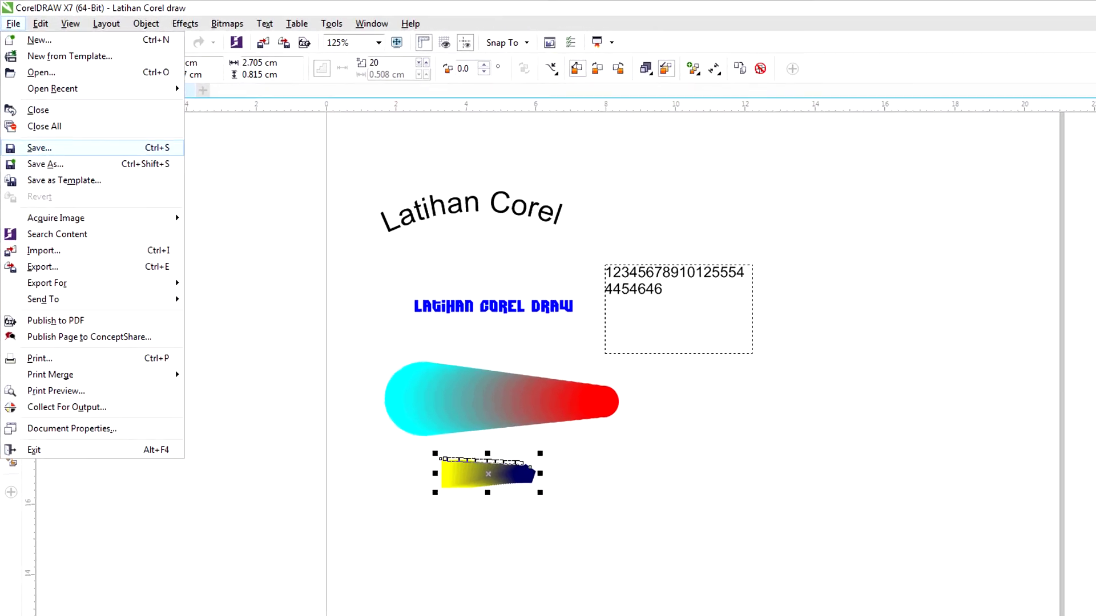
- Start Save As for Latihan Corel draw.cdr and choose the Version 14.0 file format
{"action": "left_click", "coordinate": [45, 164]}
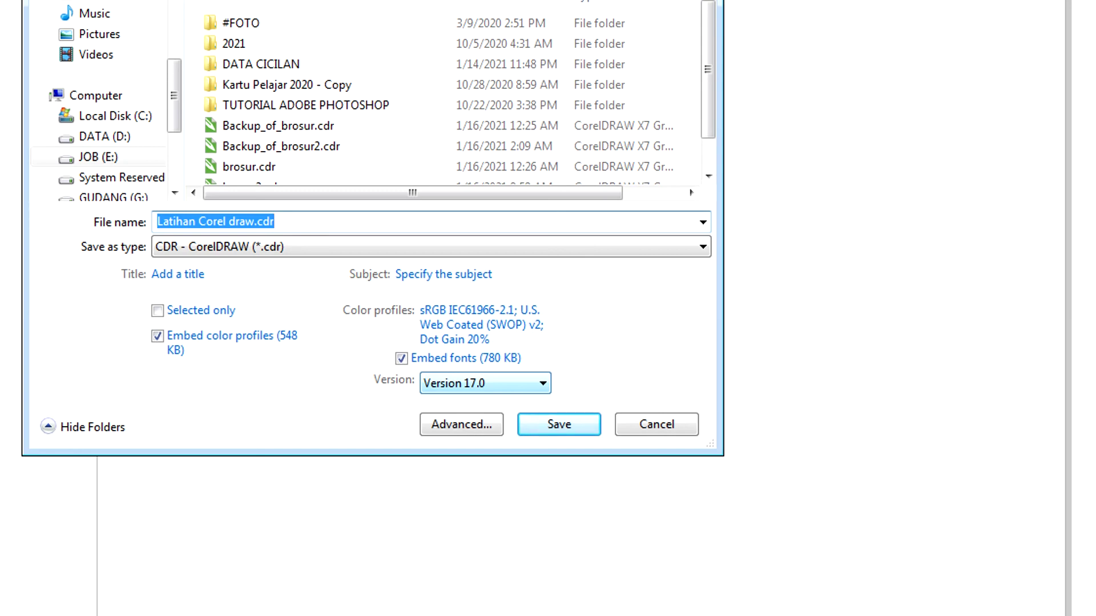
{"action": "left_click", "coordinate": [531, 384]}
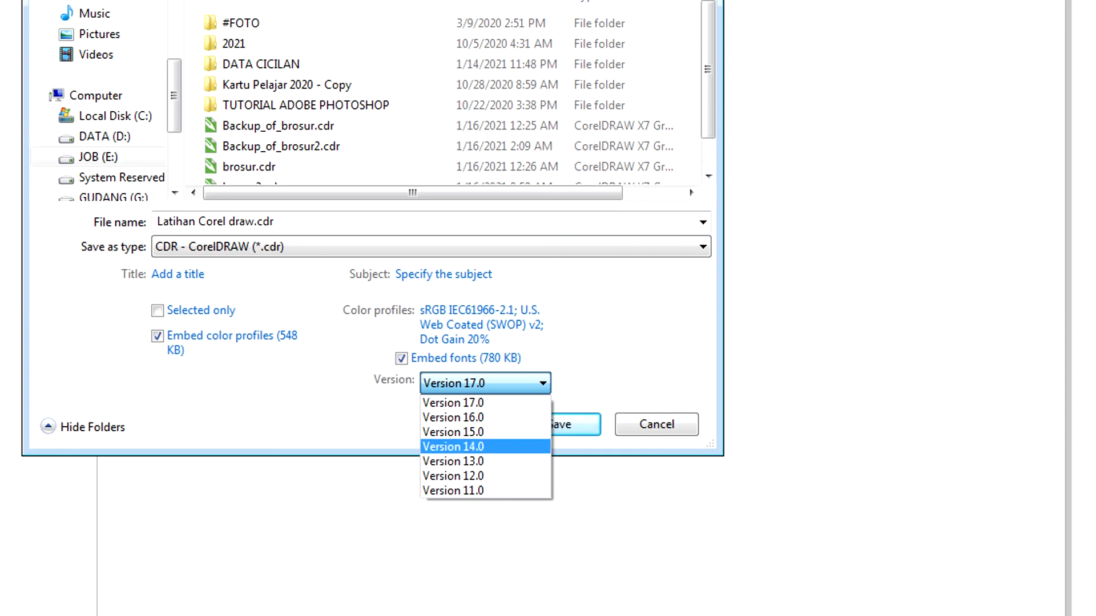
{"action": "left_click", "coordinate": [453, 447]}
{"action": "left_click", "coordinate": [485, 336]}
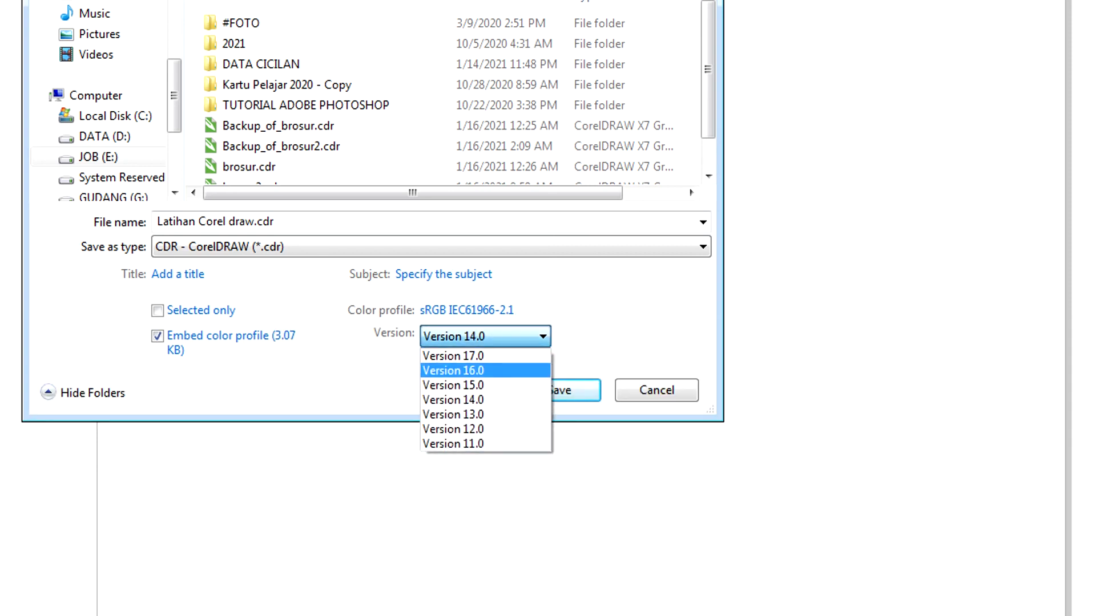
{"action": "left_click", "coordinate": [453, 355]}
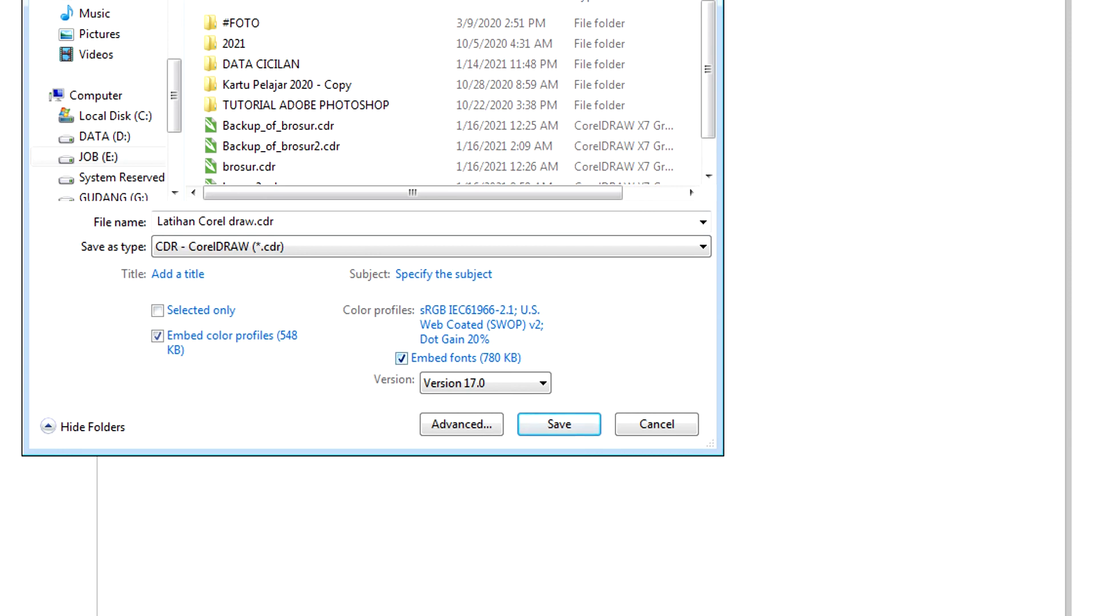
{"action": "left_click", "coordinate": [490, 384]}
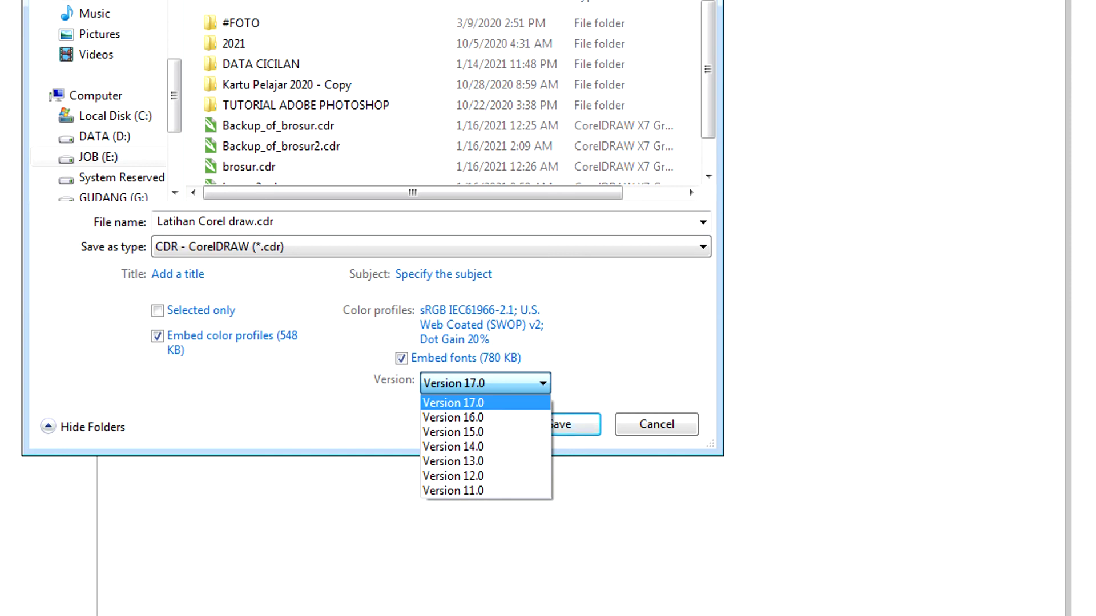
{"action": "key", "text": "Down"}
{"action": "key", "text": "Down"}
{"action": "key", "text": "Down"}
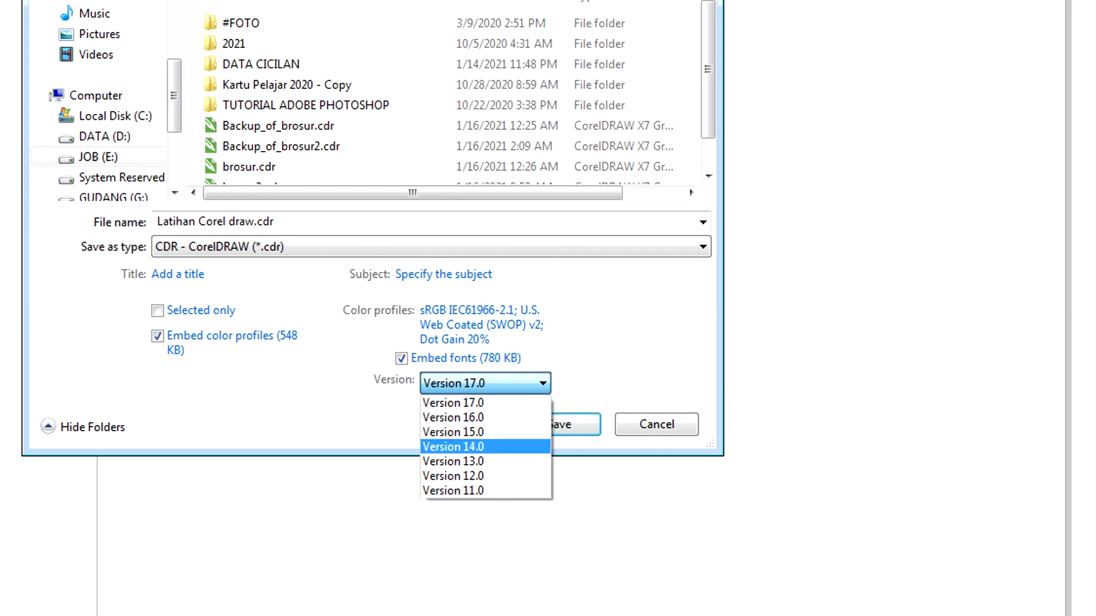
{"action": "key", "text": "Return"}
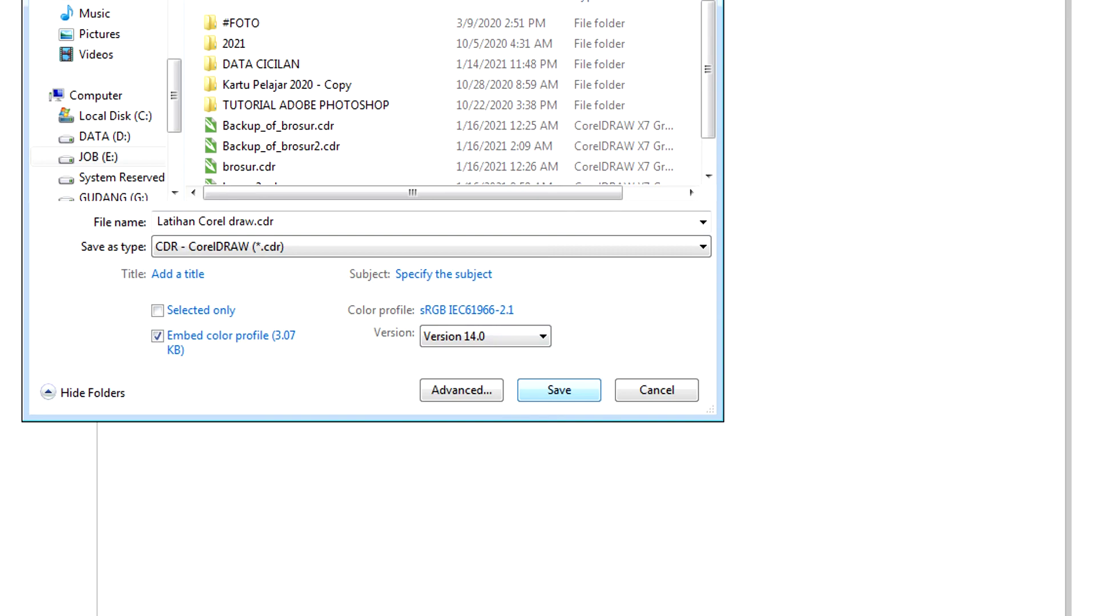
- Save the Version 14.0 file, turning off the version warning and keeping the appearance
{"action": "key", "text": "Return"}
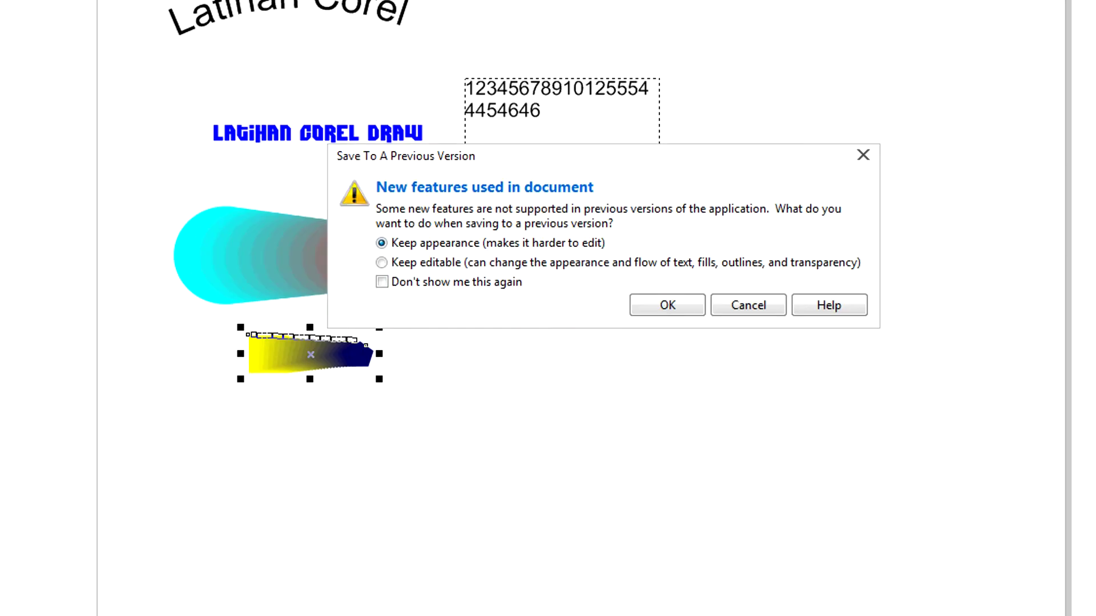
{"action": "left_click", "coordinate": [382, 282]}
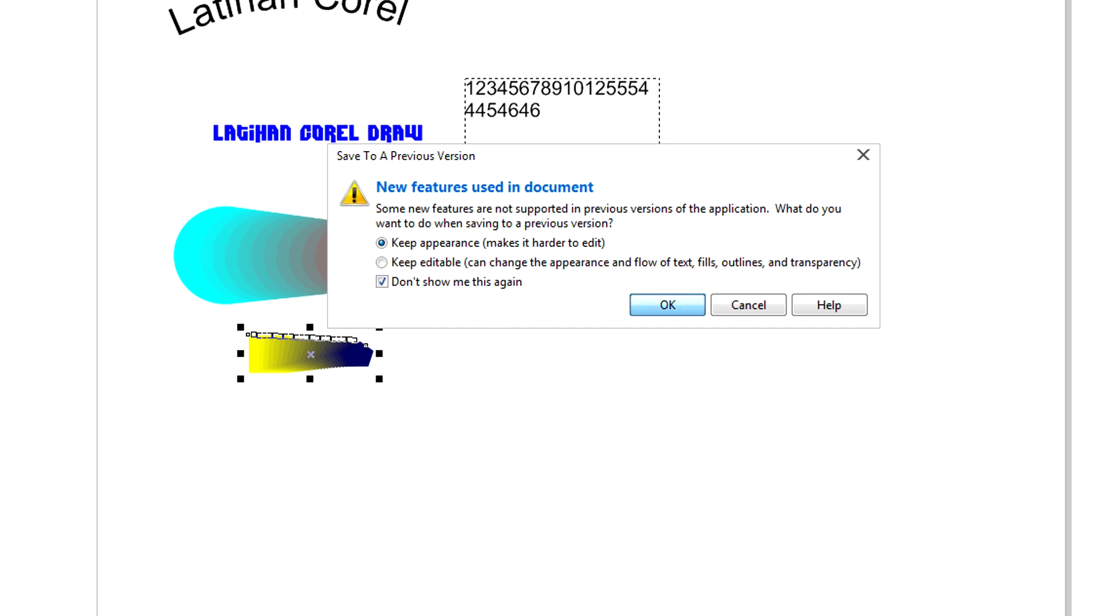
{"action": "key", "text": "Return"}
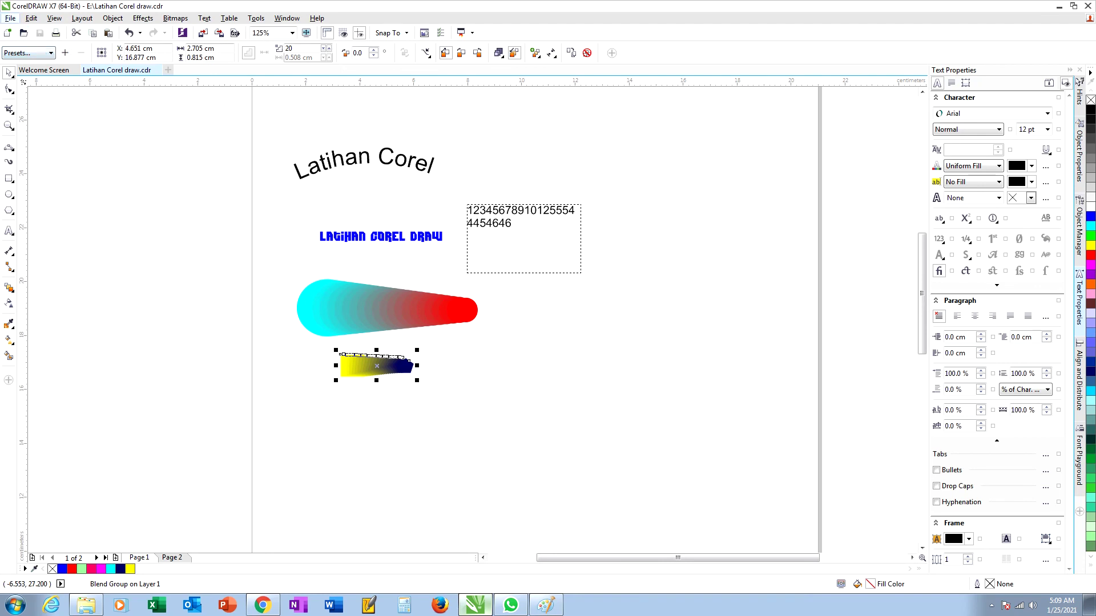
{"action": "left_click", "coordinate": [10, 18]}
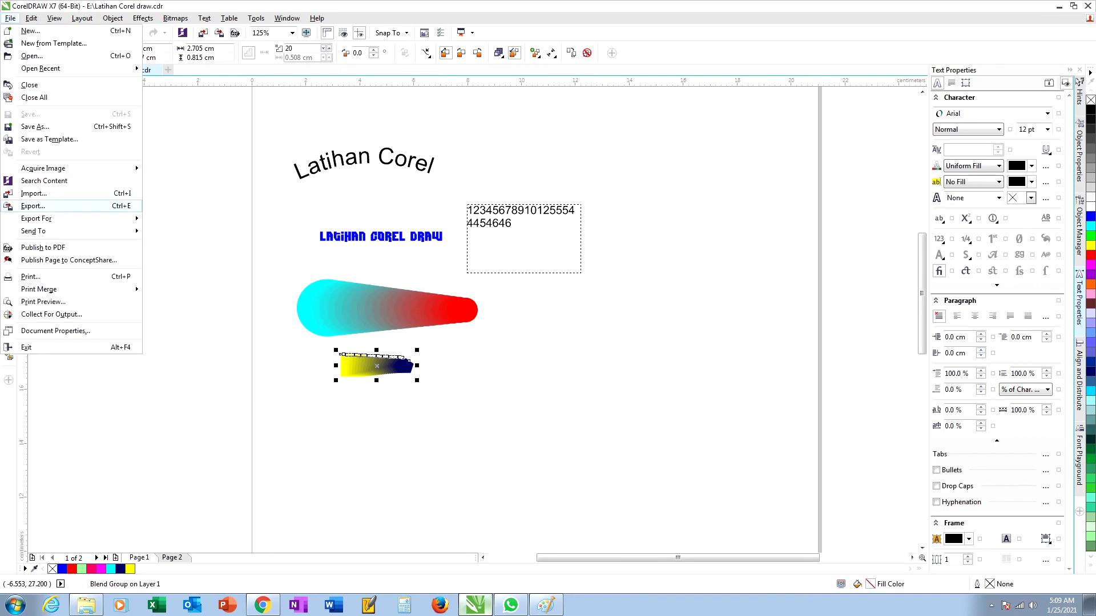
- Export the drawing as Latihan Corel draw.pdf to Documents, accepting the default PDF settings
{"action": "left_click", "coordinate": [34, 206]}
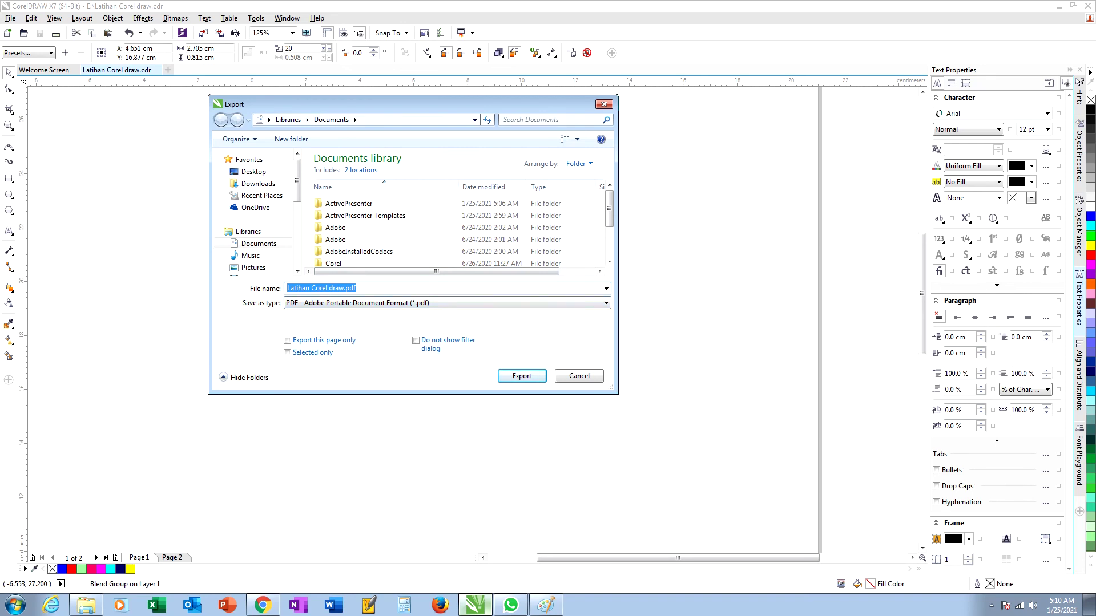
{"action": "left_click", "coordinate": [445, 303]}
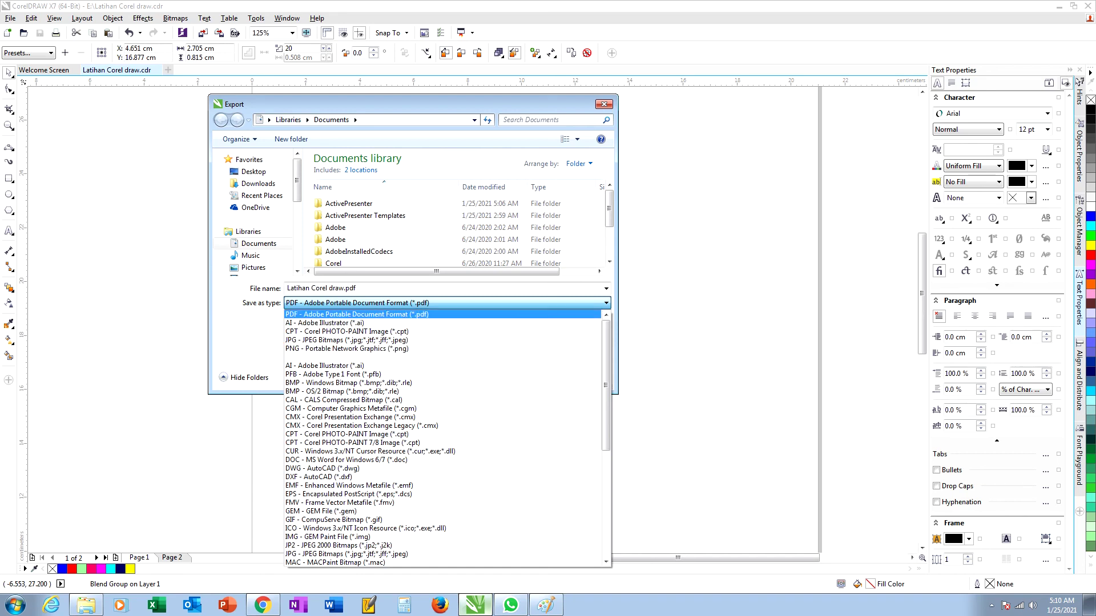
{"action": "left_click", "coordinate": [358, 315]}
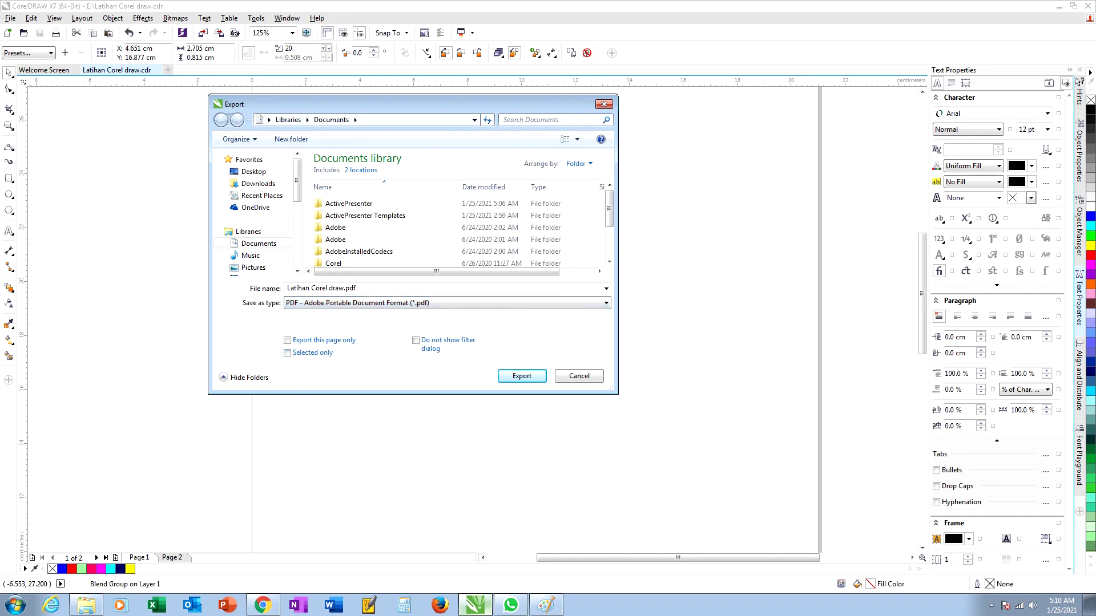
{"action": "left_click_drag", "start_coordinate": [400, 104], "coordinate": [464, 123]}
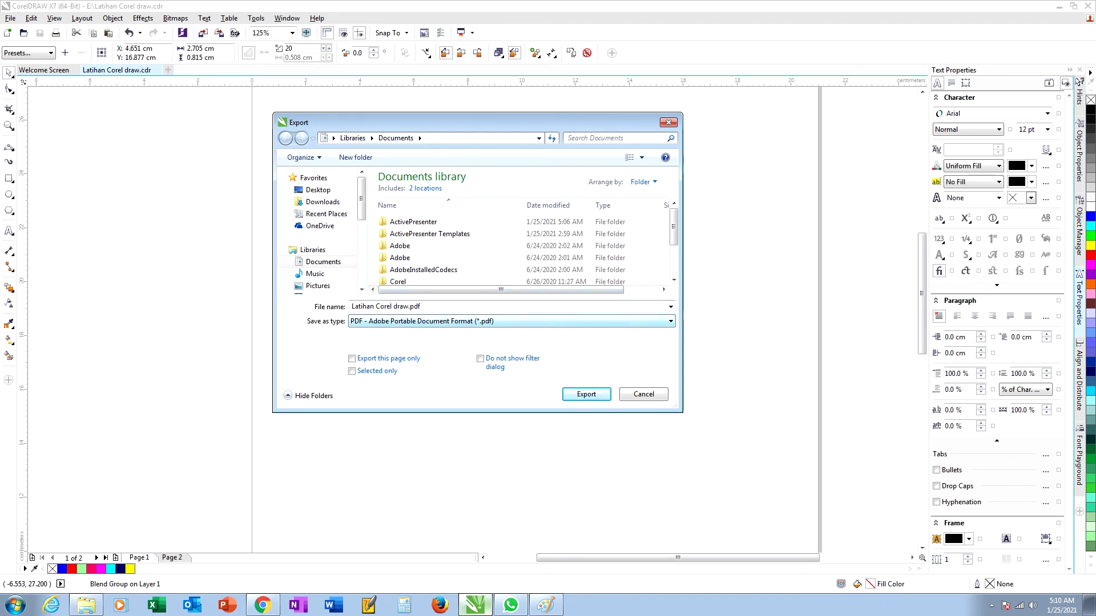
{"action": "key", "text": "Return"}
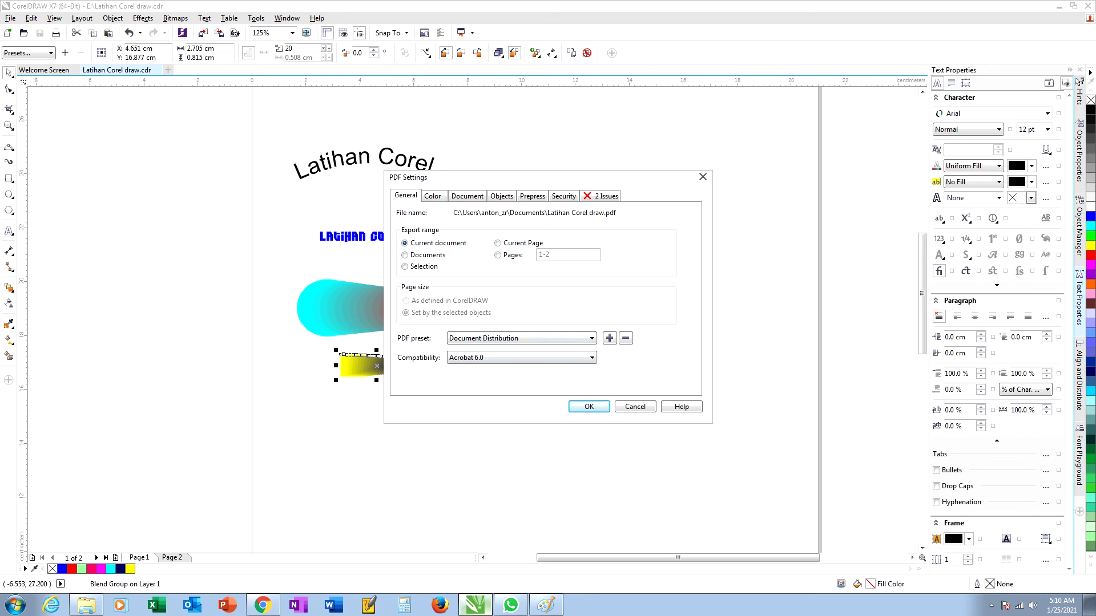
{"action": "key", "text": "Return"}
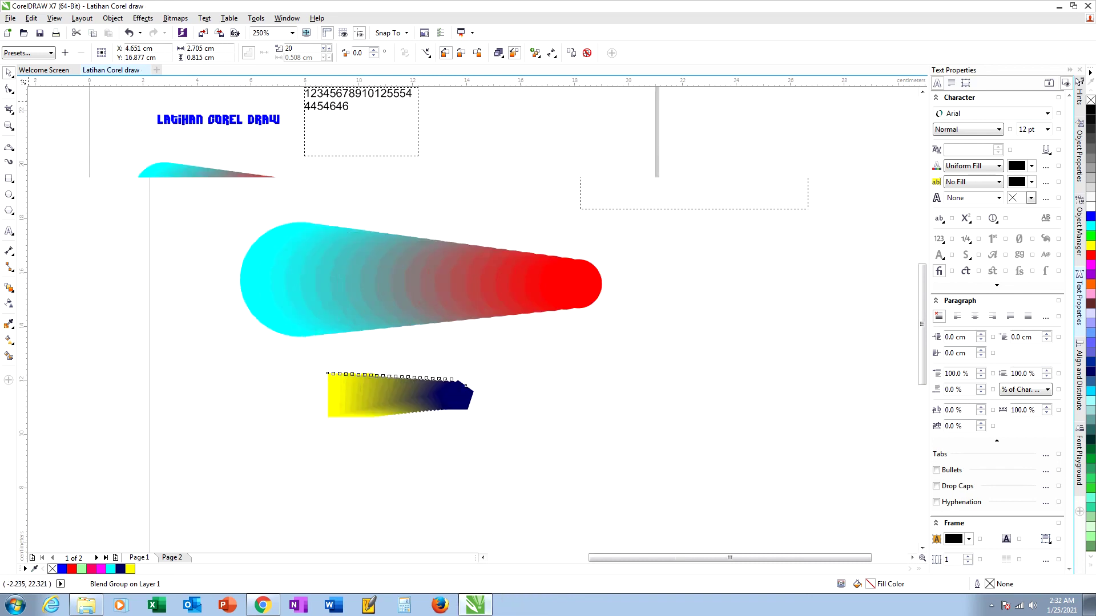
{"action": "scroll", "coordinate": [30, 104], "scroll_direction": "down", "scroll_amount": 3}
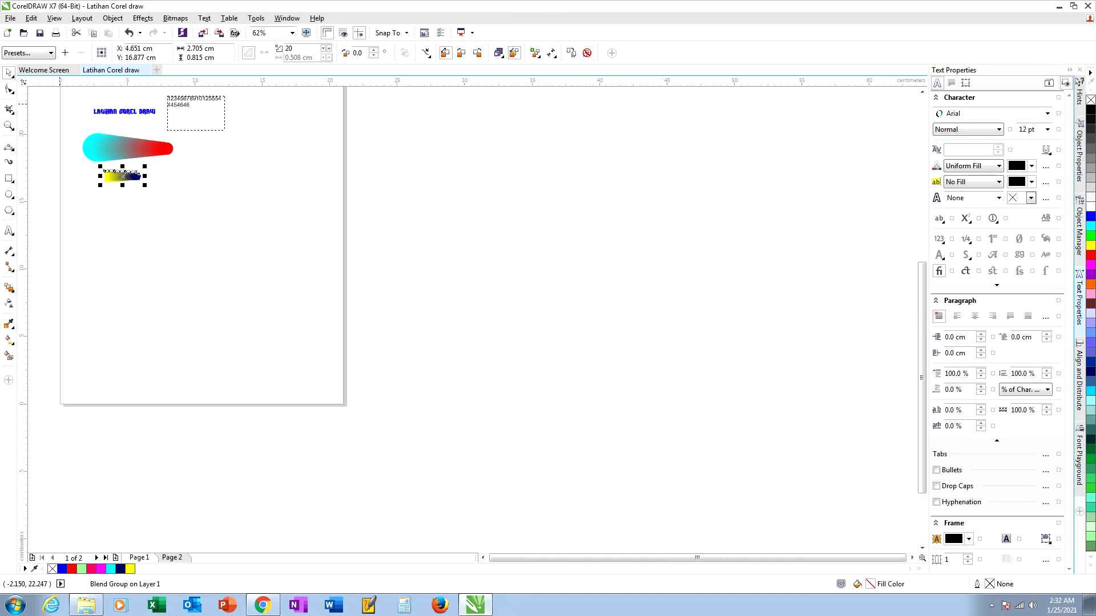
{"action": "scroll", "coordinate": [448, 418], "scroll_direction": "up", "scroll_amount": 3}
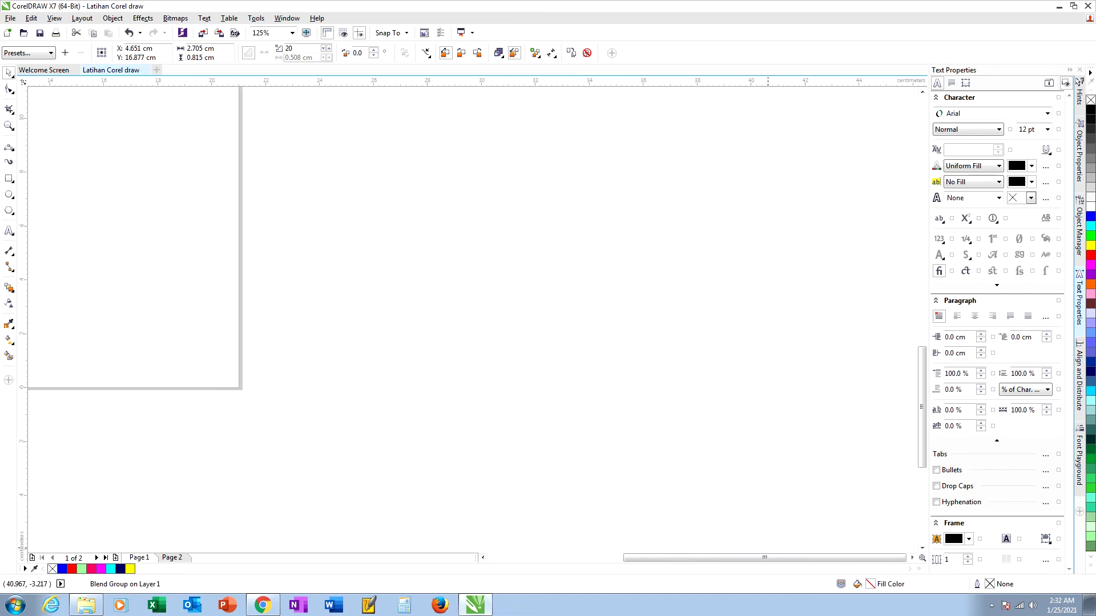
{"action": "scroll", "coordinate": [678, 557], "scroll_direction": "left", "scroll_amount": 3}
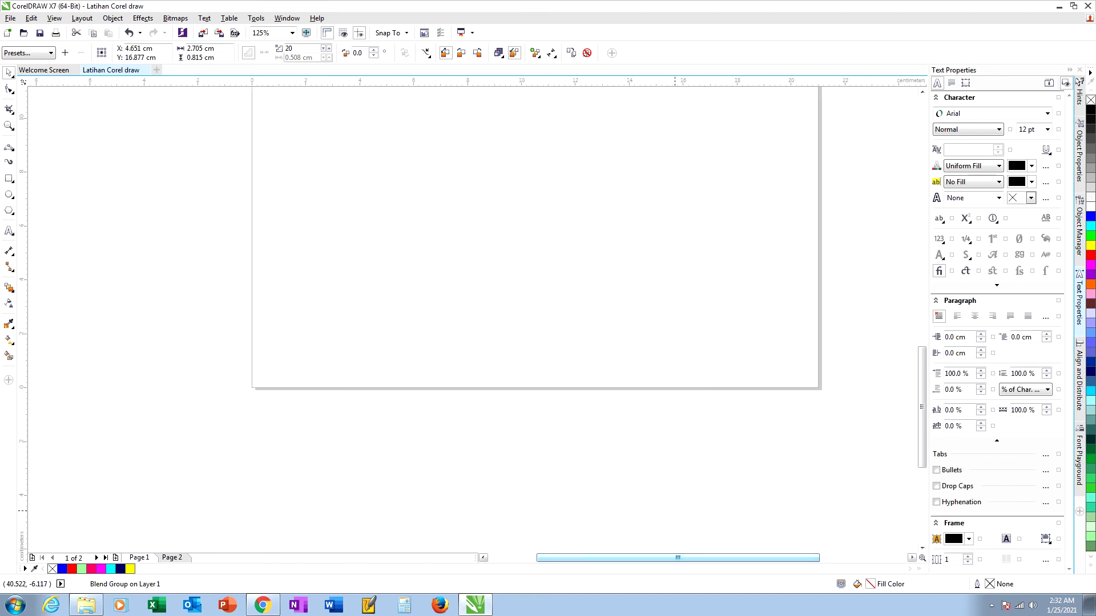
{"action": "scroll", "coordinate": [921, 320], "scroll_direction": "up", "scroll_amount": 5}
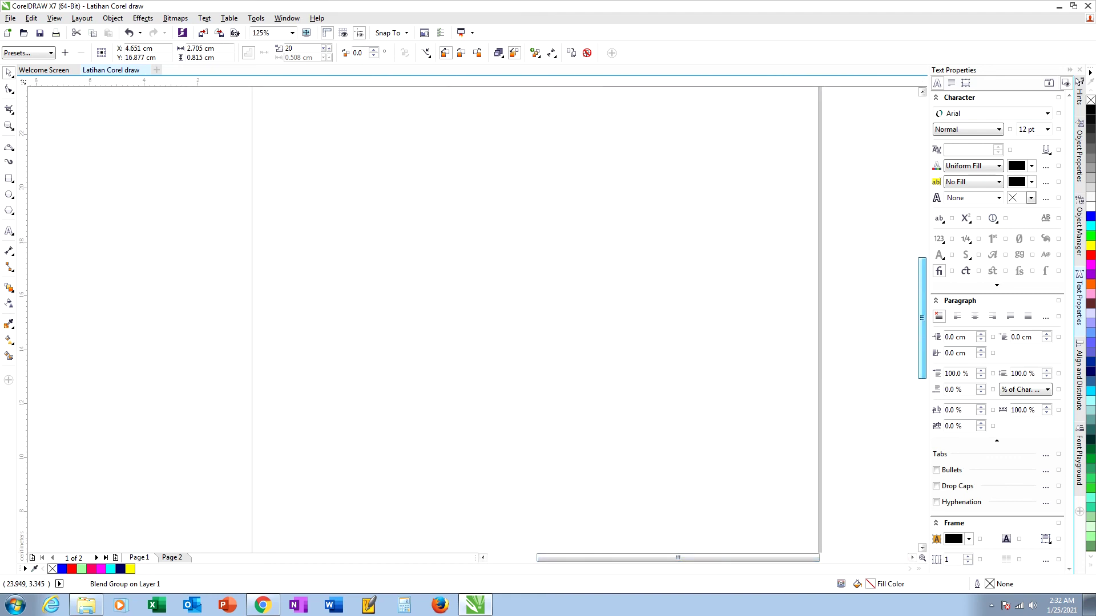
{"action": "left_click_drag", "start_coordinate": [922, 318], "coordinate": [922, 293]}
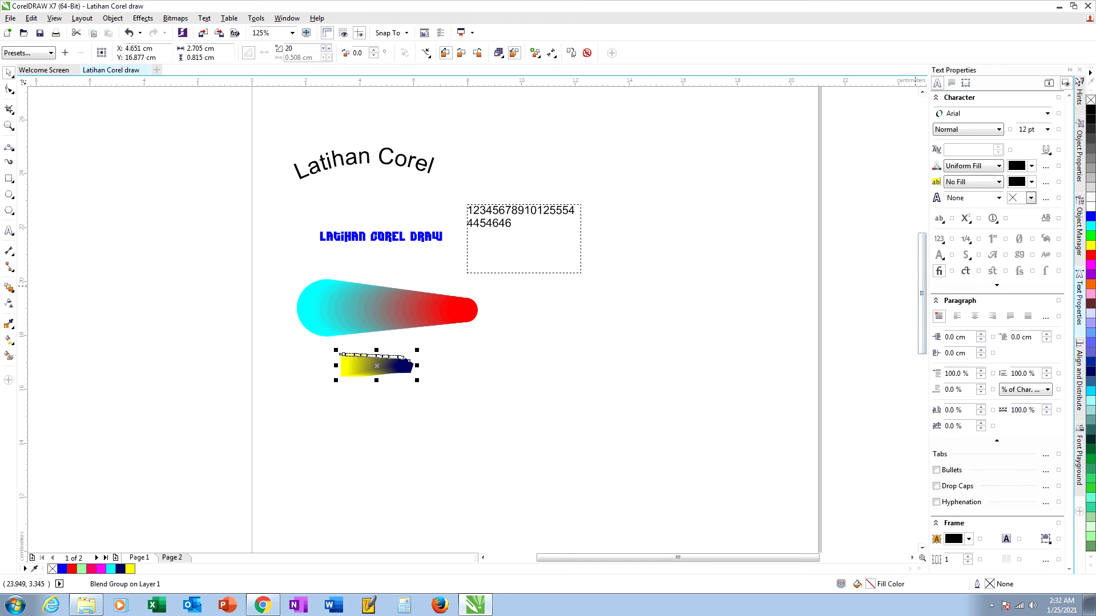